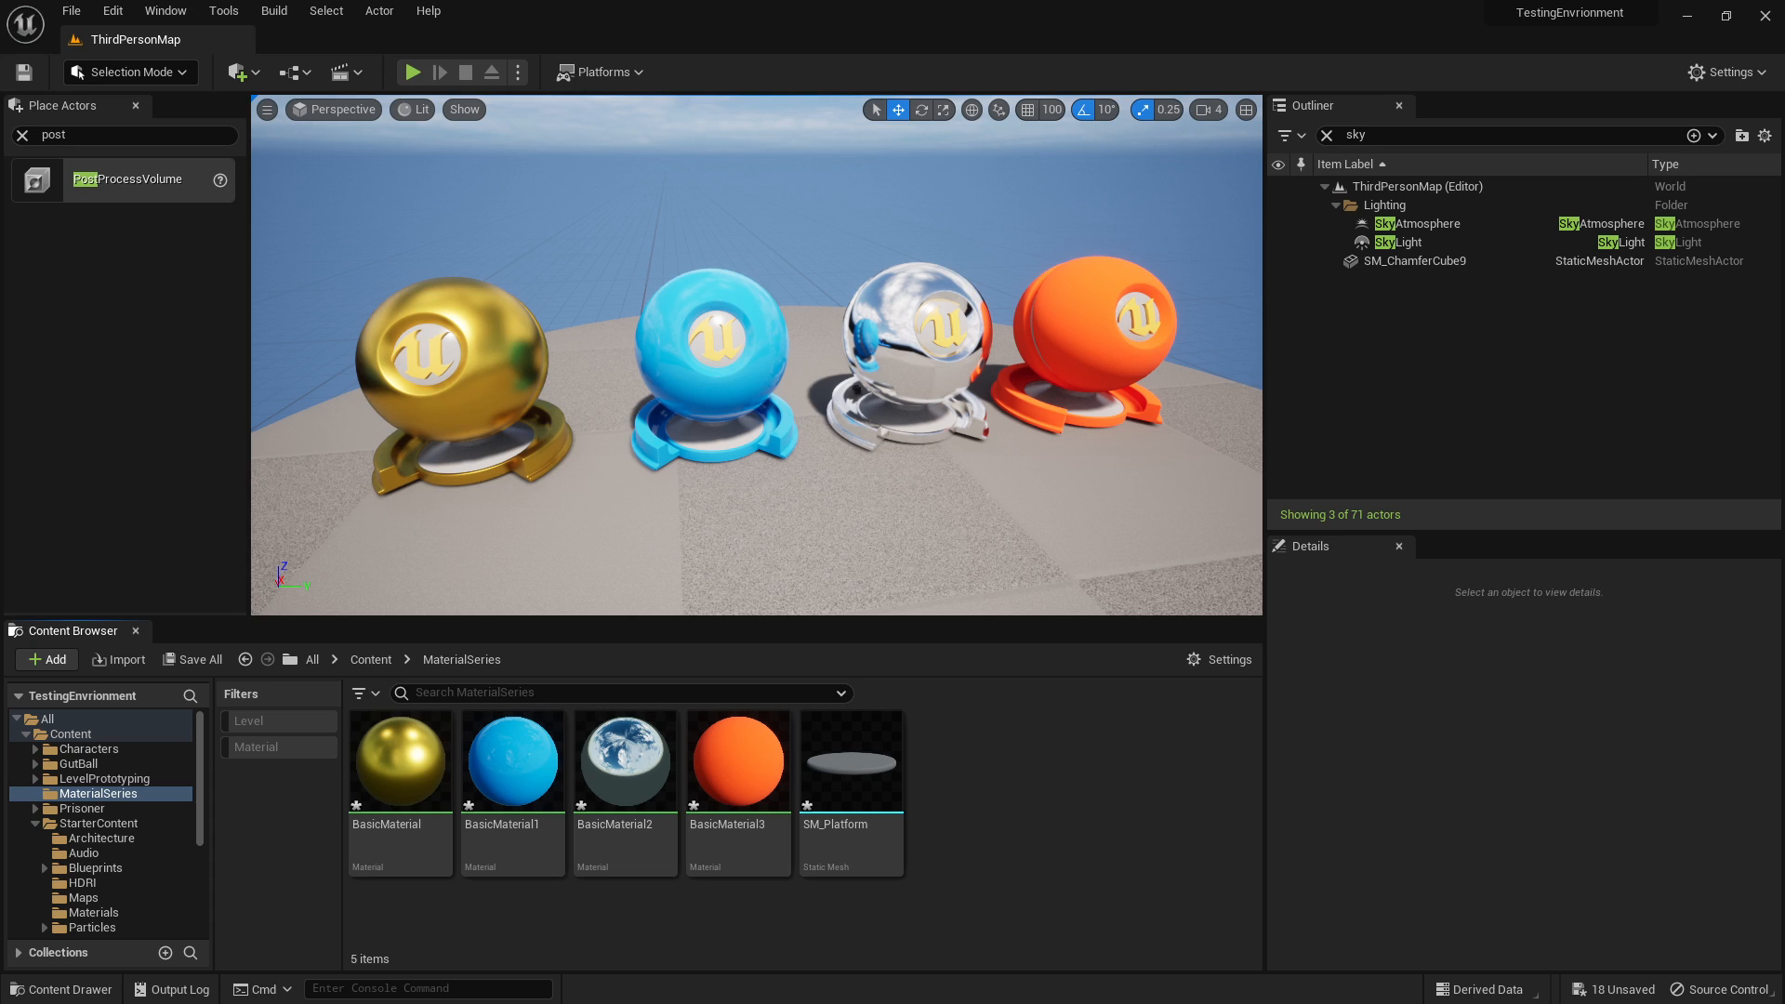
Examine the gold, blue, chrome and orange material preview meshes up close, one after another.
mouse_move(603, 484)
right_mouse_down()
mouse_move(548, 481)
mouse_move(603, 484)
right_mouse_up()
key("w")
key("a")
mouse_move(969, 293)
right_mouse_down()
mouse_move(1022, 295)
mouse_move(969, 293)
right_mouse_up()
key("d")
key("w")
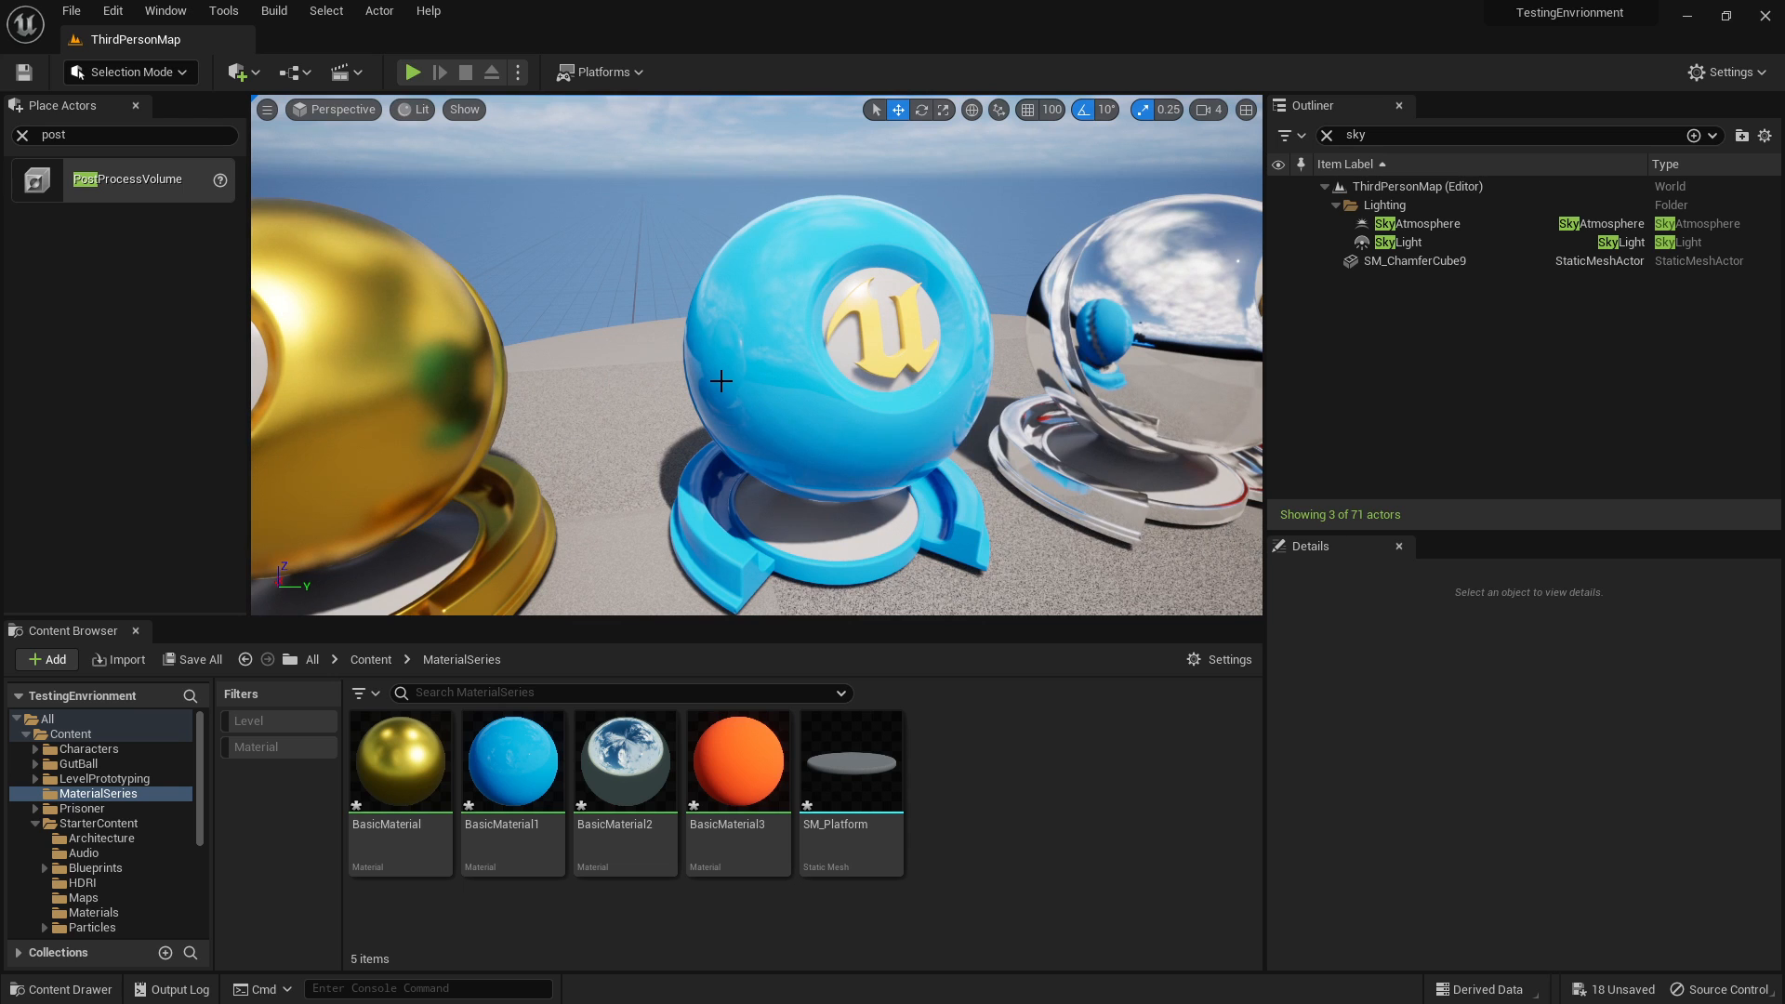
key("d")
right_click_drag(720, 381, 726, 381)
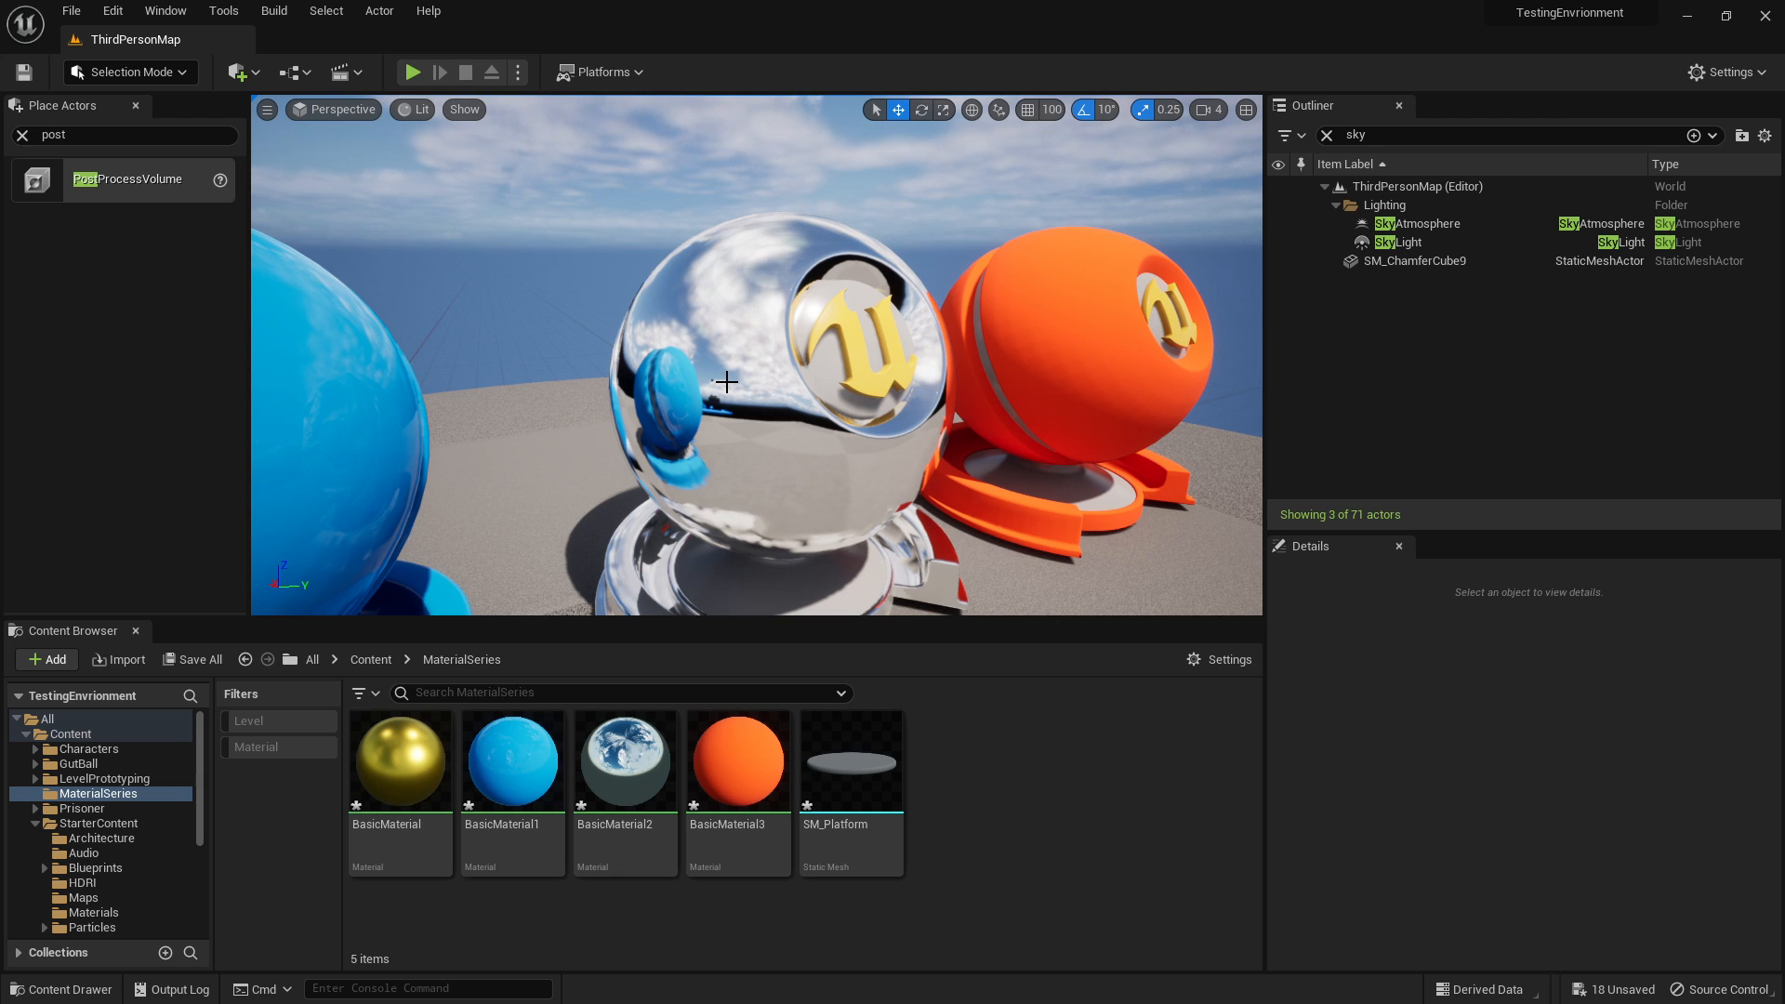
key("d")
right_click_drag(726, 381, 728, 381)
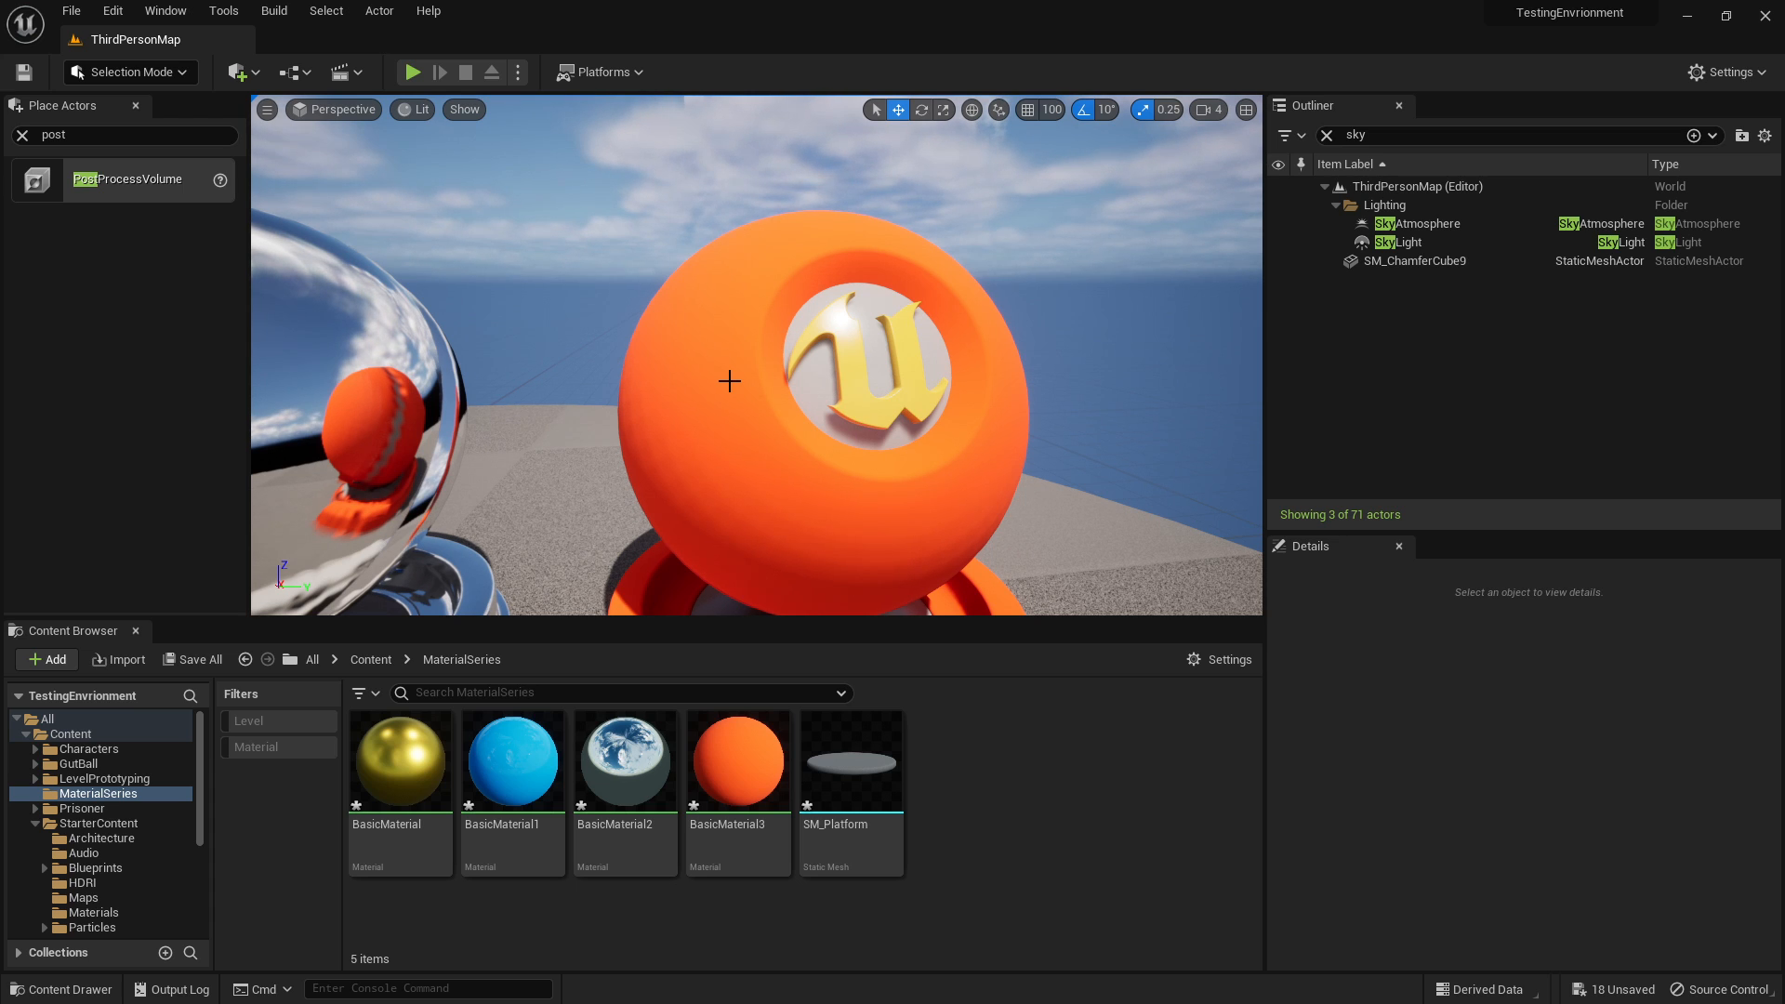
key("s")
right_click_drag(729, 381, 811, 321)
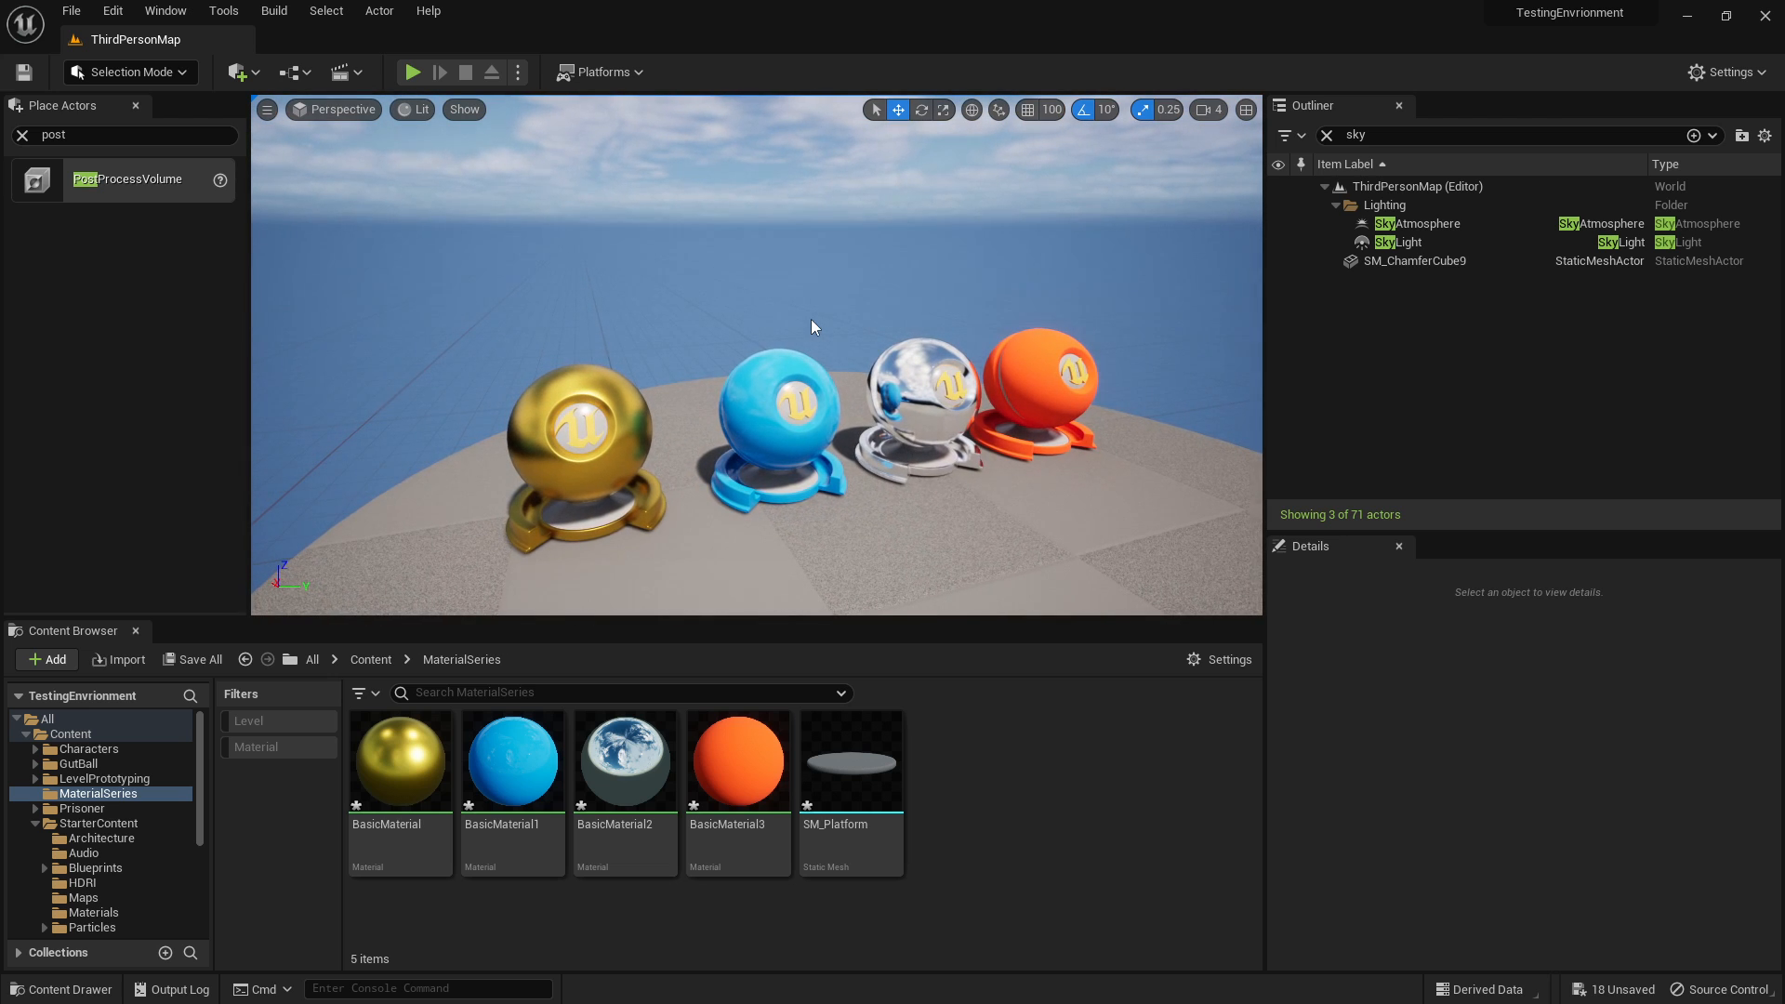
Duplicate the orange material preview mesh at the end of the row.
left_click(1003, 390)
right_click_drag(1071, 314, 894, 398)
key("d")
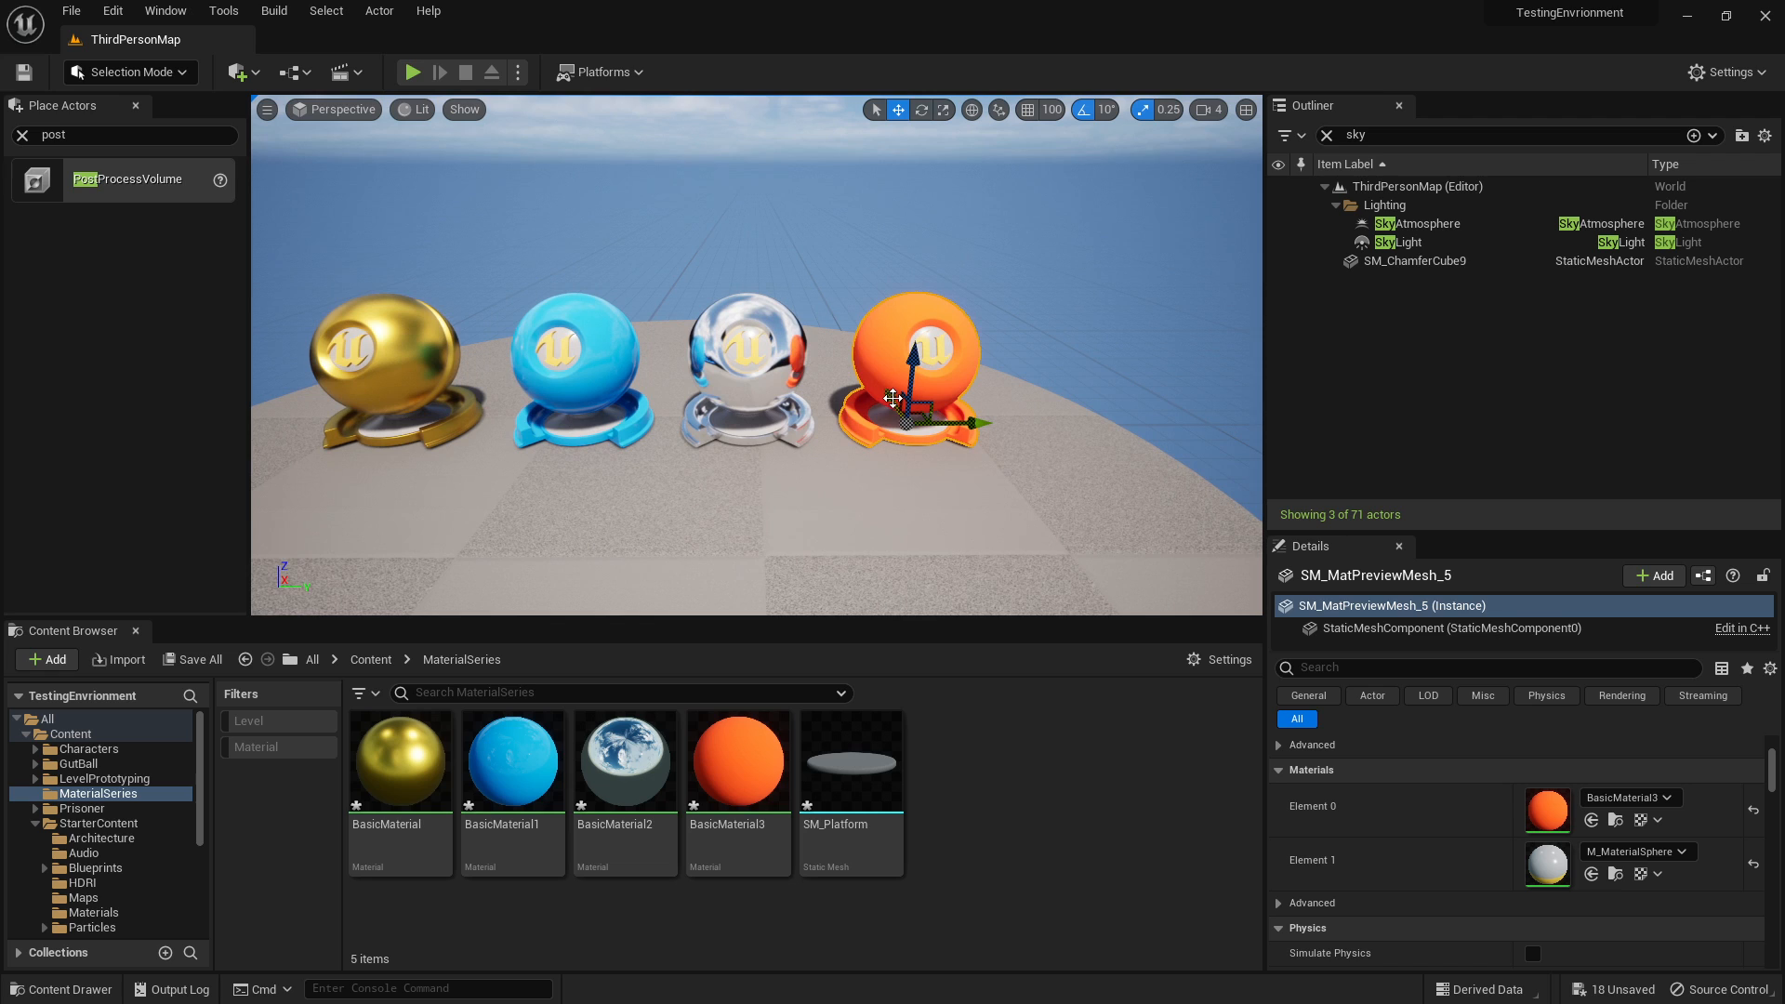
left_click_drag(894, 398, 794, 537, "alt")
key("ctrl+z")
right_click_drag(793, 537, 758, 483)
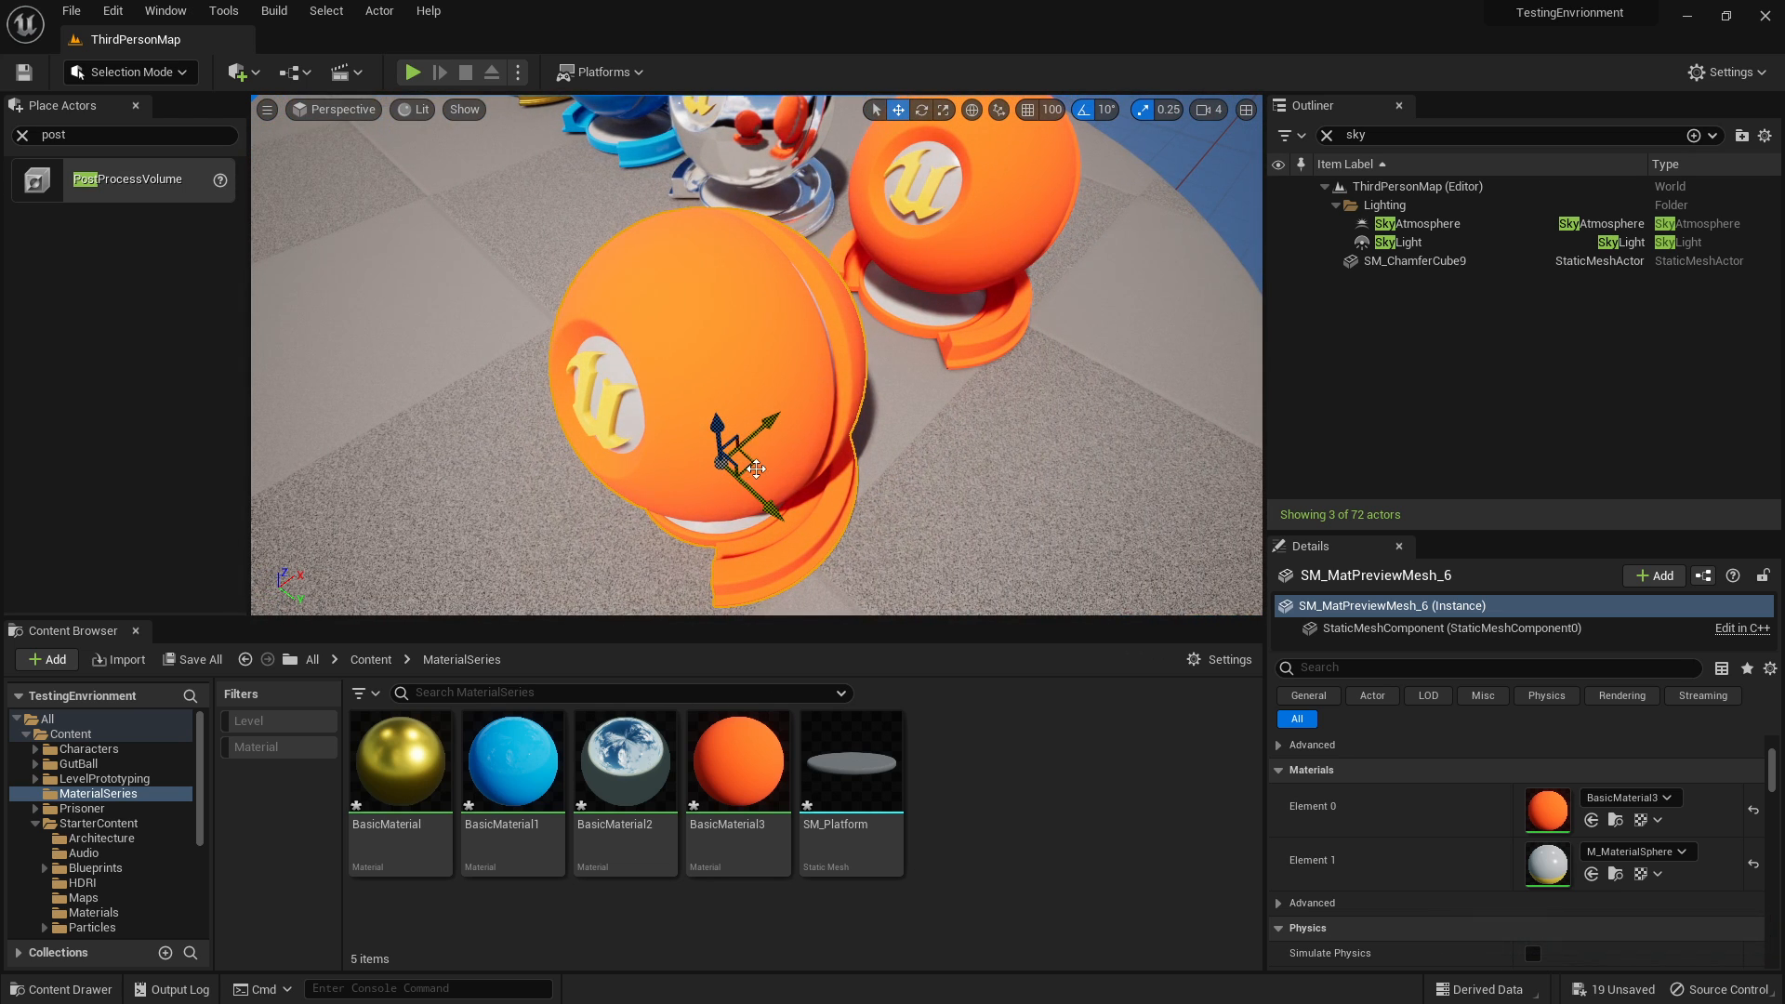
Move the duplicated preview mesh to the middle, in front of the row of four meshes.
left_click_drag(768, 433, 490, 273)
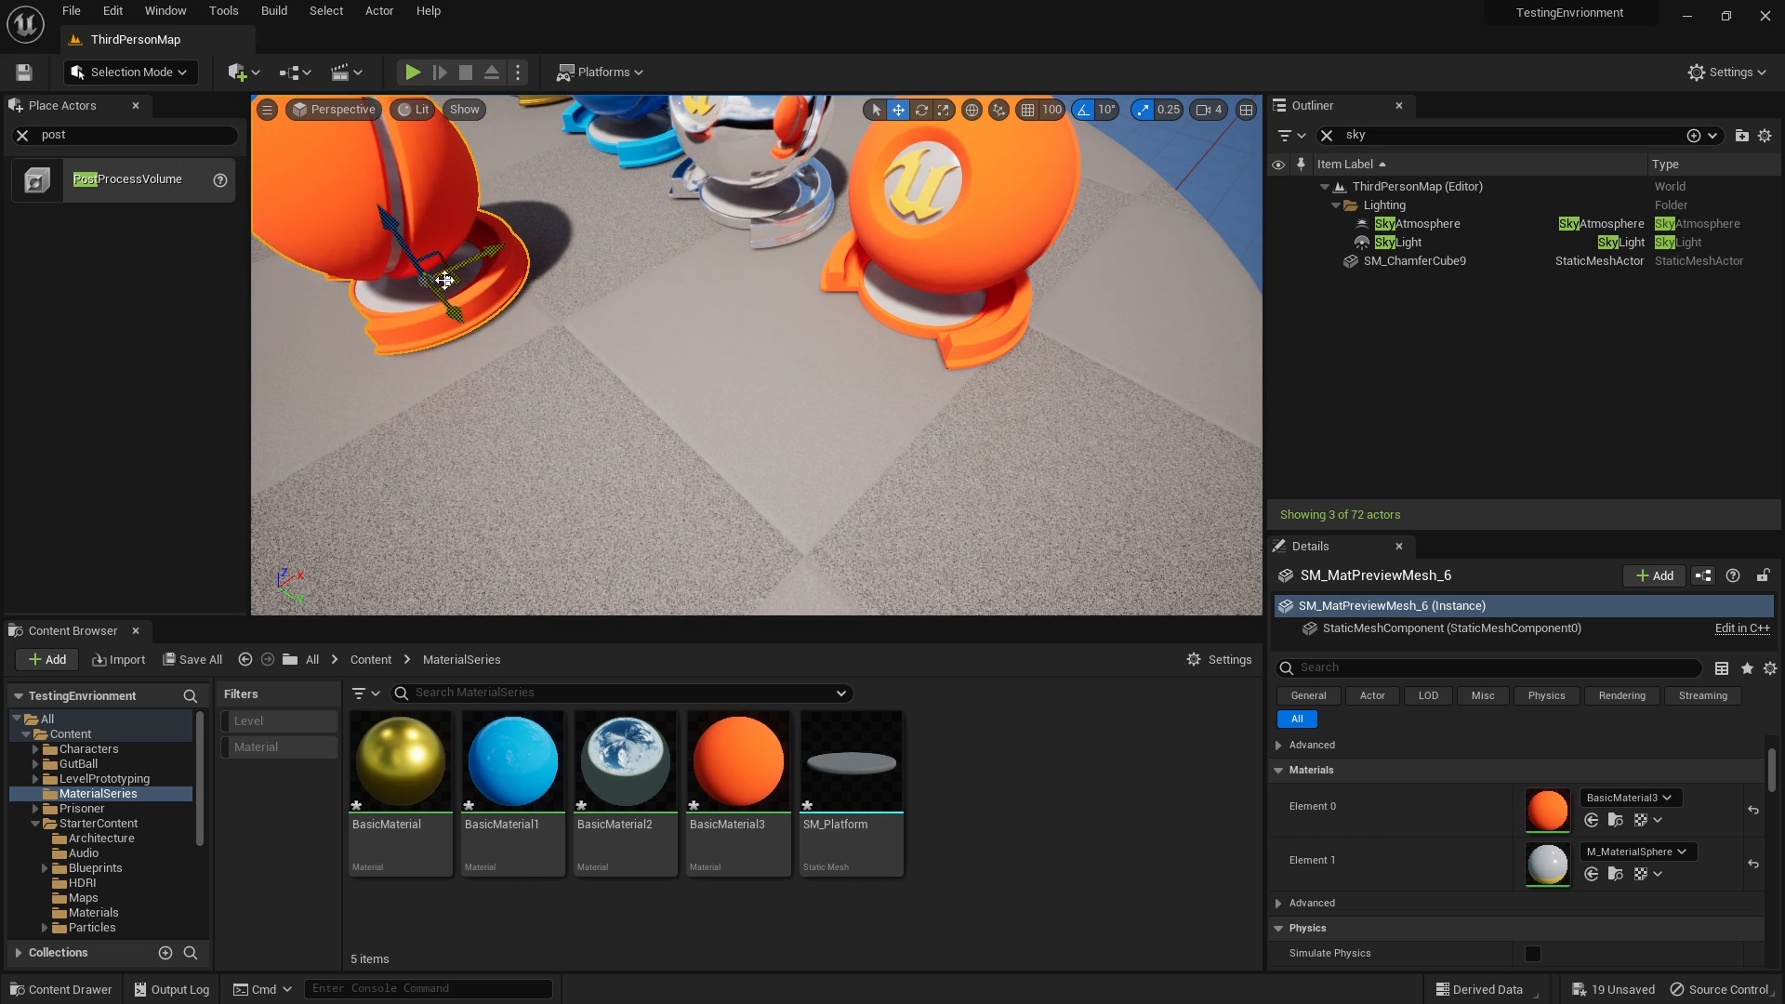
right_click_drag(490, 273, 585, 232)
key("s")
mouse_move(841, 338)
right_mouse_down()
mouse_move(730, 334)
mouse_move(842, 338)
right_mouse_up()
key("Escape")
key("w")
left_click(841, 338)
Create a new material named BasicColourTutorial in the MaterialSeries folder and open it for editing.
right_click(1053, 756)
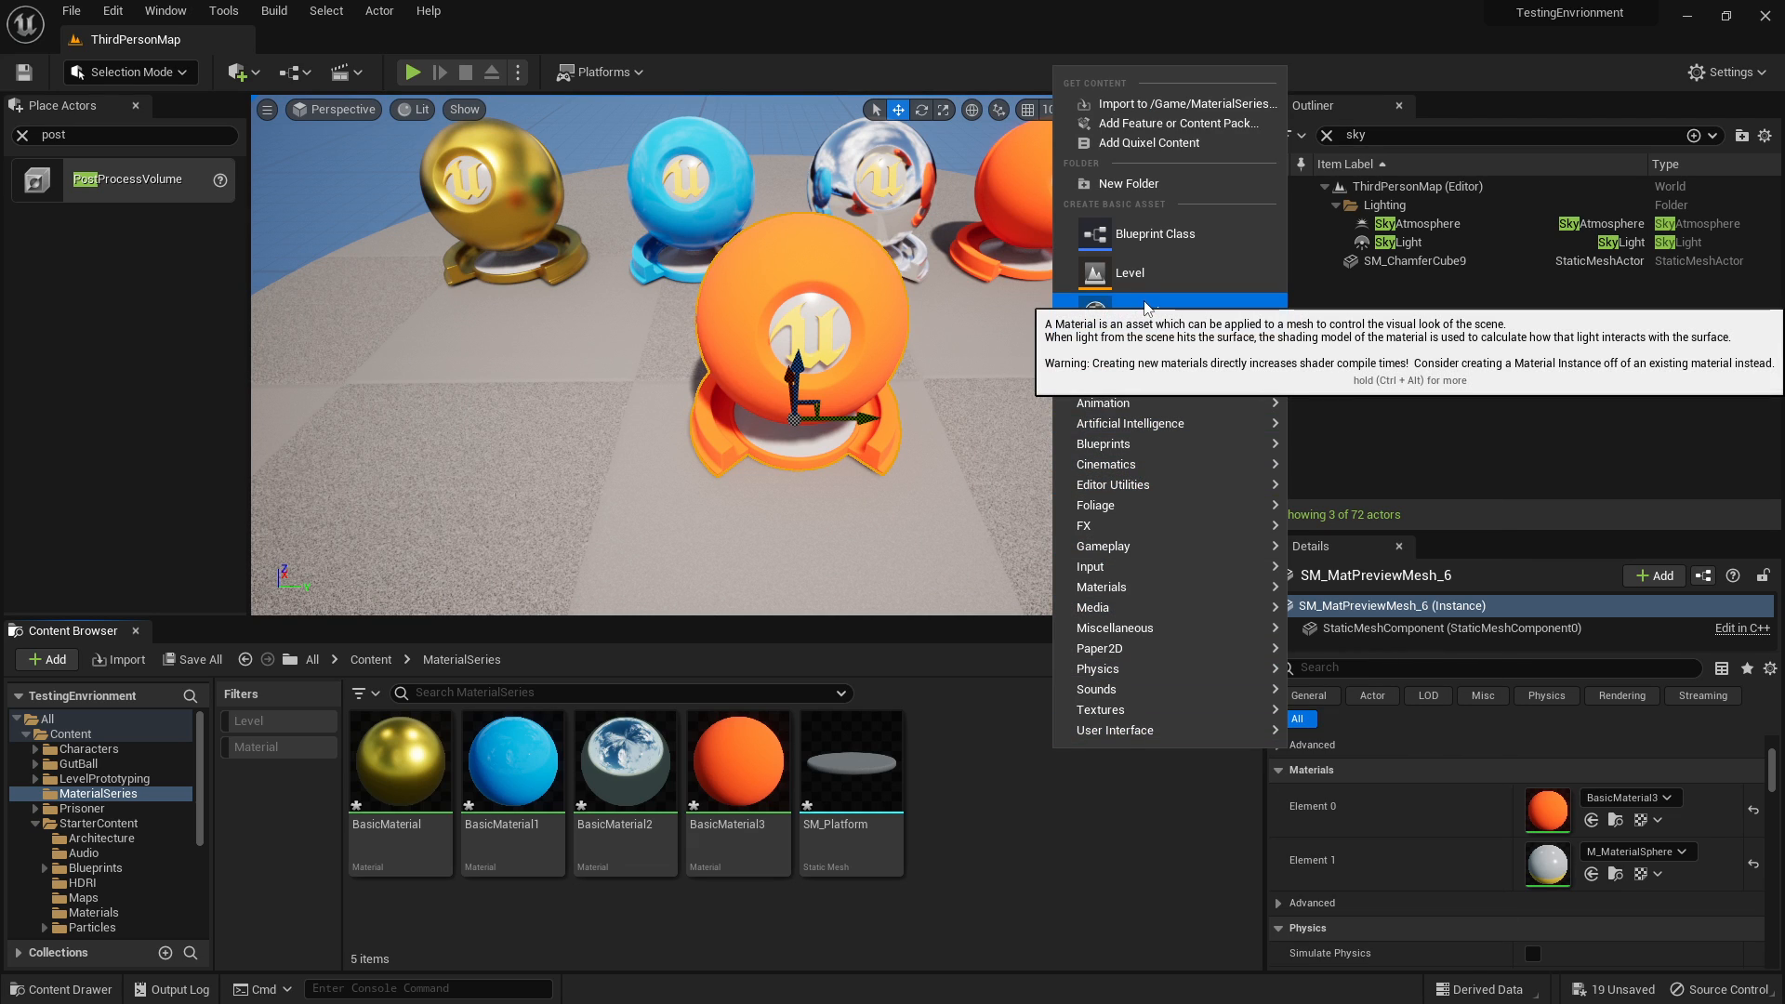
left_click(1139, 309)
type("Basic")
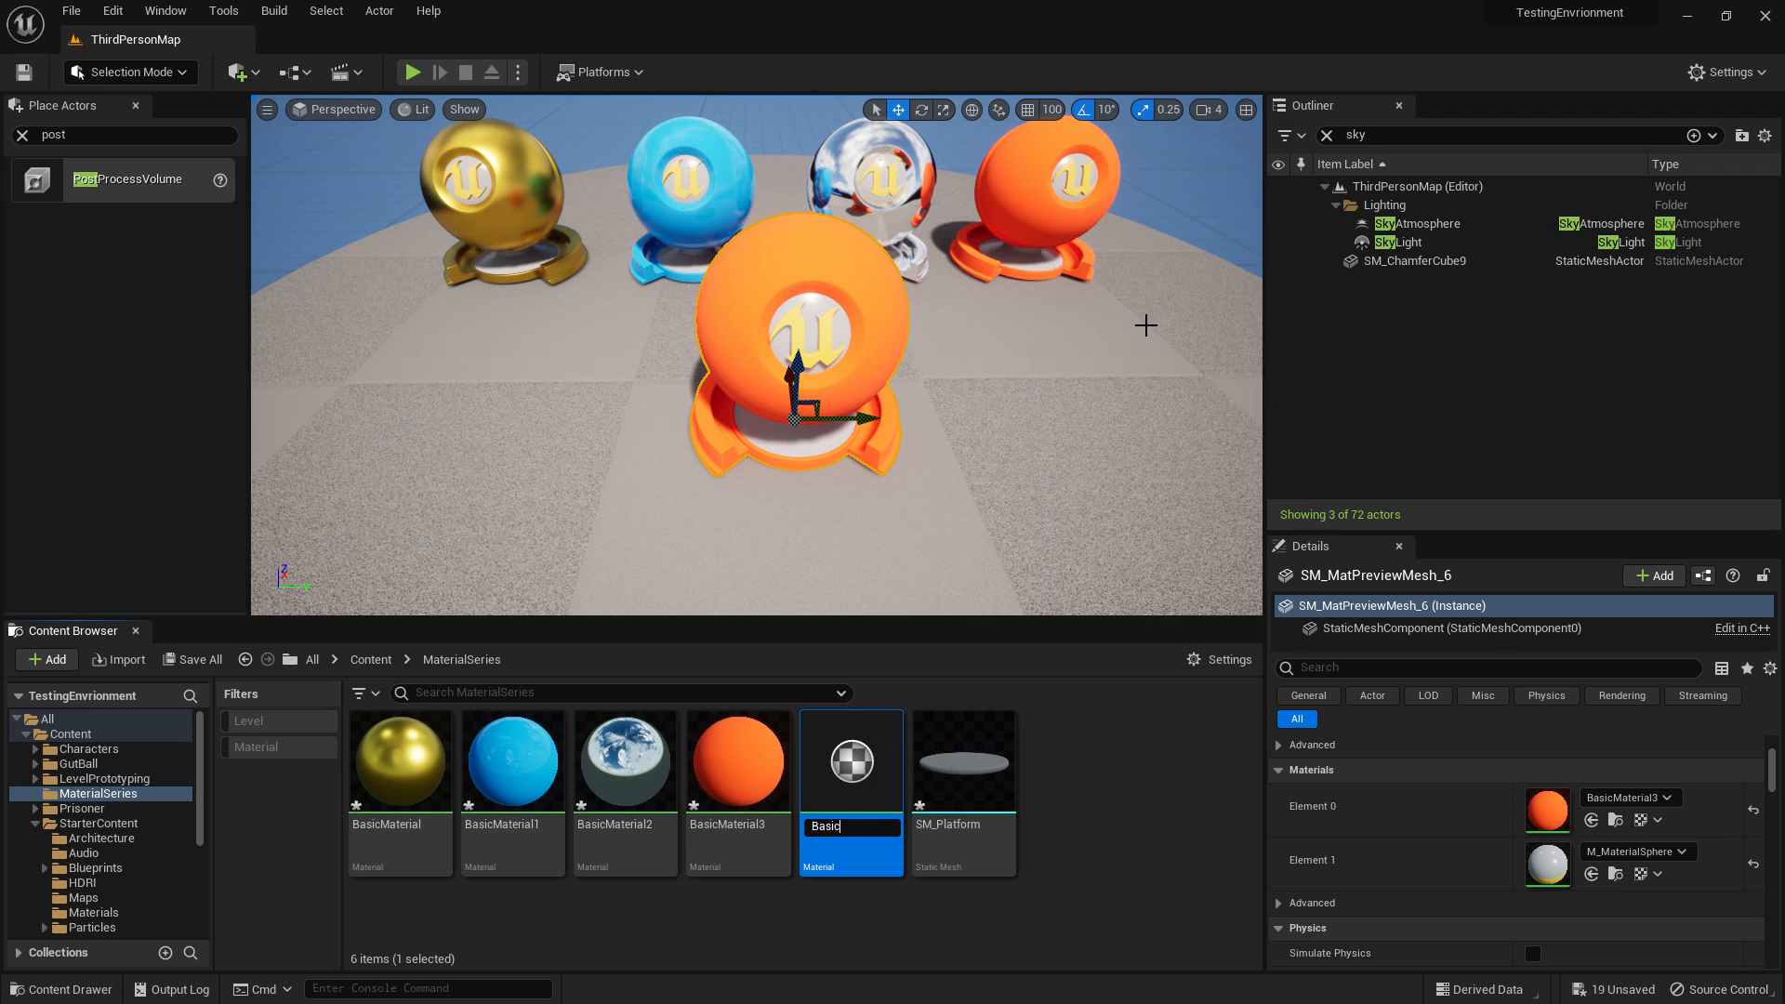
type("Colour Tutorial")
key("Return")
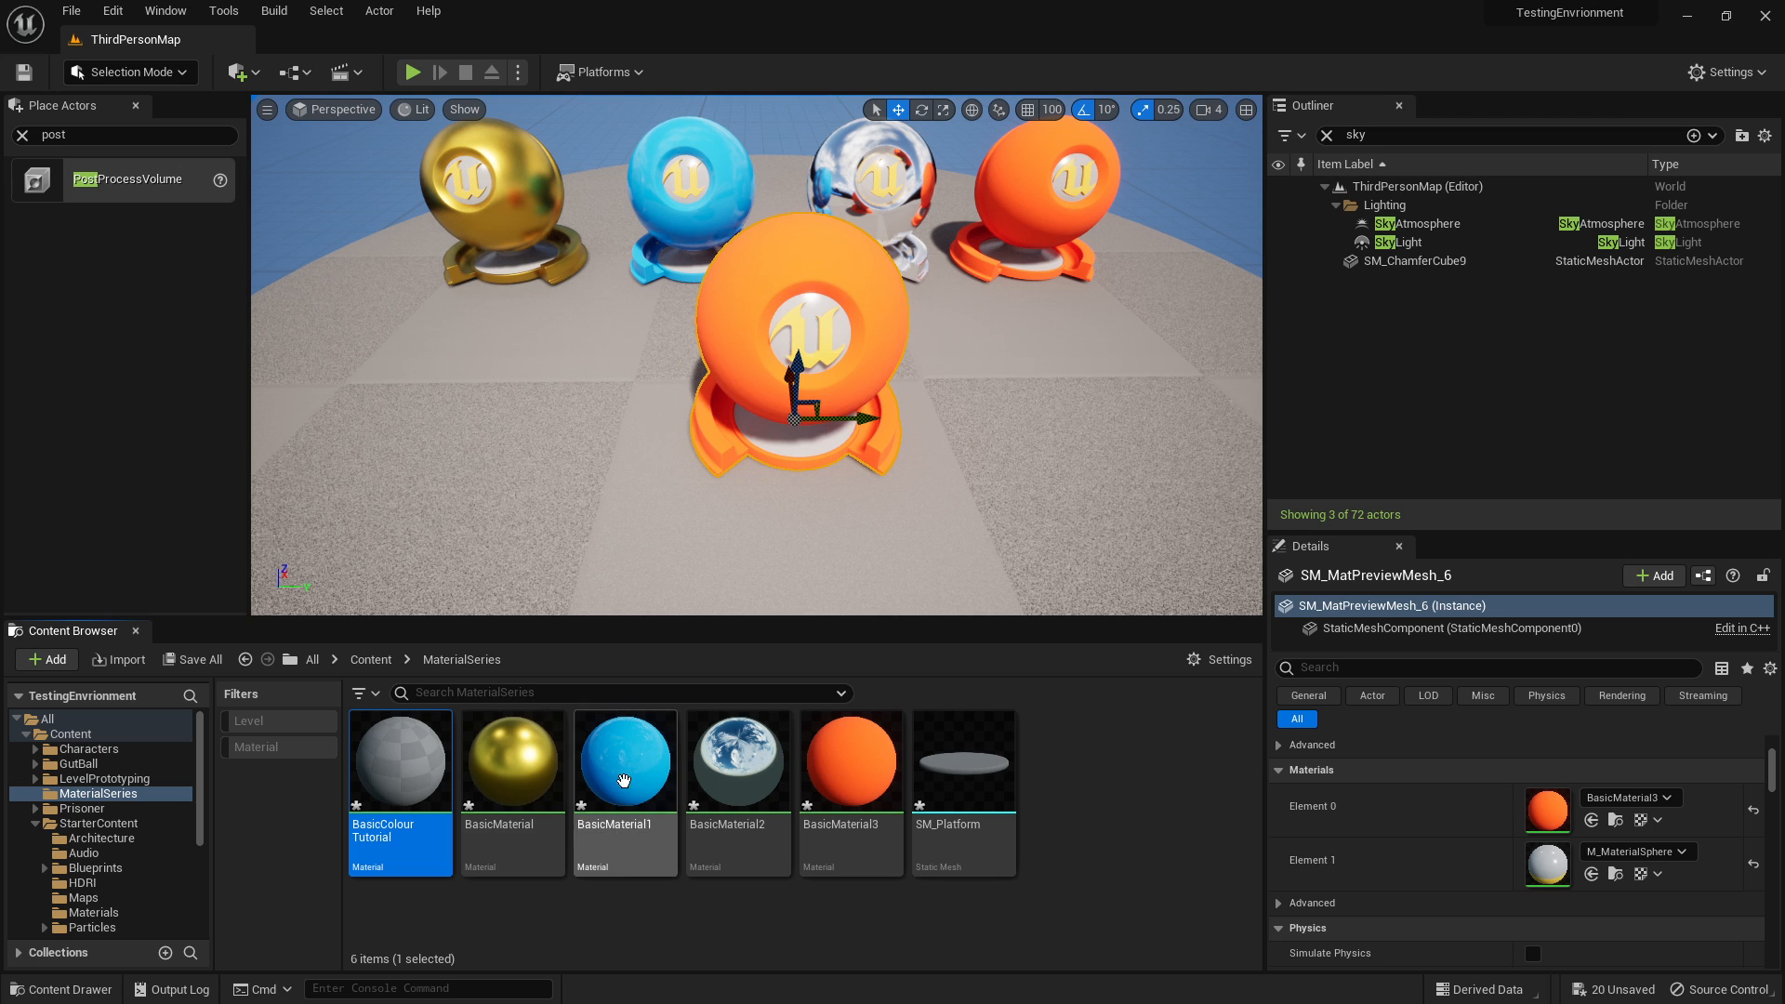
double_click(400, 762)
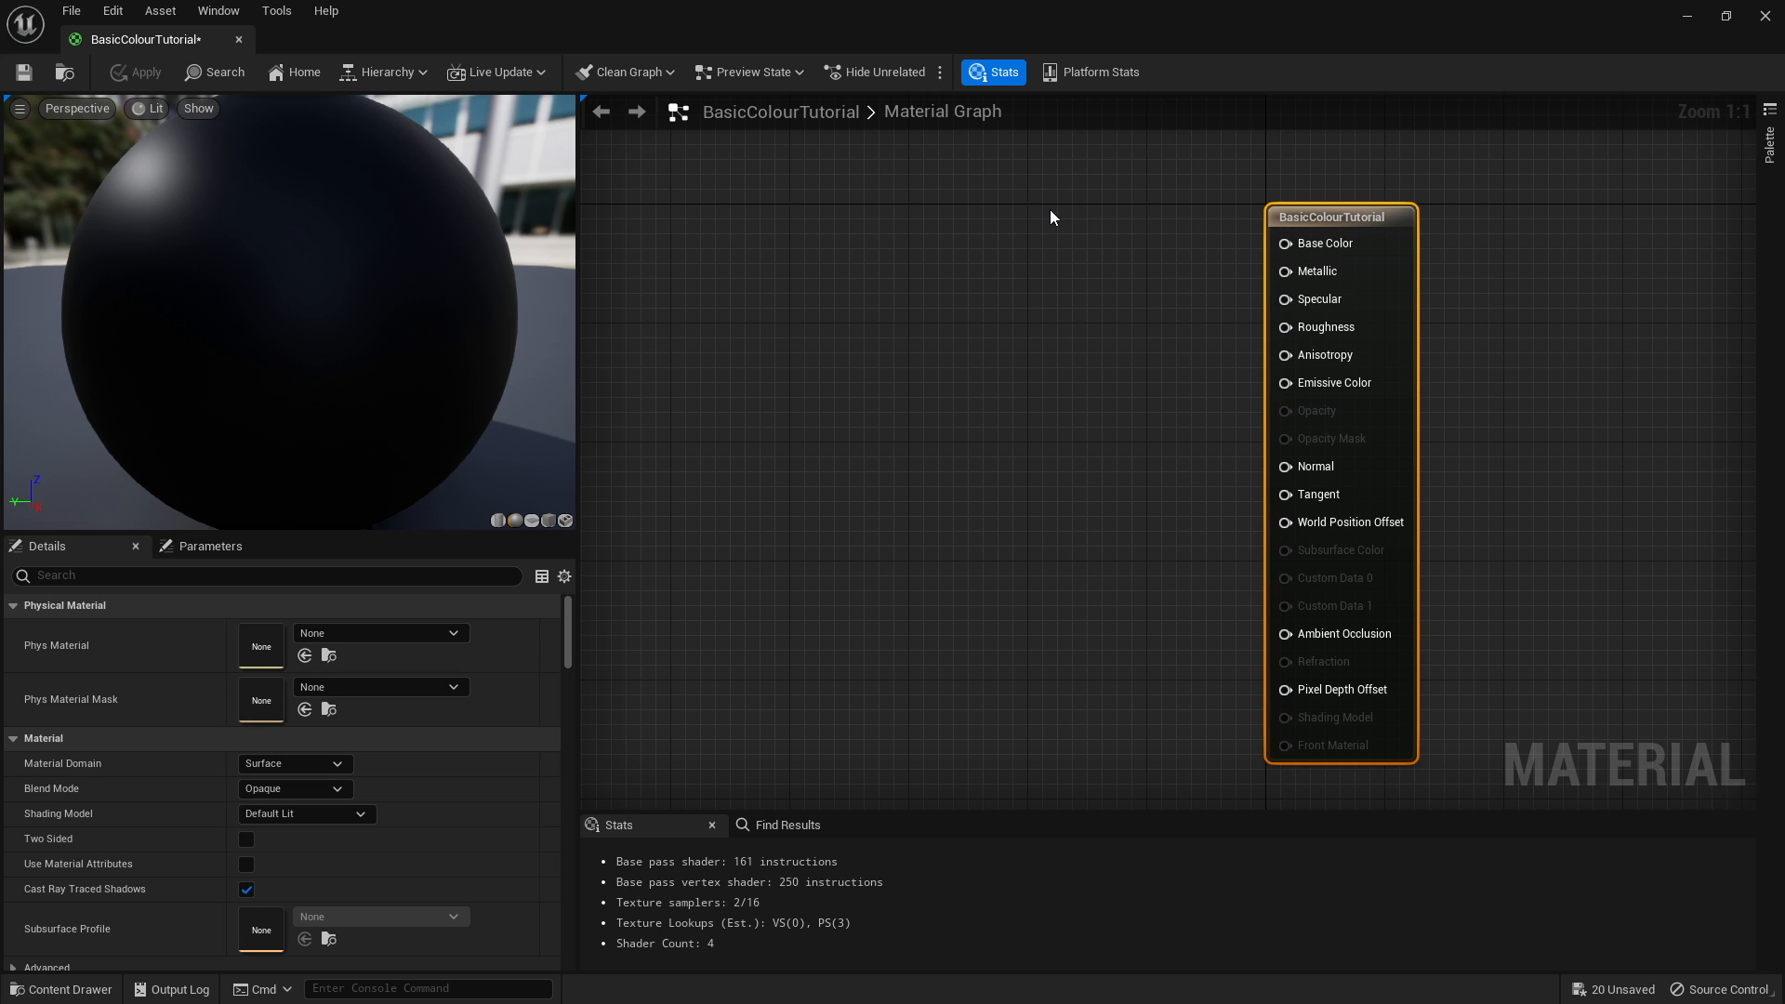
Add two single-value Constant nodes, one above the other, beside the material's output node.
key("1")
left_click(989, 349)
left_click(967, 483)
left_click_drag(856, 315, 1051, 515)
left_click_drag(1043, 357, 991, 452)
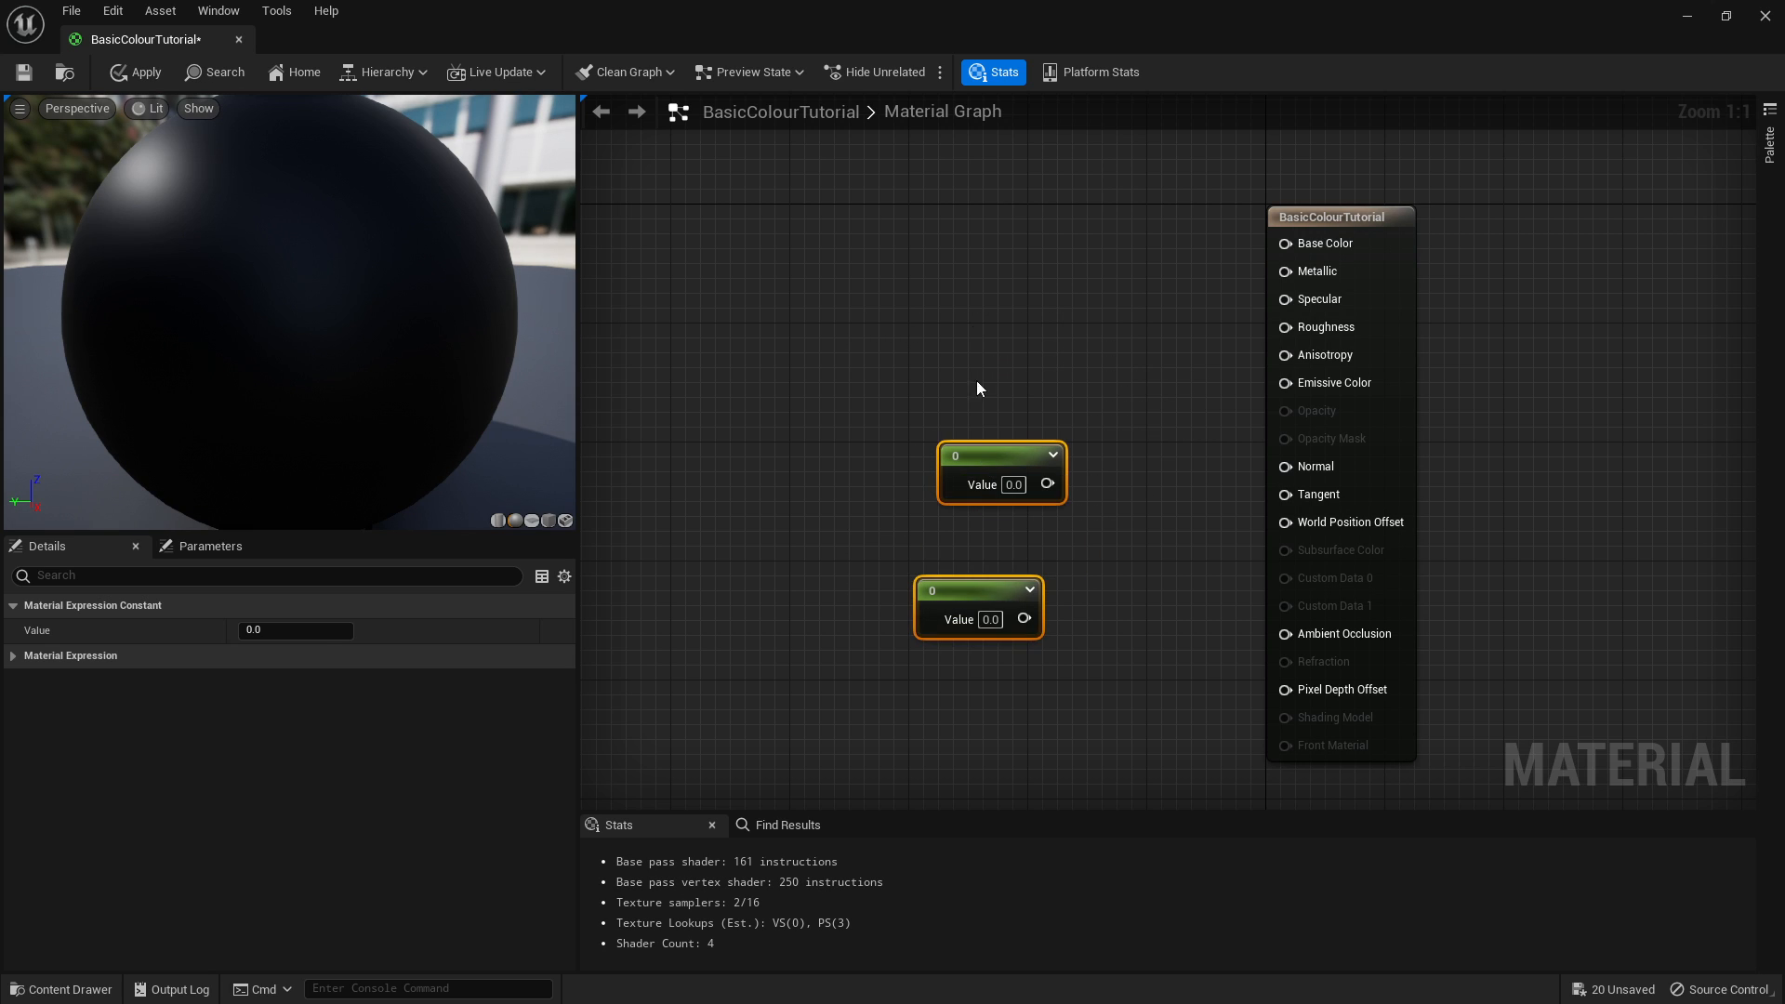
Add a Constant3Vector node above the two Constant nodes.
left_click(978, 415)
key("3")
left_click(926, 207)
left_click_drag(1026, 303, 881, 272)
left_click(1041, 284)
right_click_drag(1041, 284, 917, 348)
Connect the Constant3Vector to Base Color, the upper Constant to Metallic and the lower Constant to Roughness.
left_click_drag(847, 280, 1160, 307)
left_click_drag(850, 549, 1167, 335)
left_click_drag(899, 682, 1164, 392)
left_click(1012, 314)
right_click_drag(1012, 314, 1007, 343)
left_click_drag(1089, 252, 1353, 571)
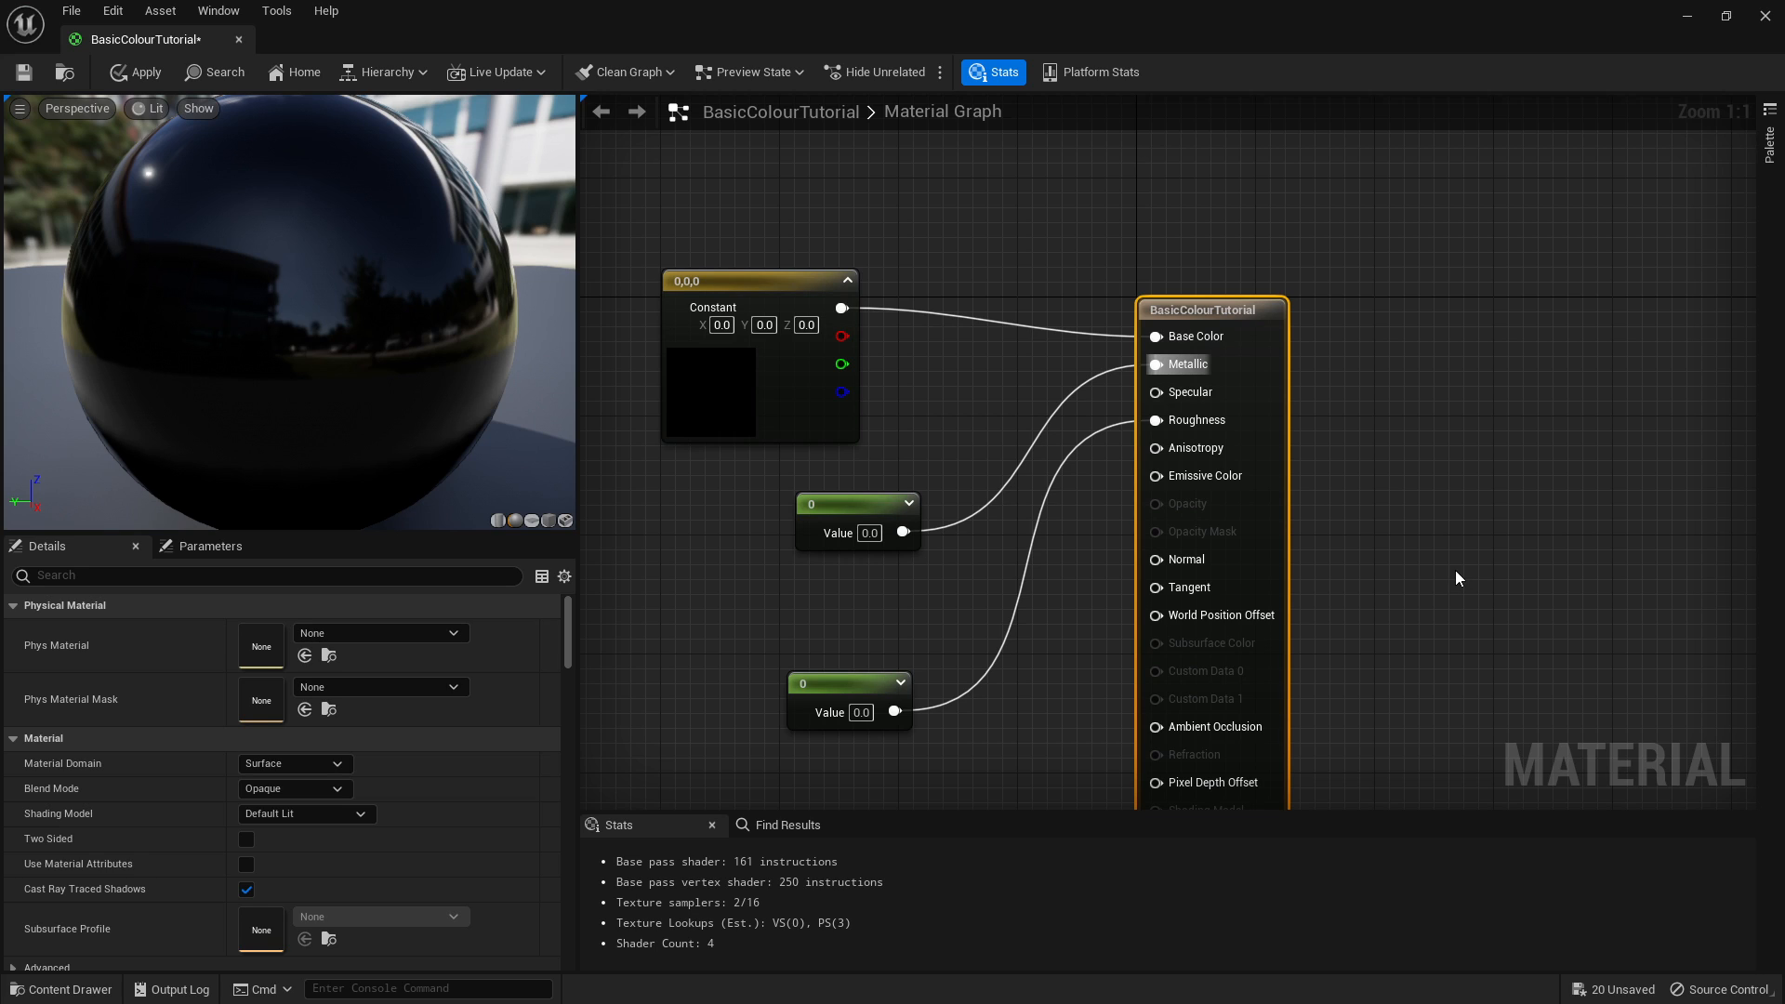
left_click(951, 376)
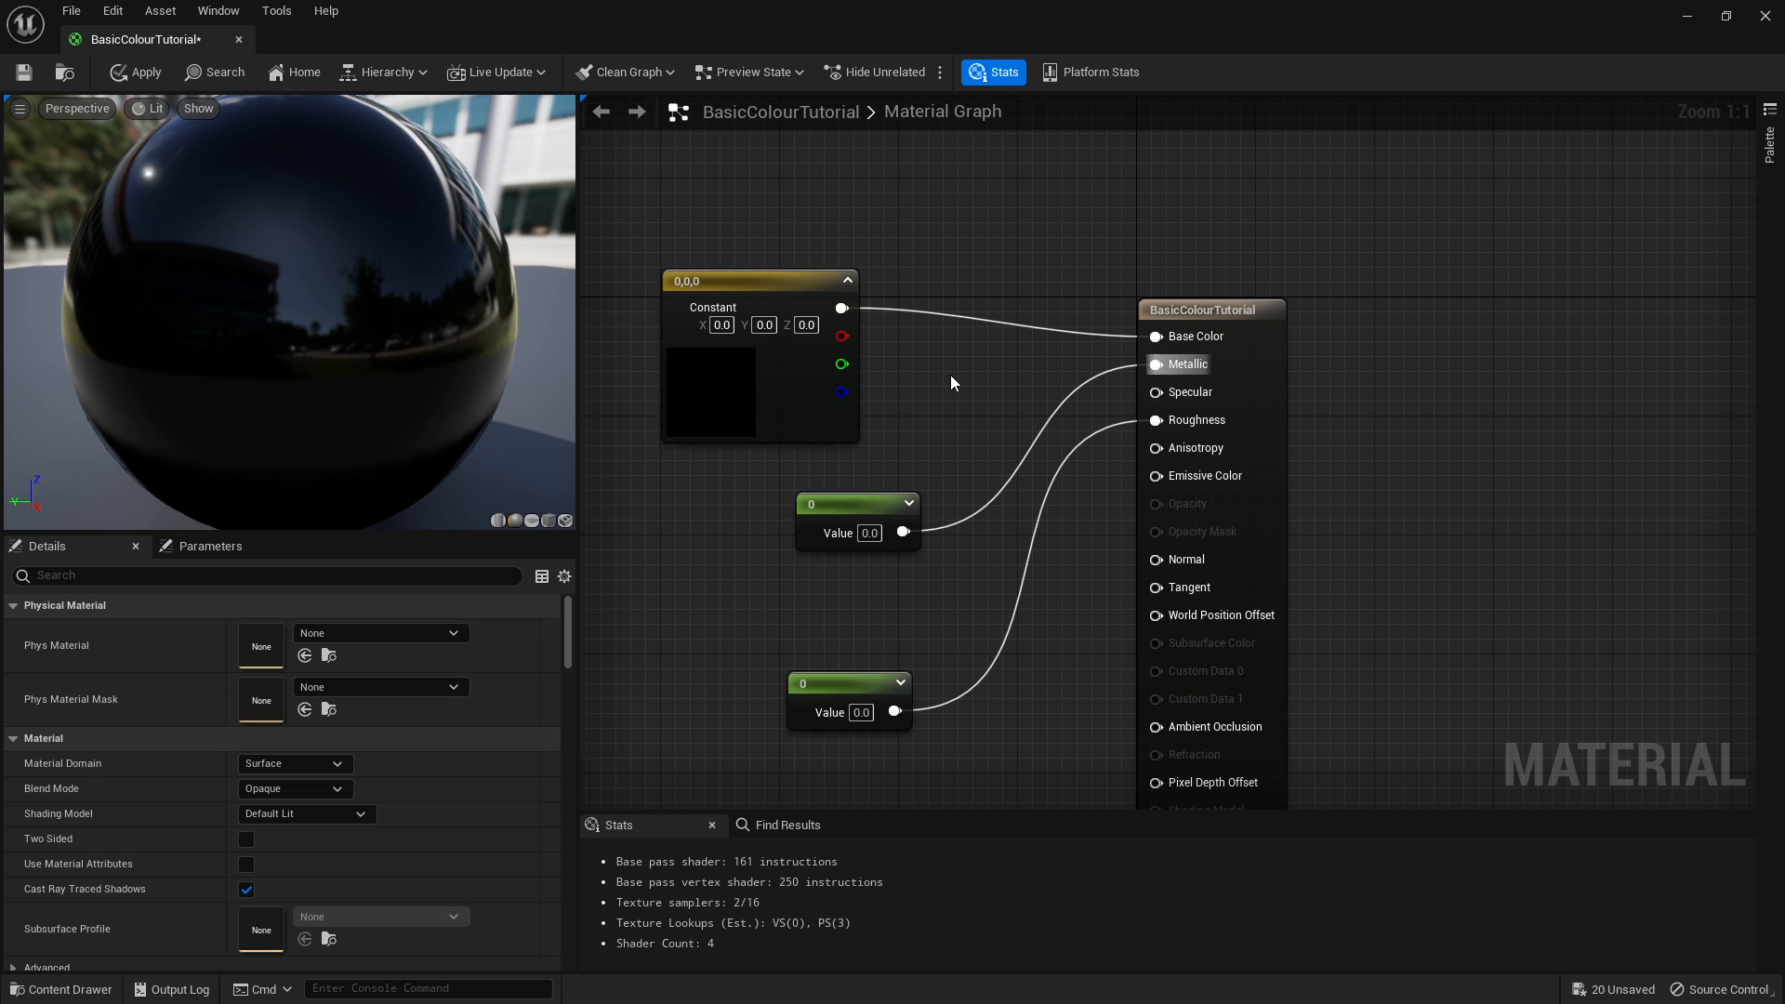
Set the Constant3Vector colour to orange, about R 0.917, G 0.316, B 0.057, and inspect the preview sphere.
left_click(711, 382)
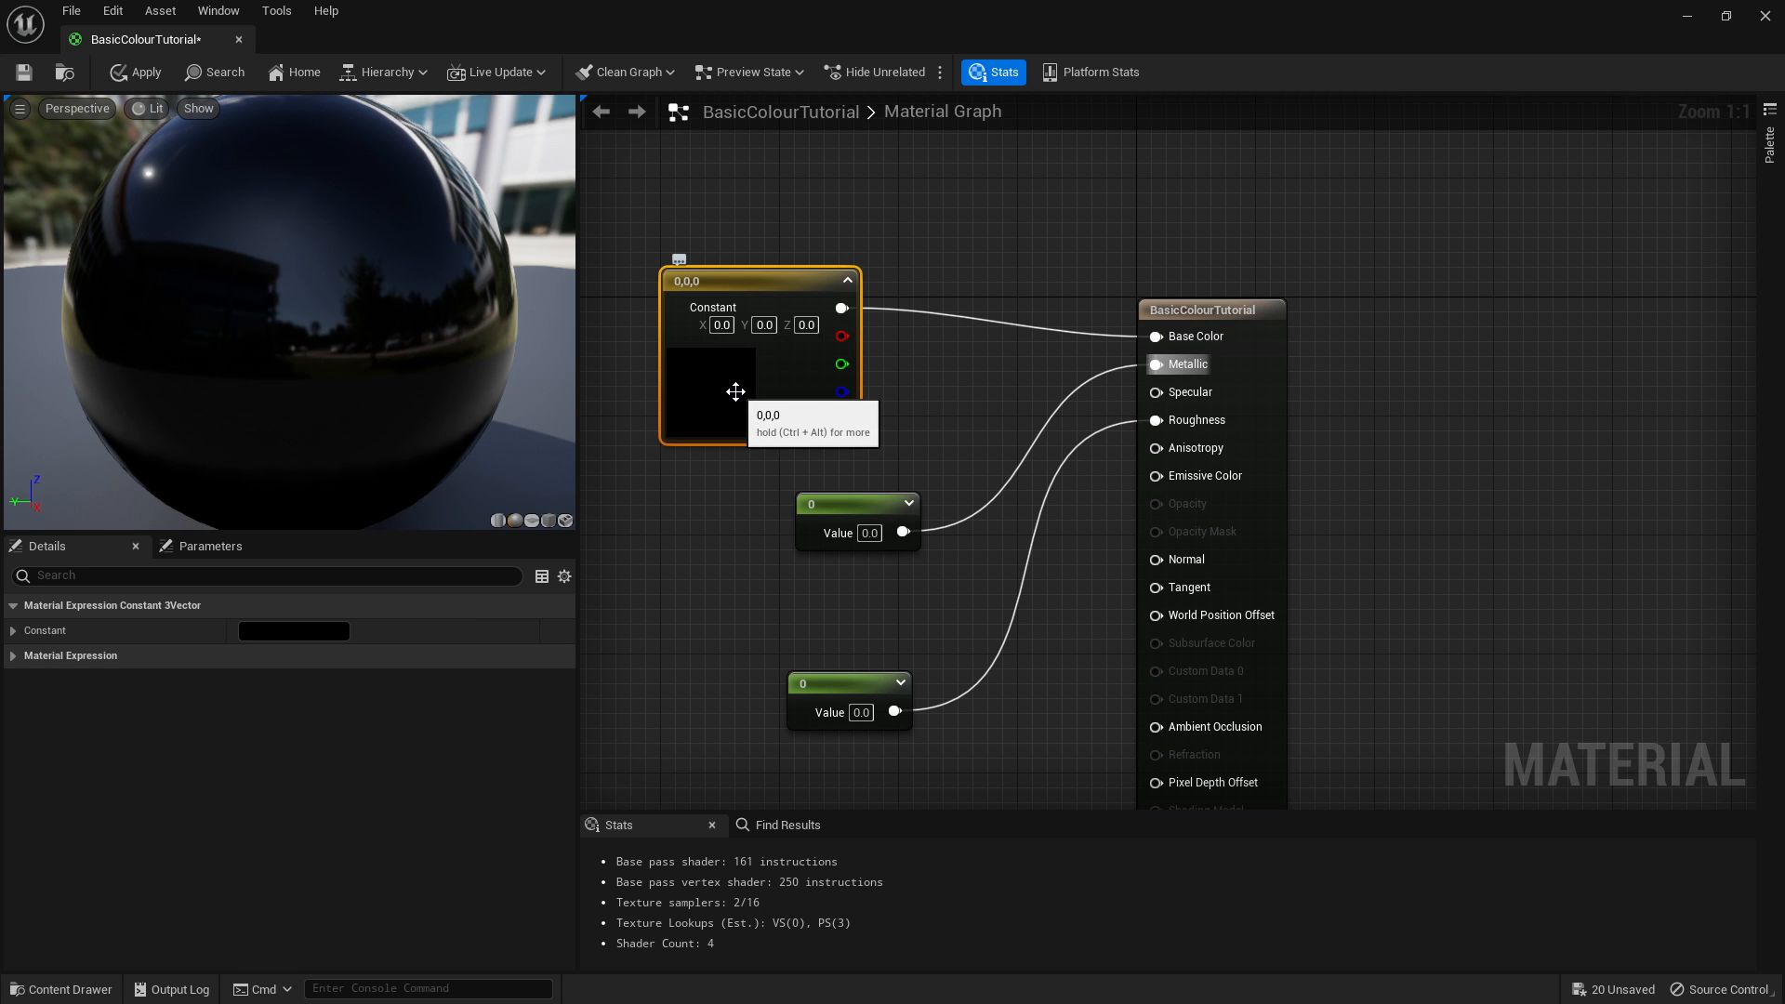
left_click(292, 633)
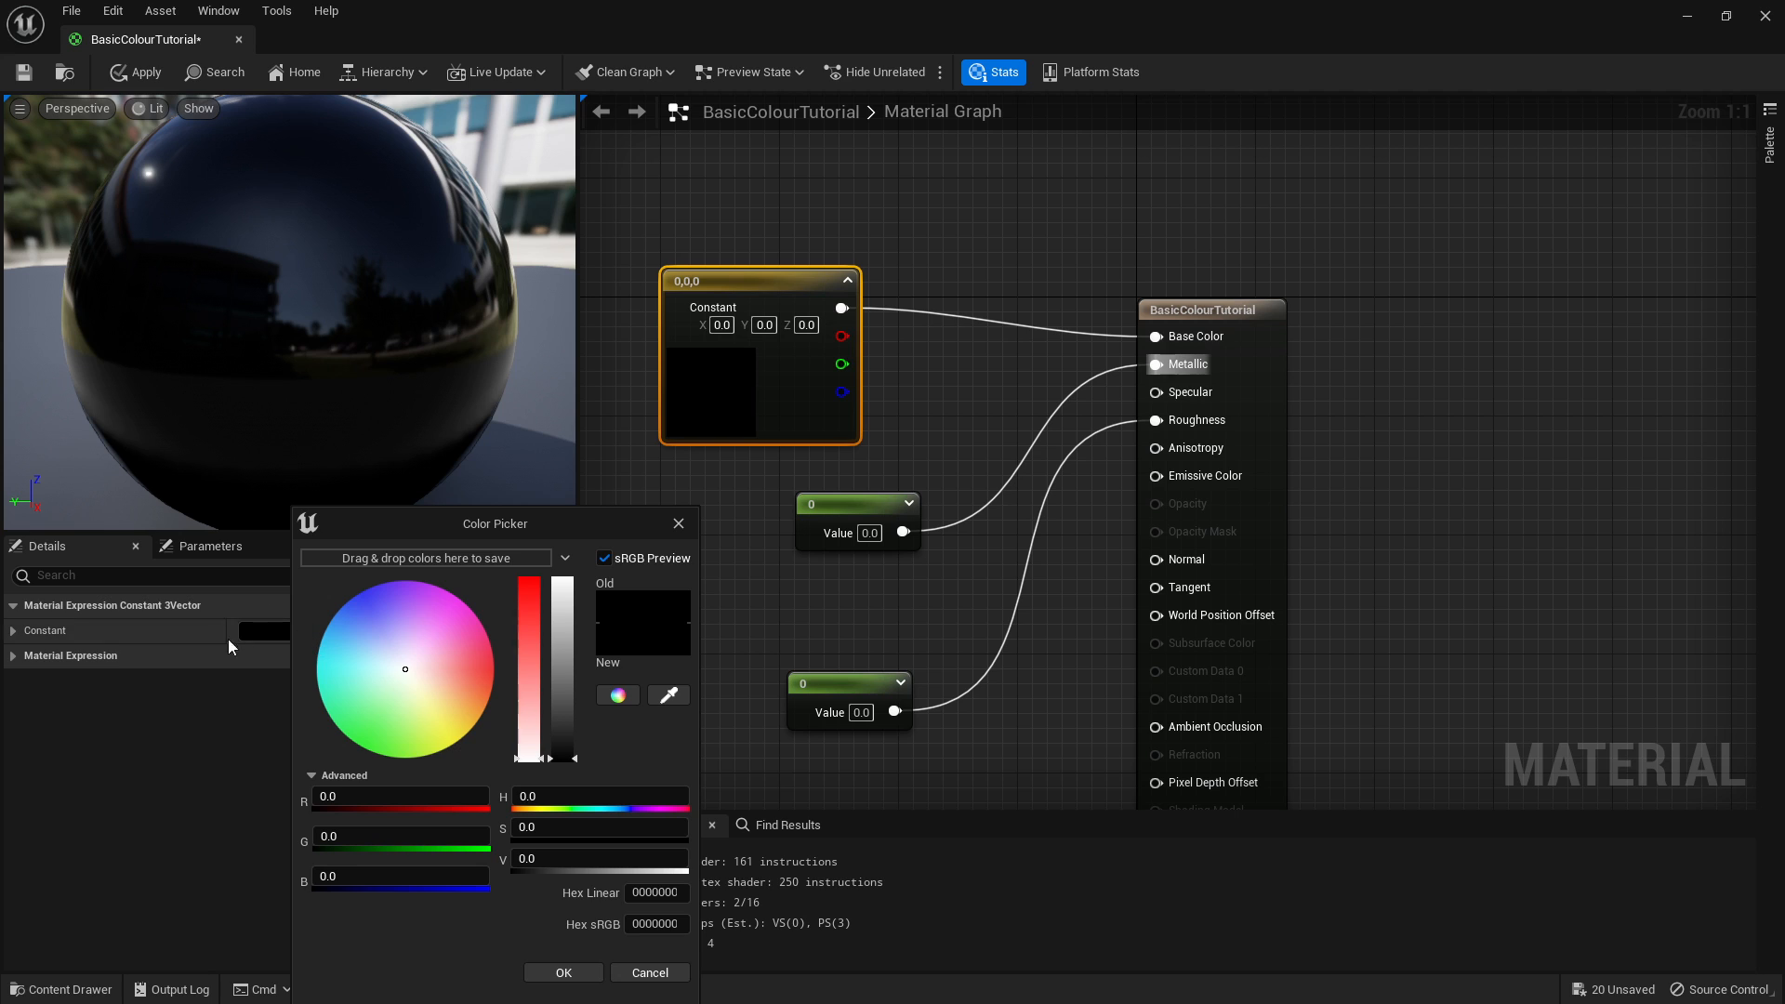
left_click(648, 525)
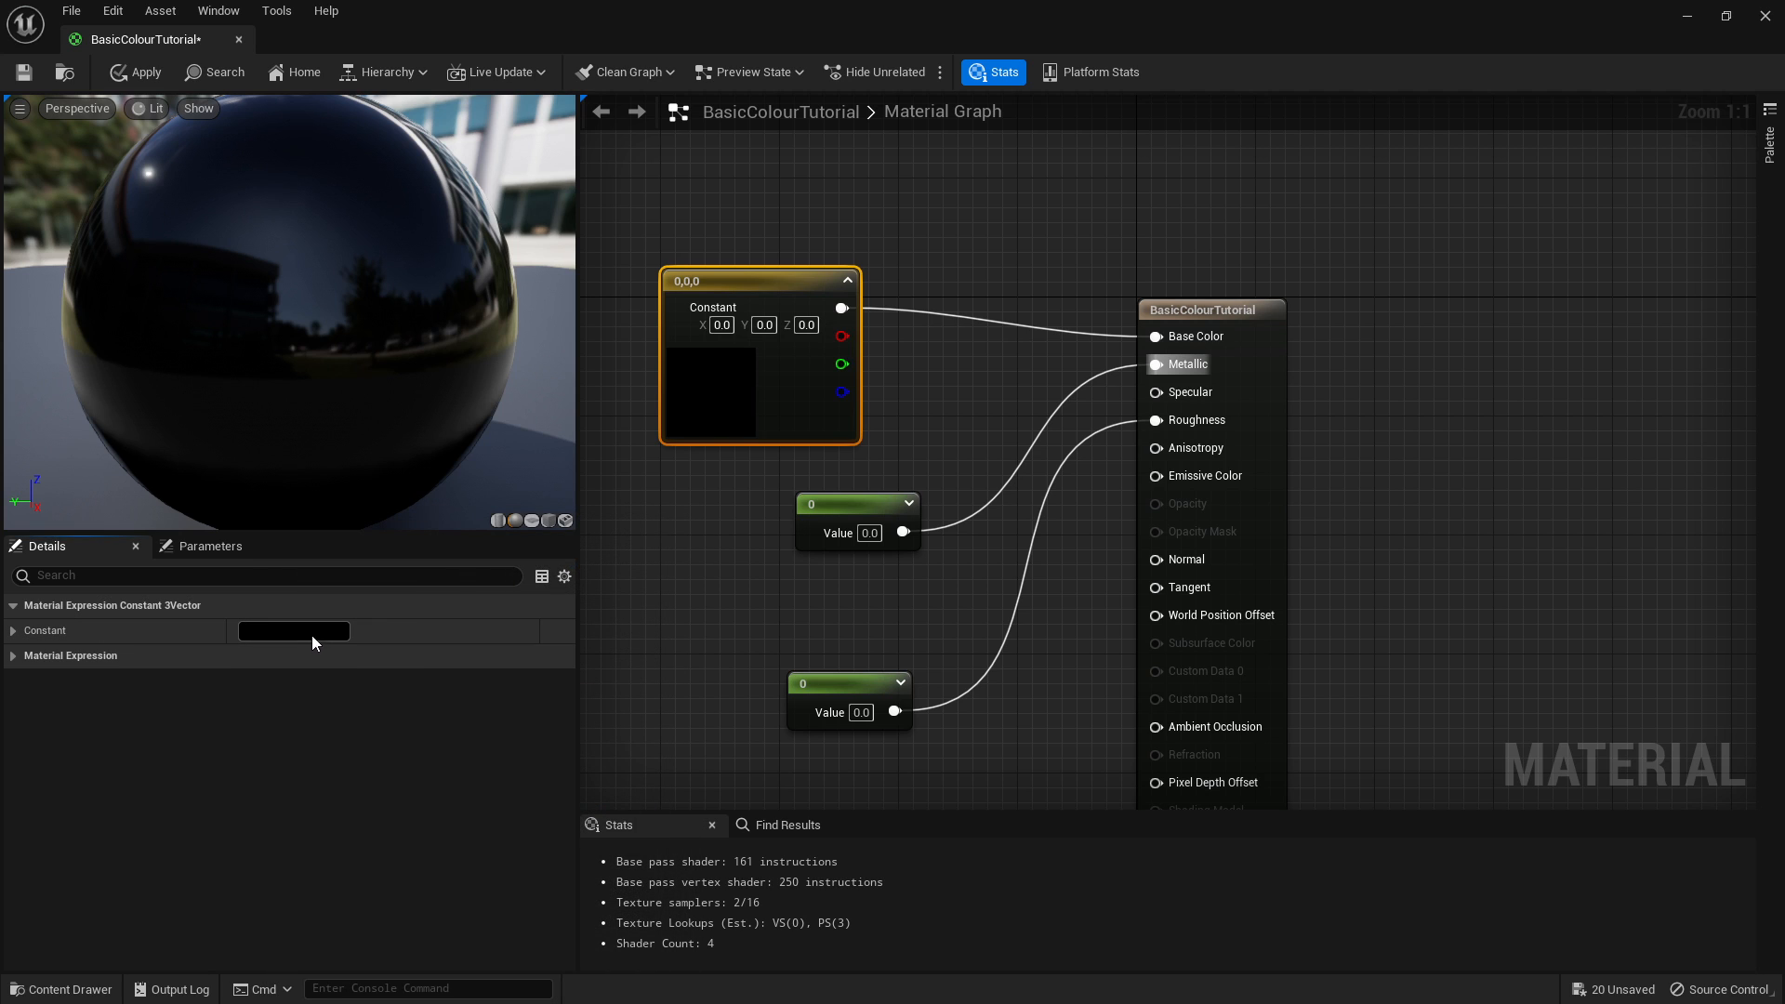
left_click(310, 638)
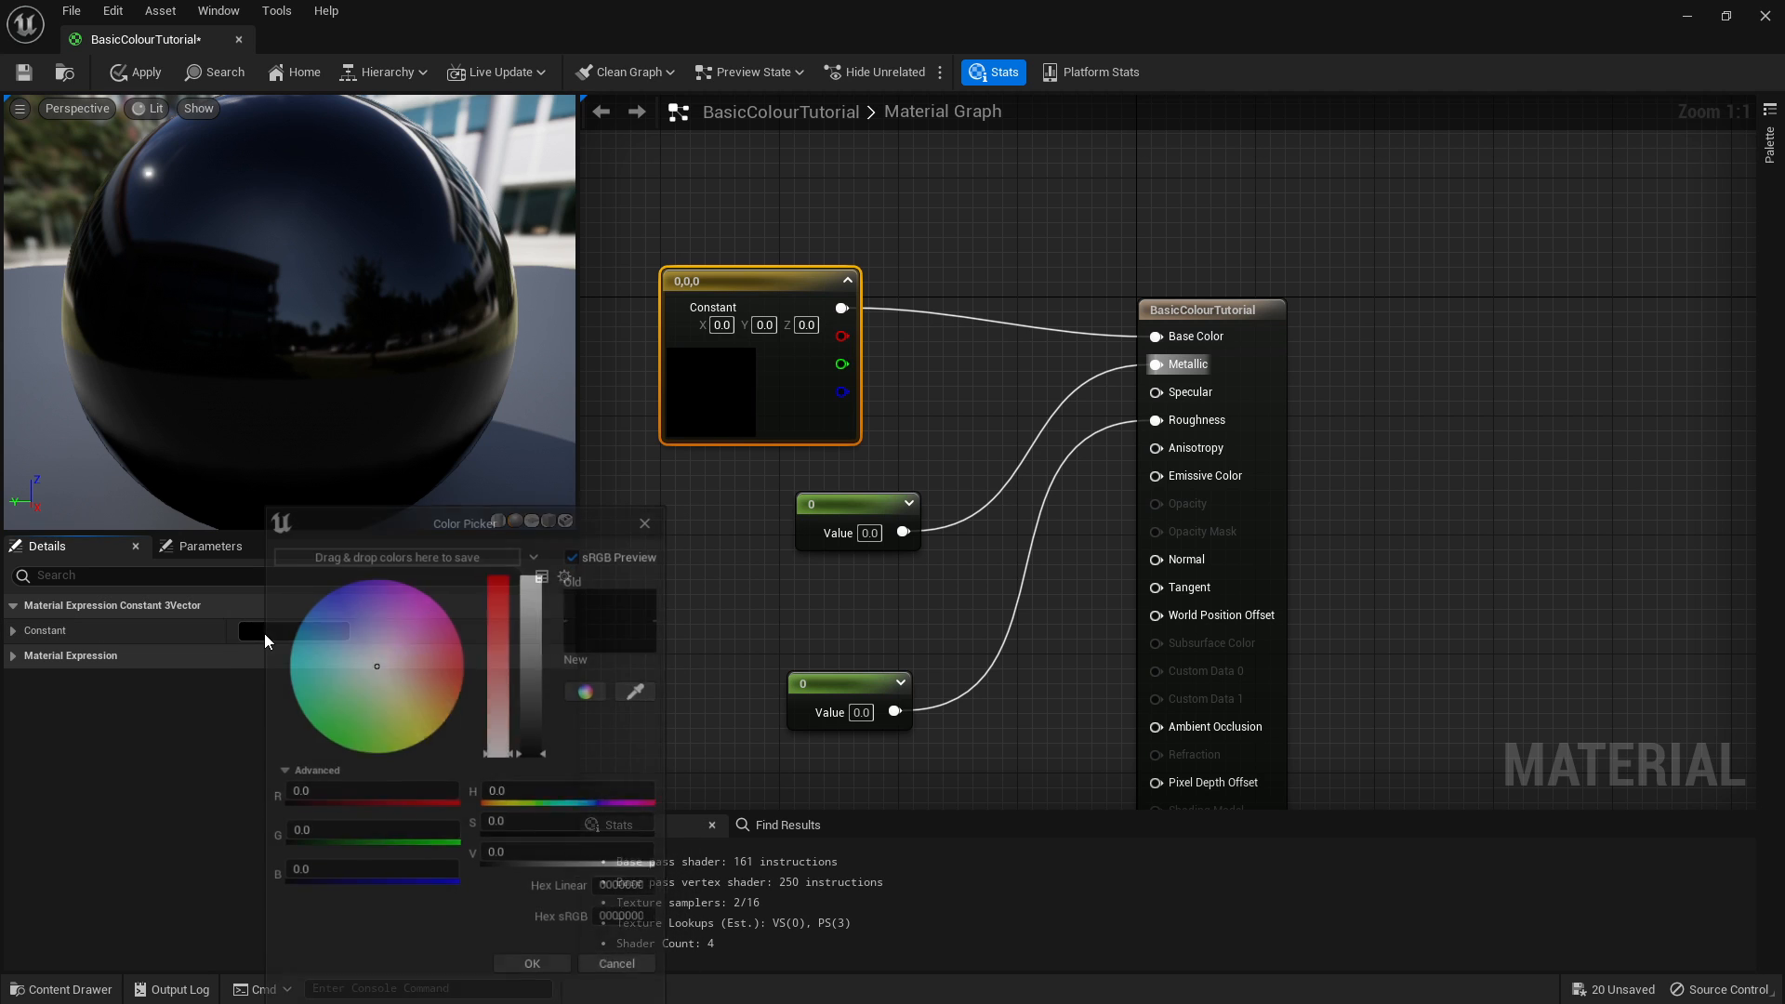
left_click(459, 696)
mouse_move(530, 688)
left_mouse_down()
mouse_move(536, 592)
mouse_move(500, 591)
left_mouse_up()
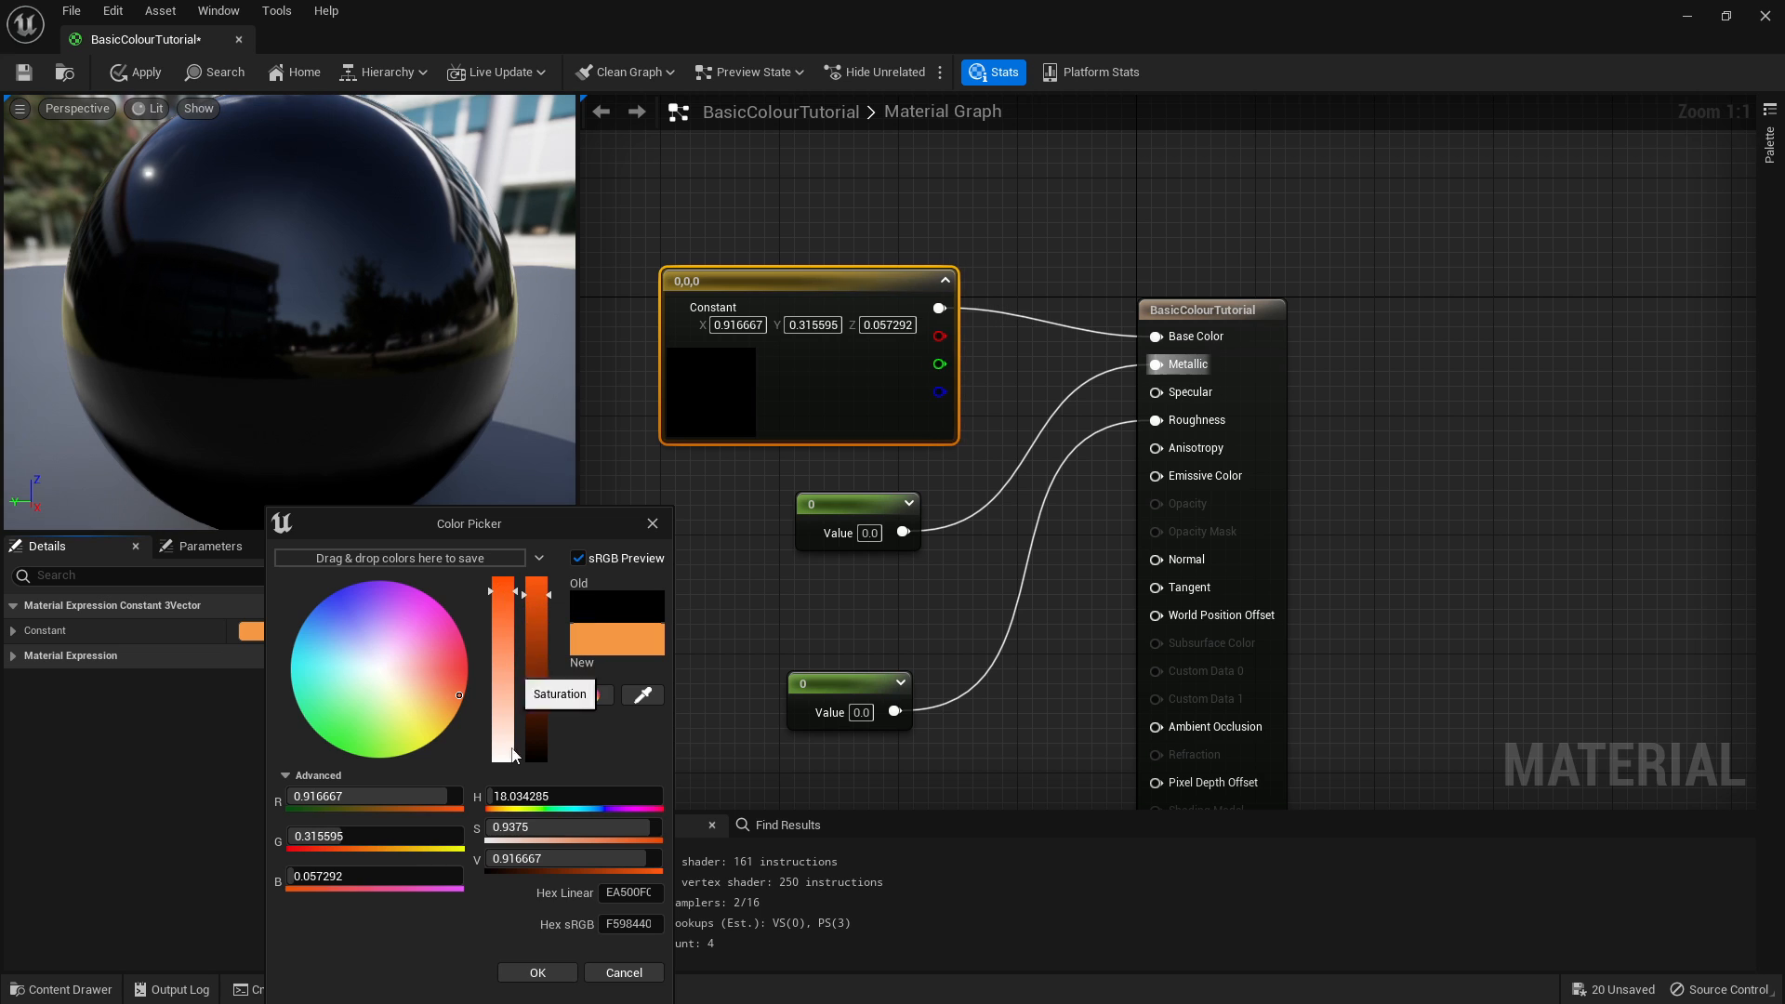
left_click(536, 971)
left_click(483, 470)
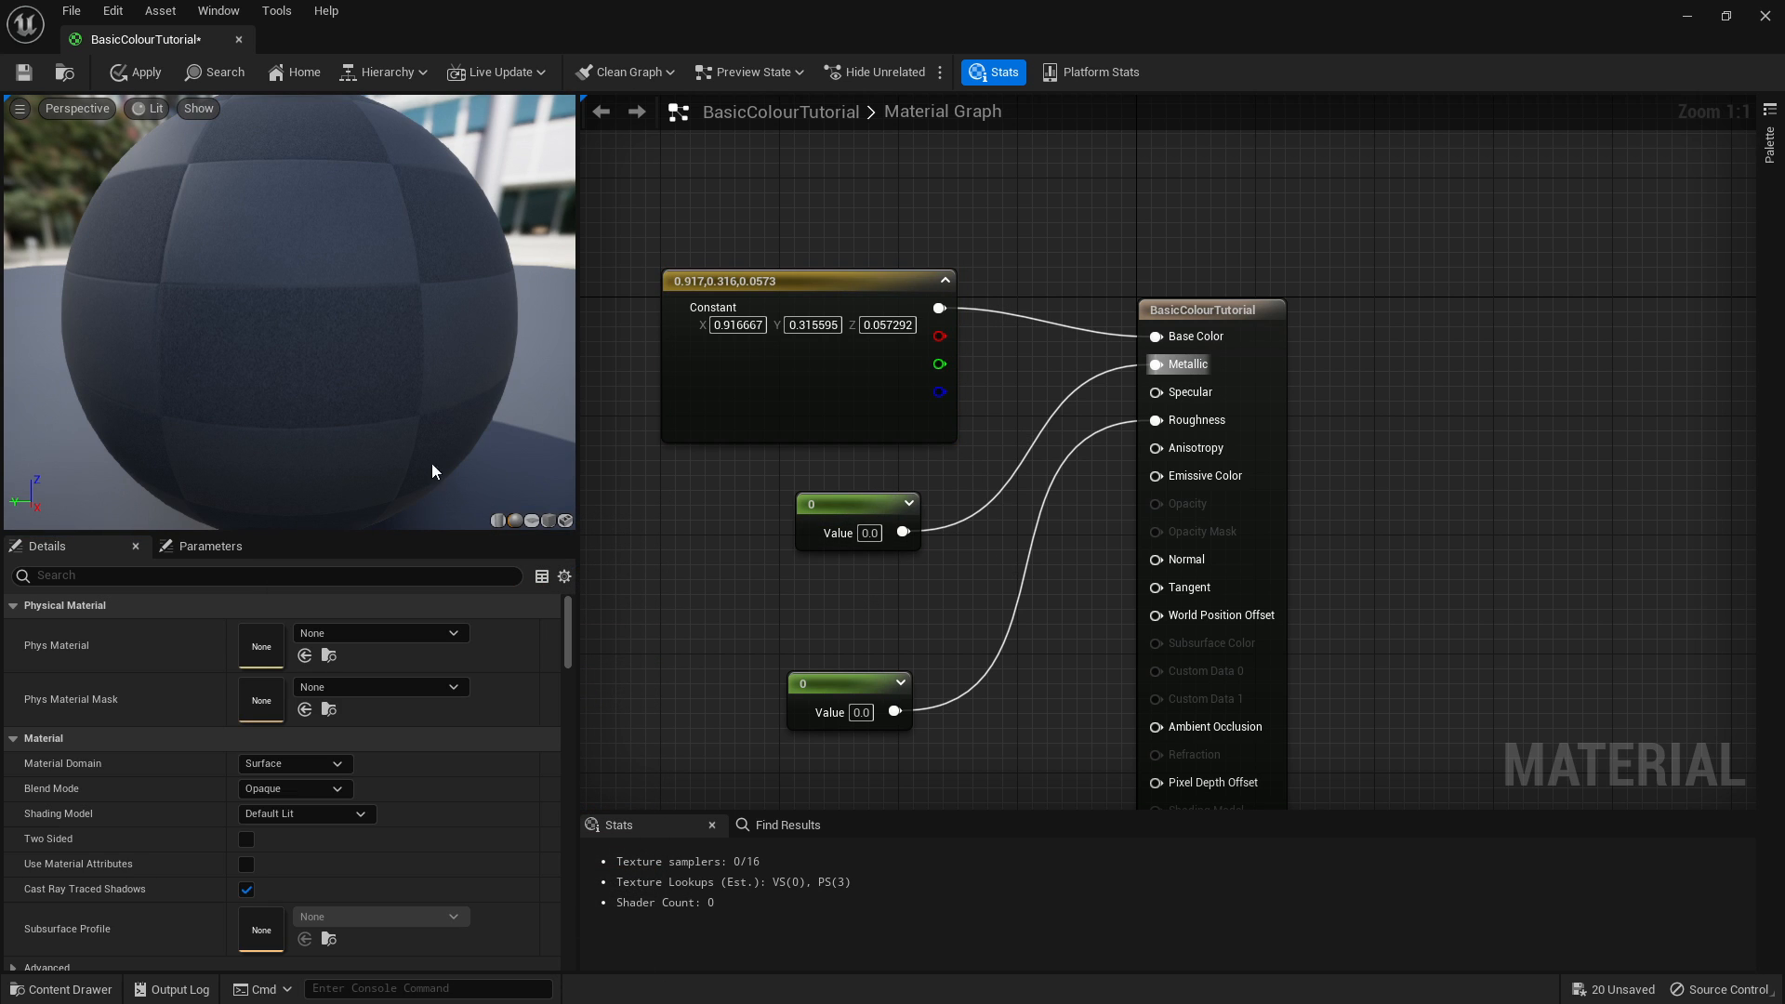
left_click_drag(339, 355, 325, 326)
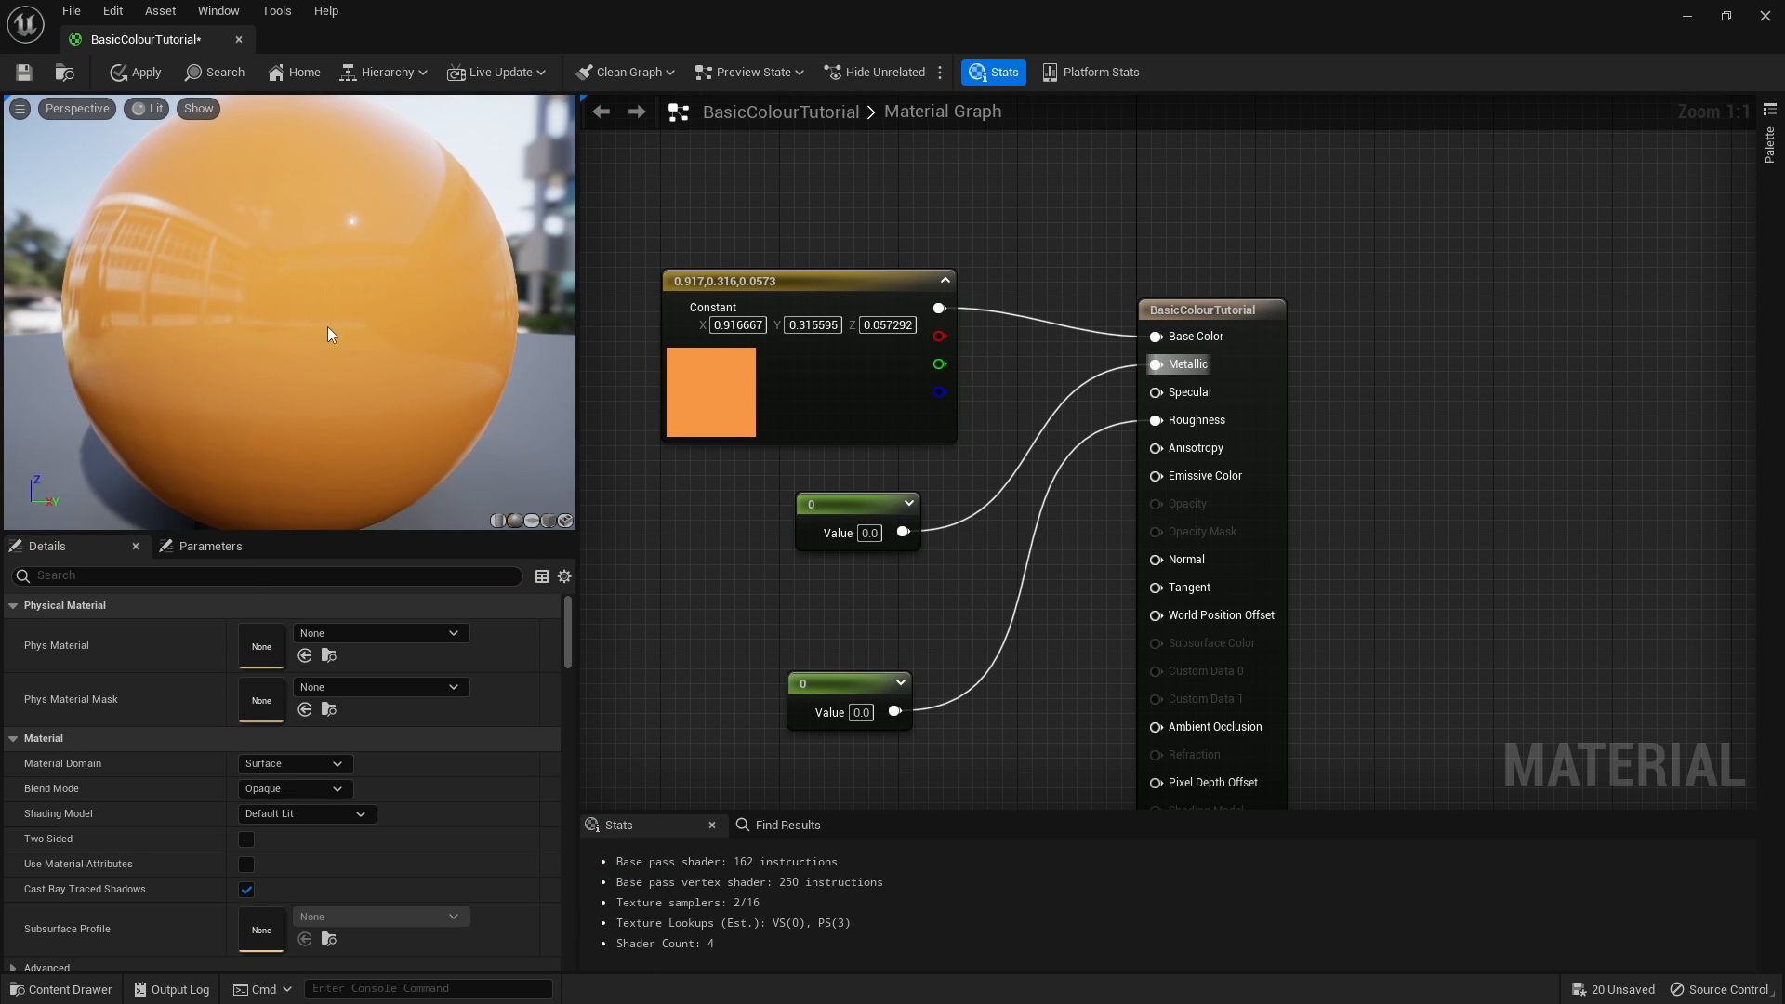
Set the Constant feeding Metallic to 1.
left_click_drag(846, 516, 798, 512)
left_click(279, 630)
type("1")
key("Return")
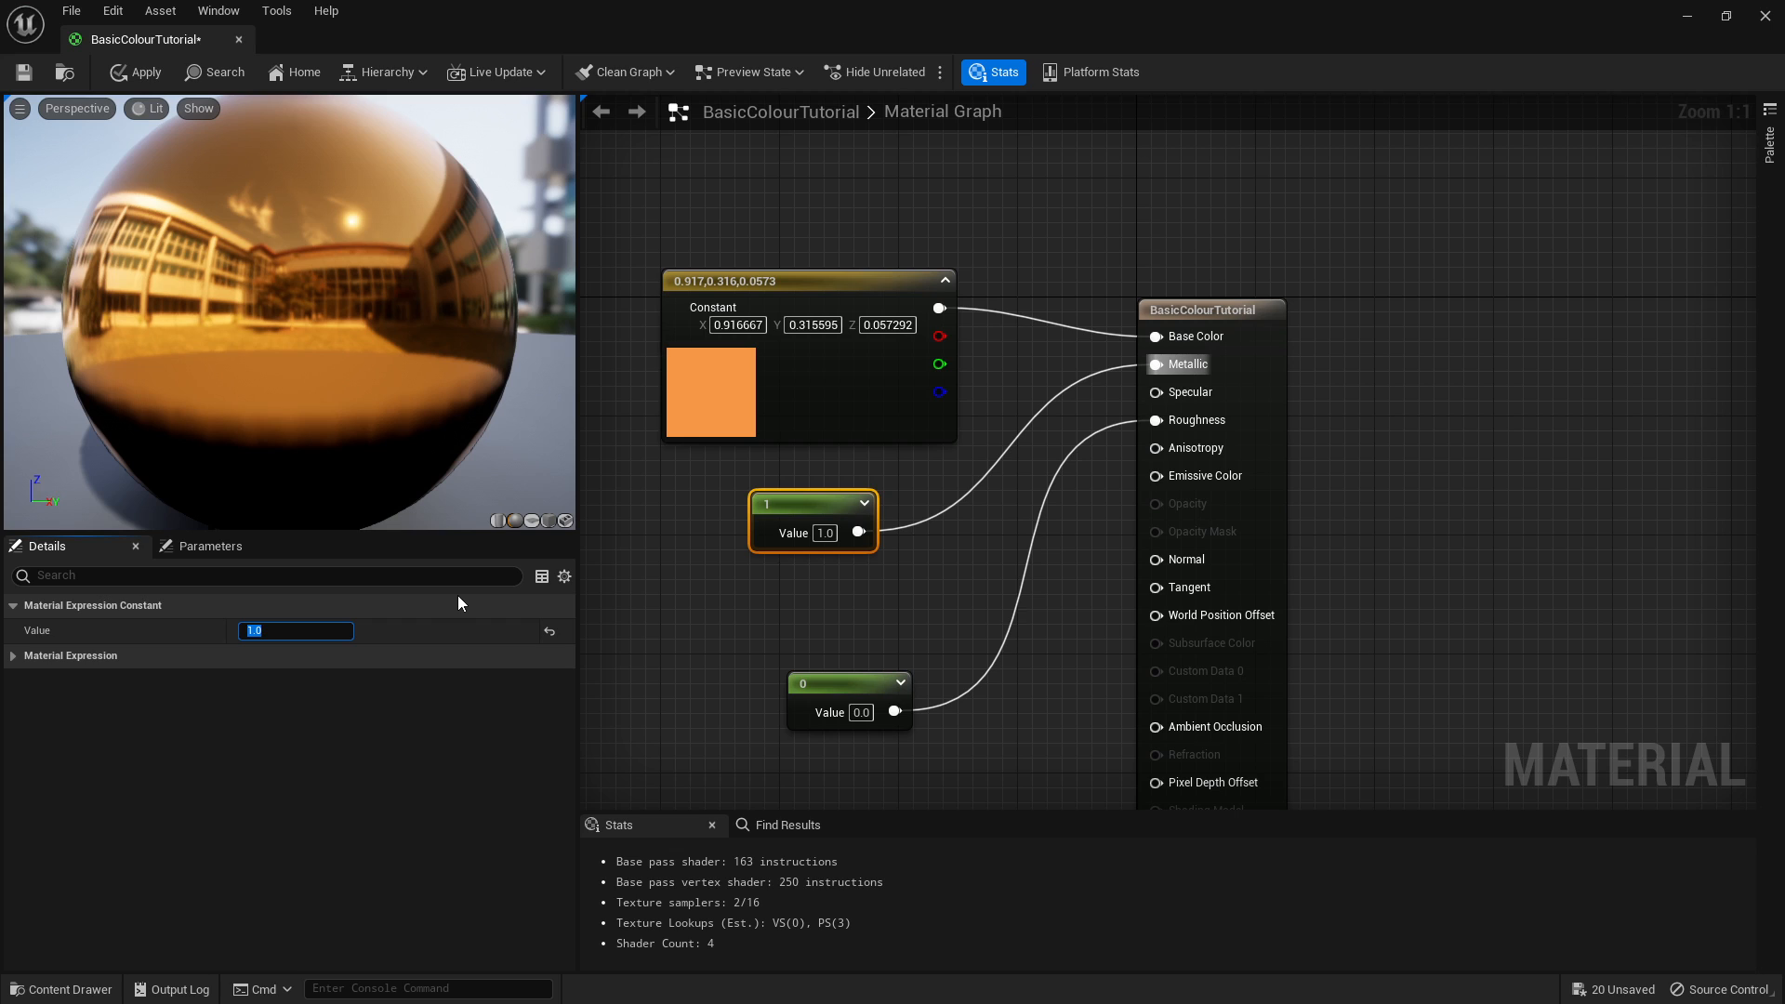
Test the Metallic constant at 0.5 and 0.8, and return it to 1.
type("0.5")
key("Return")
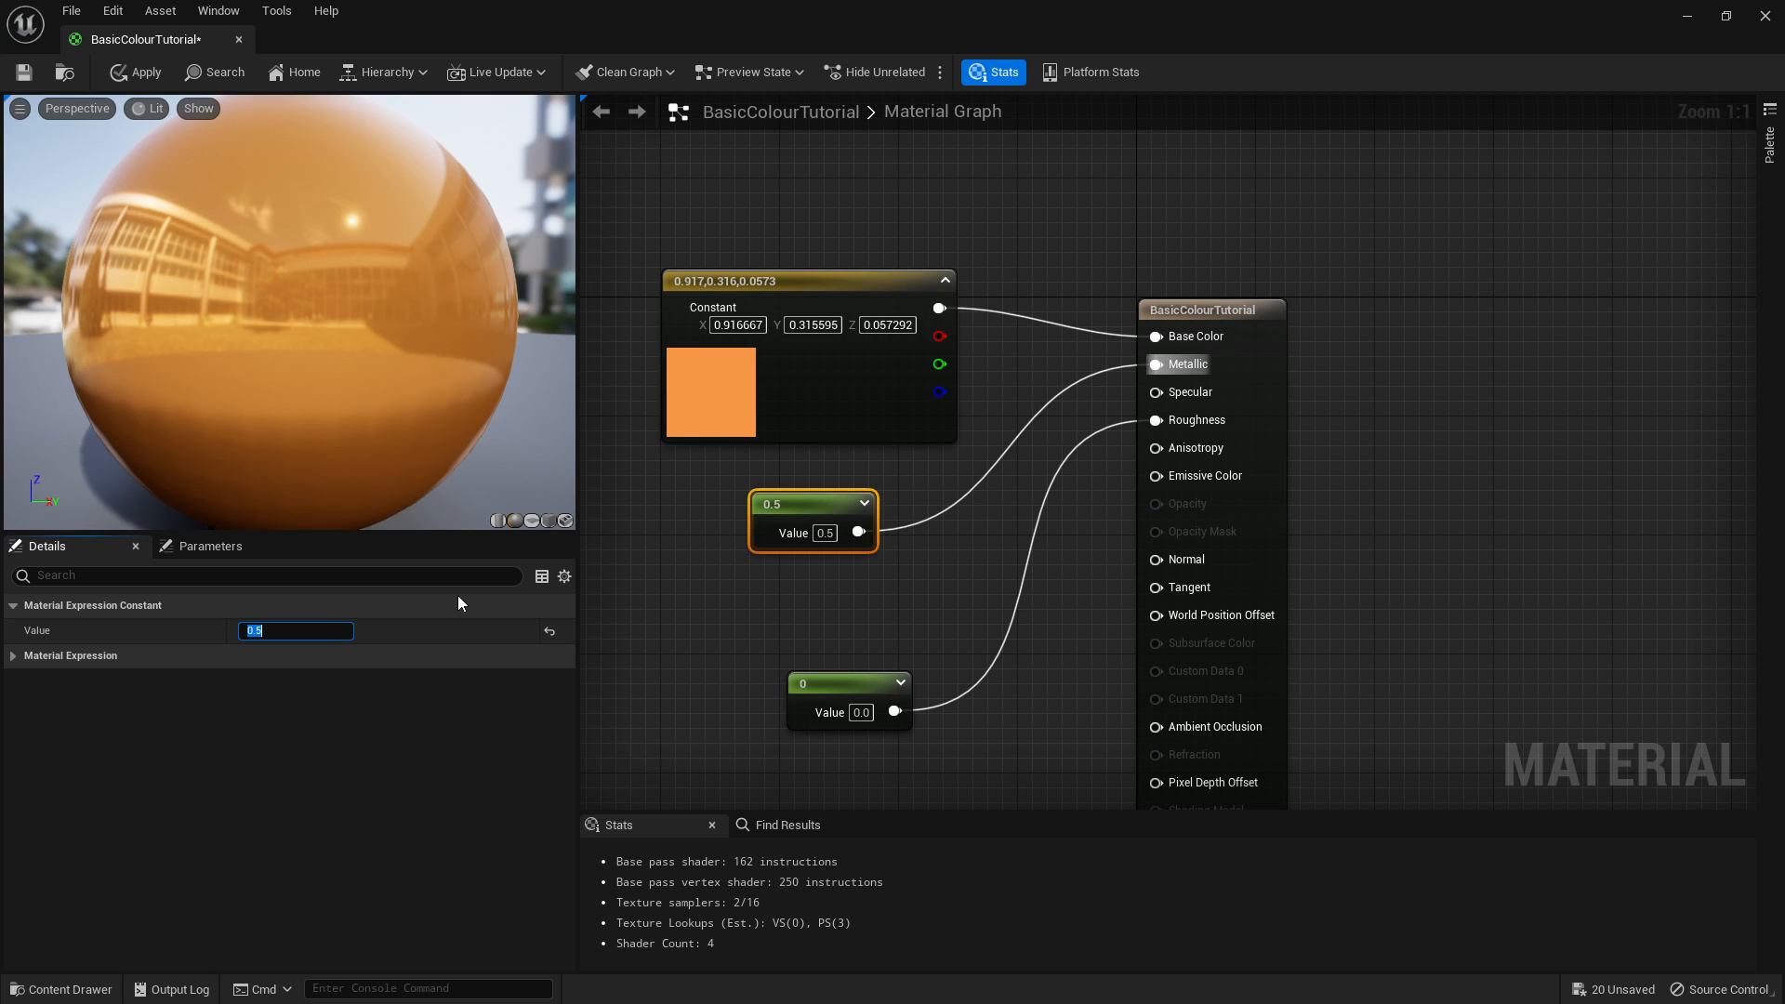
type("0.8")
key("Return")
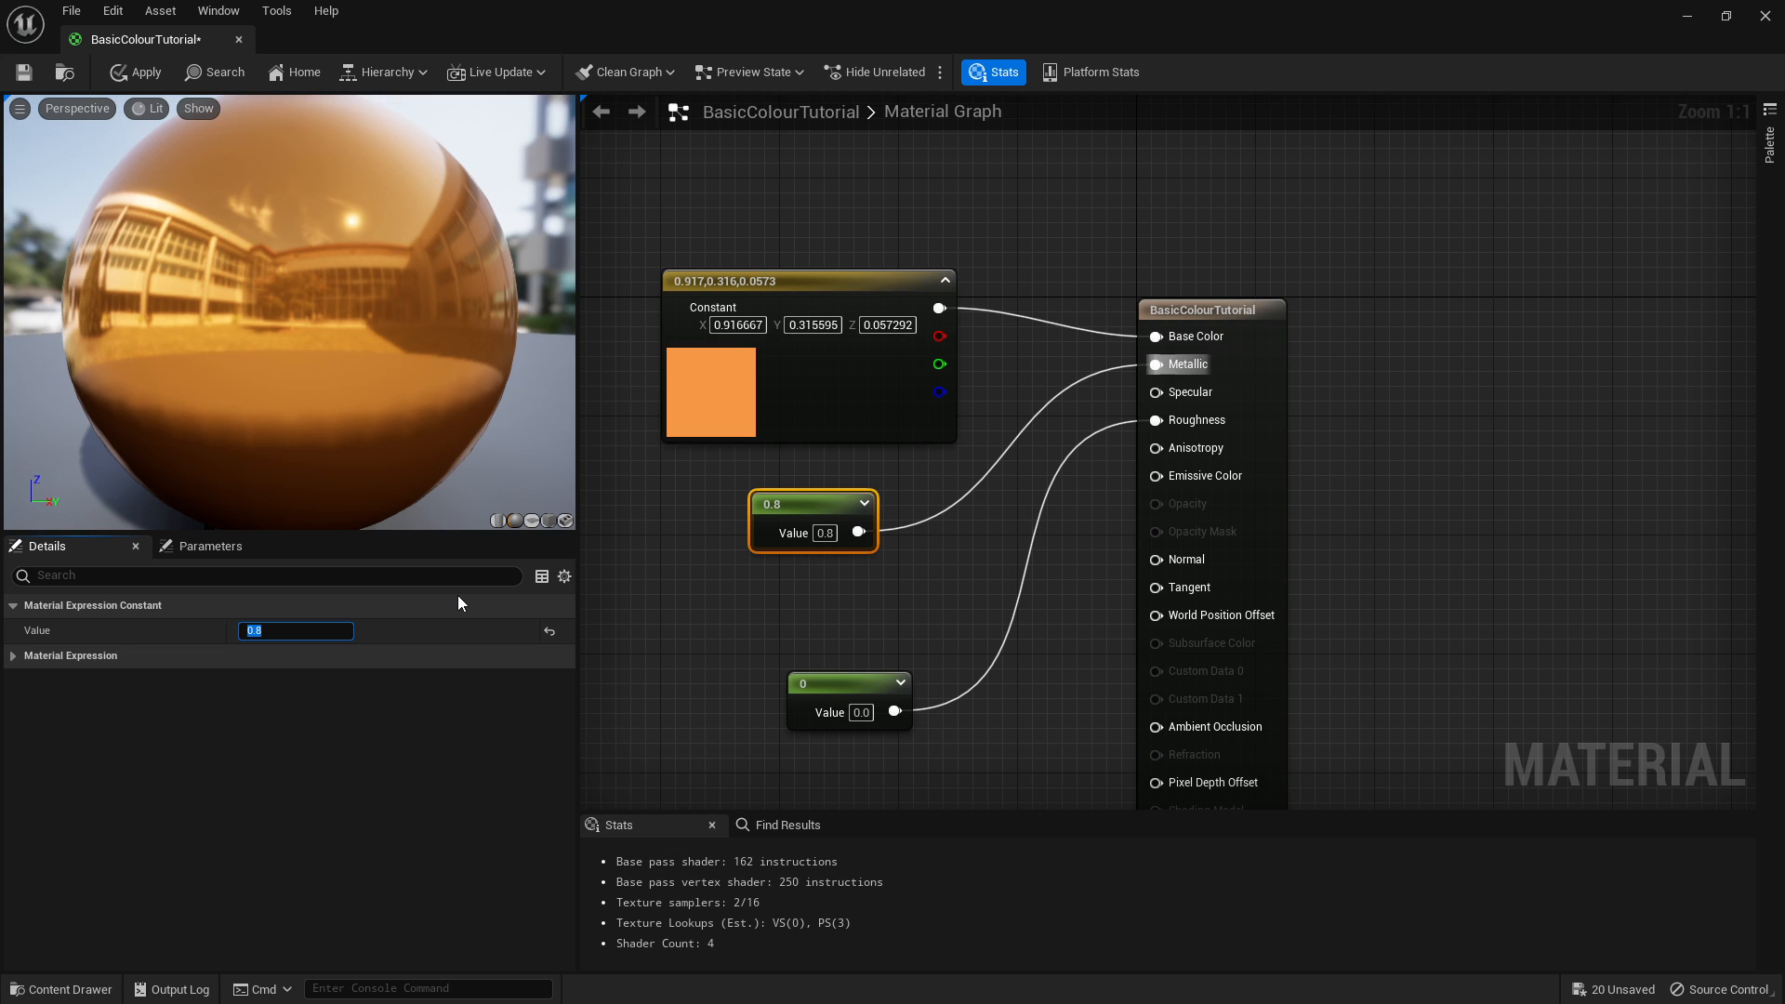
type("1")
key("Return")
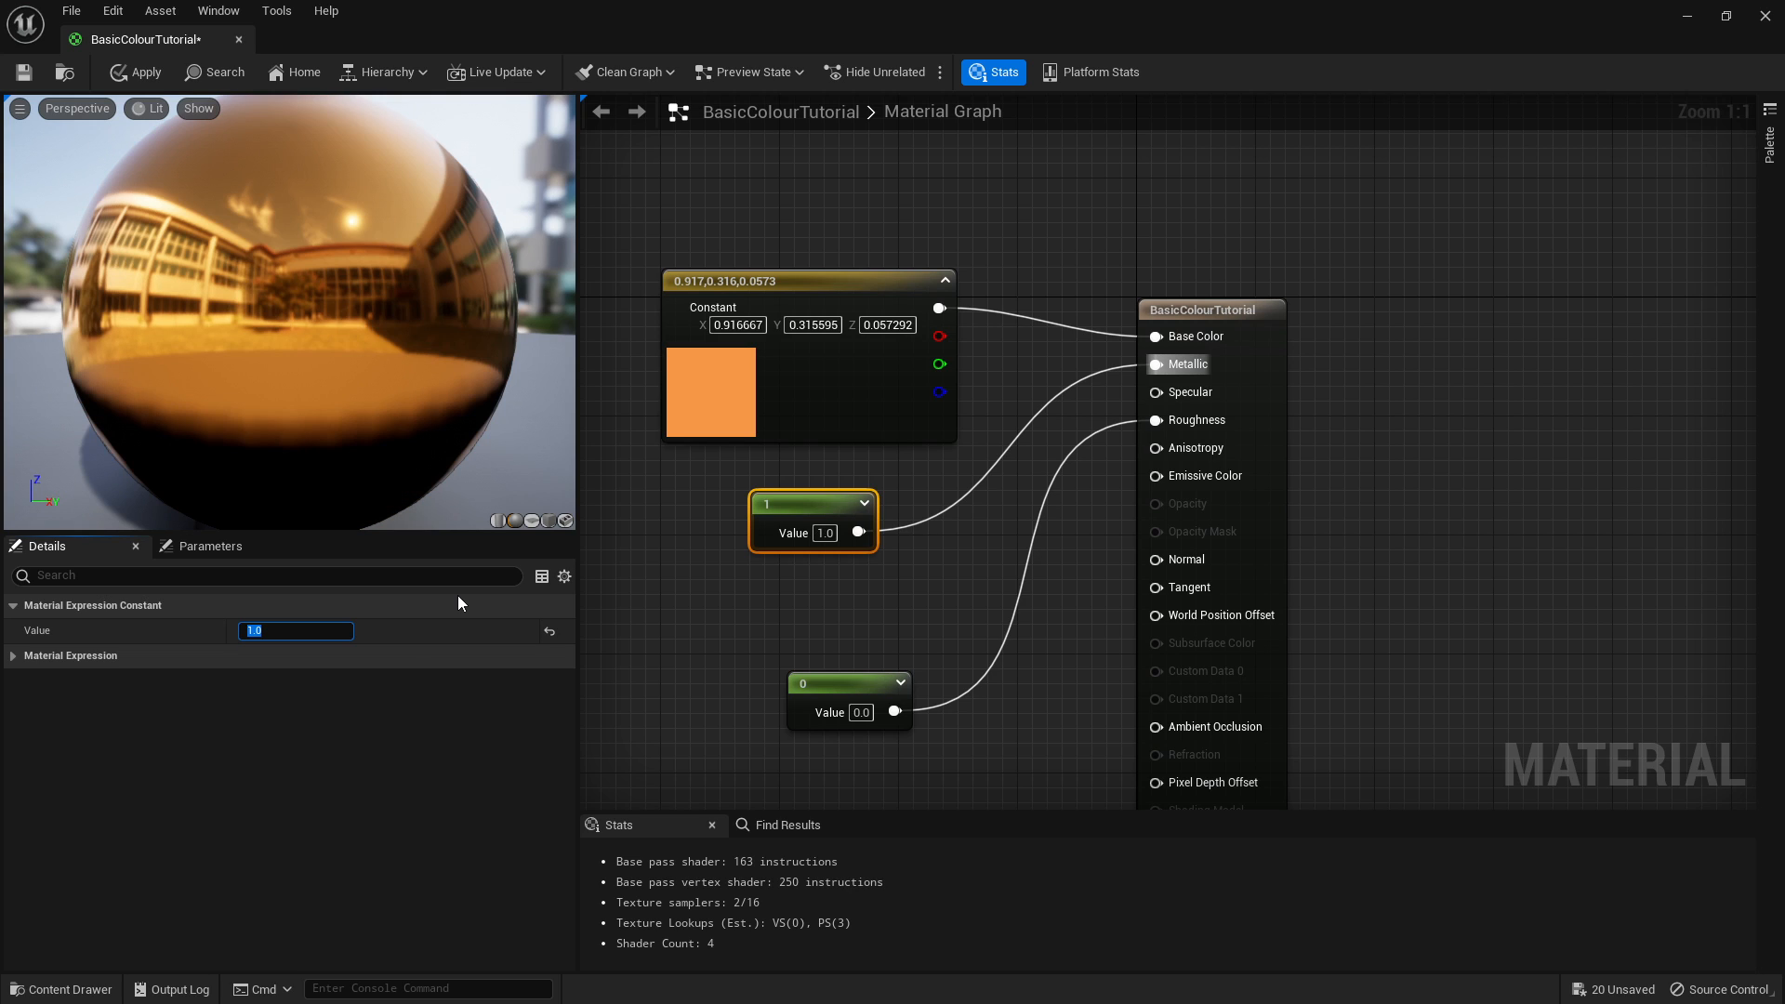
left_click(1024, 403)
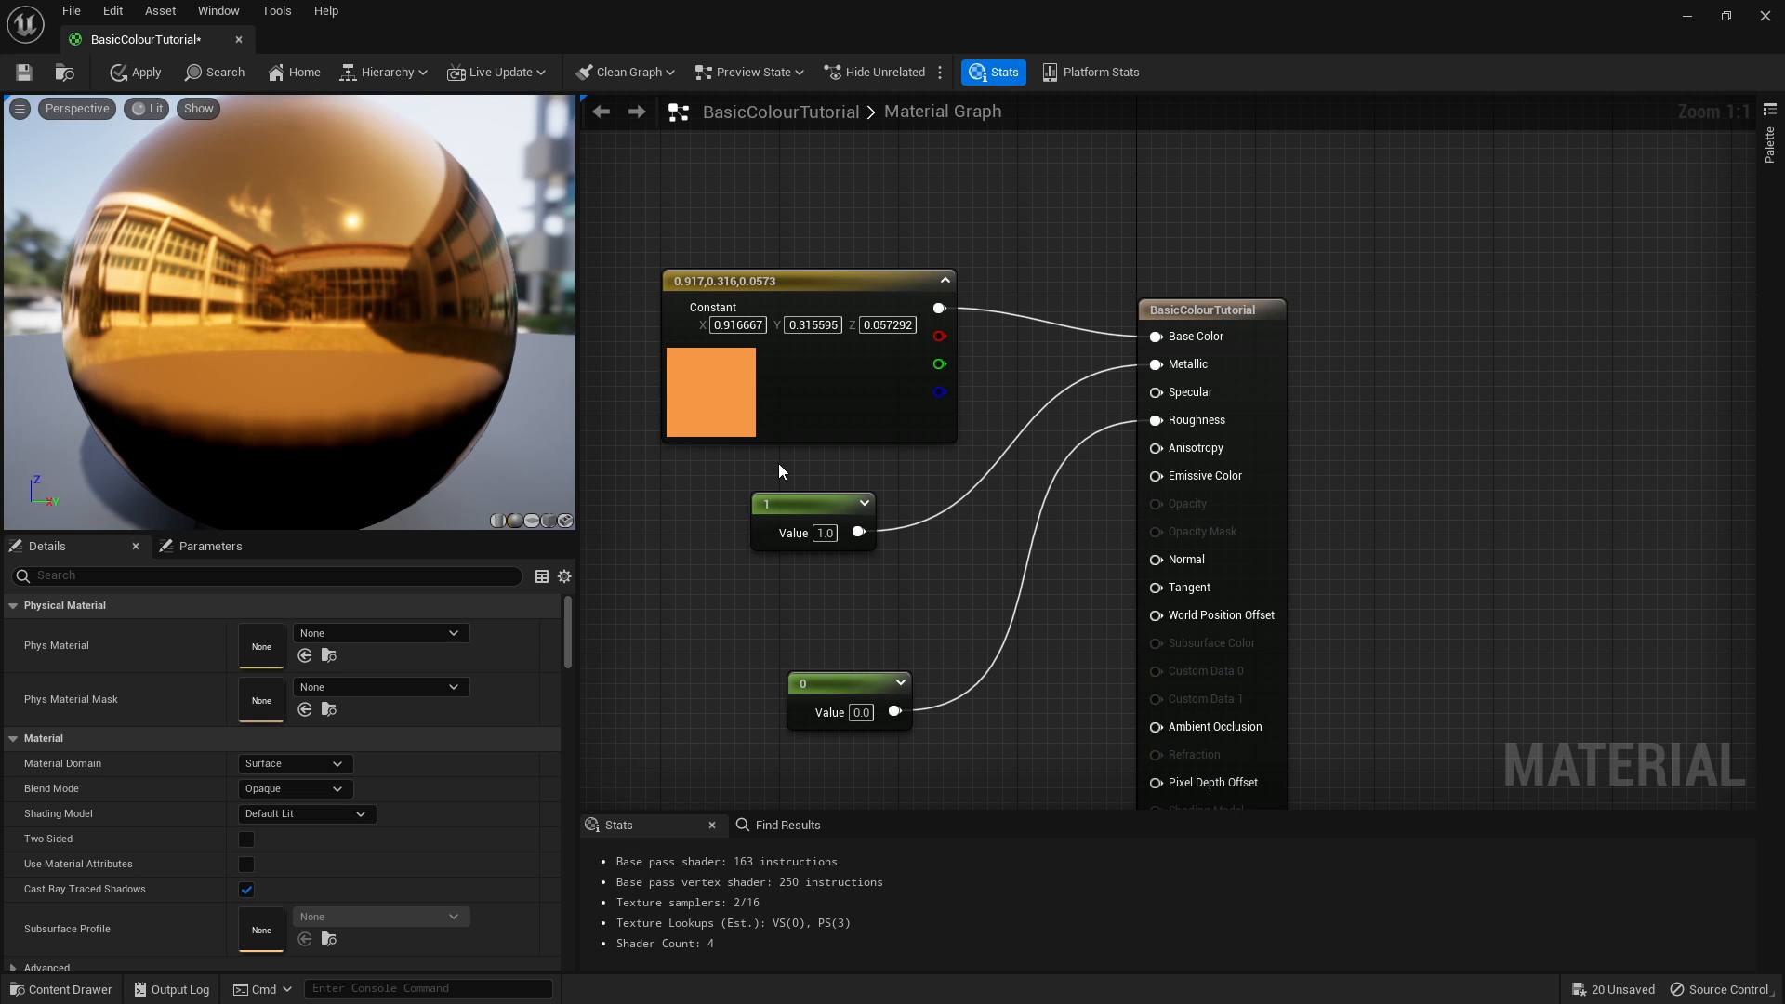
left_click_drag(695, 486, 937, 582)
left_click(941, 582)
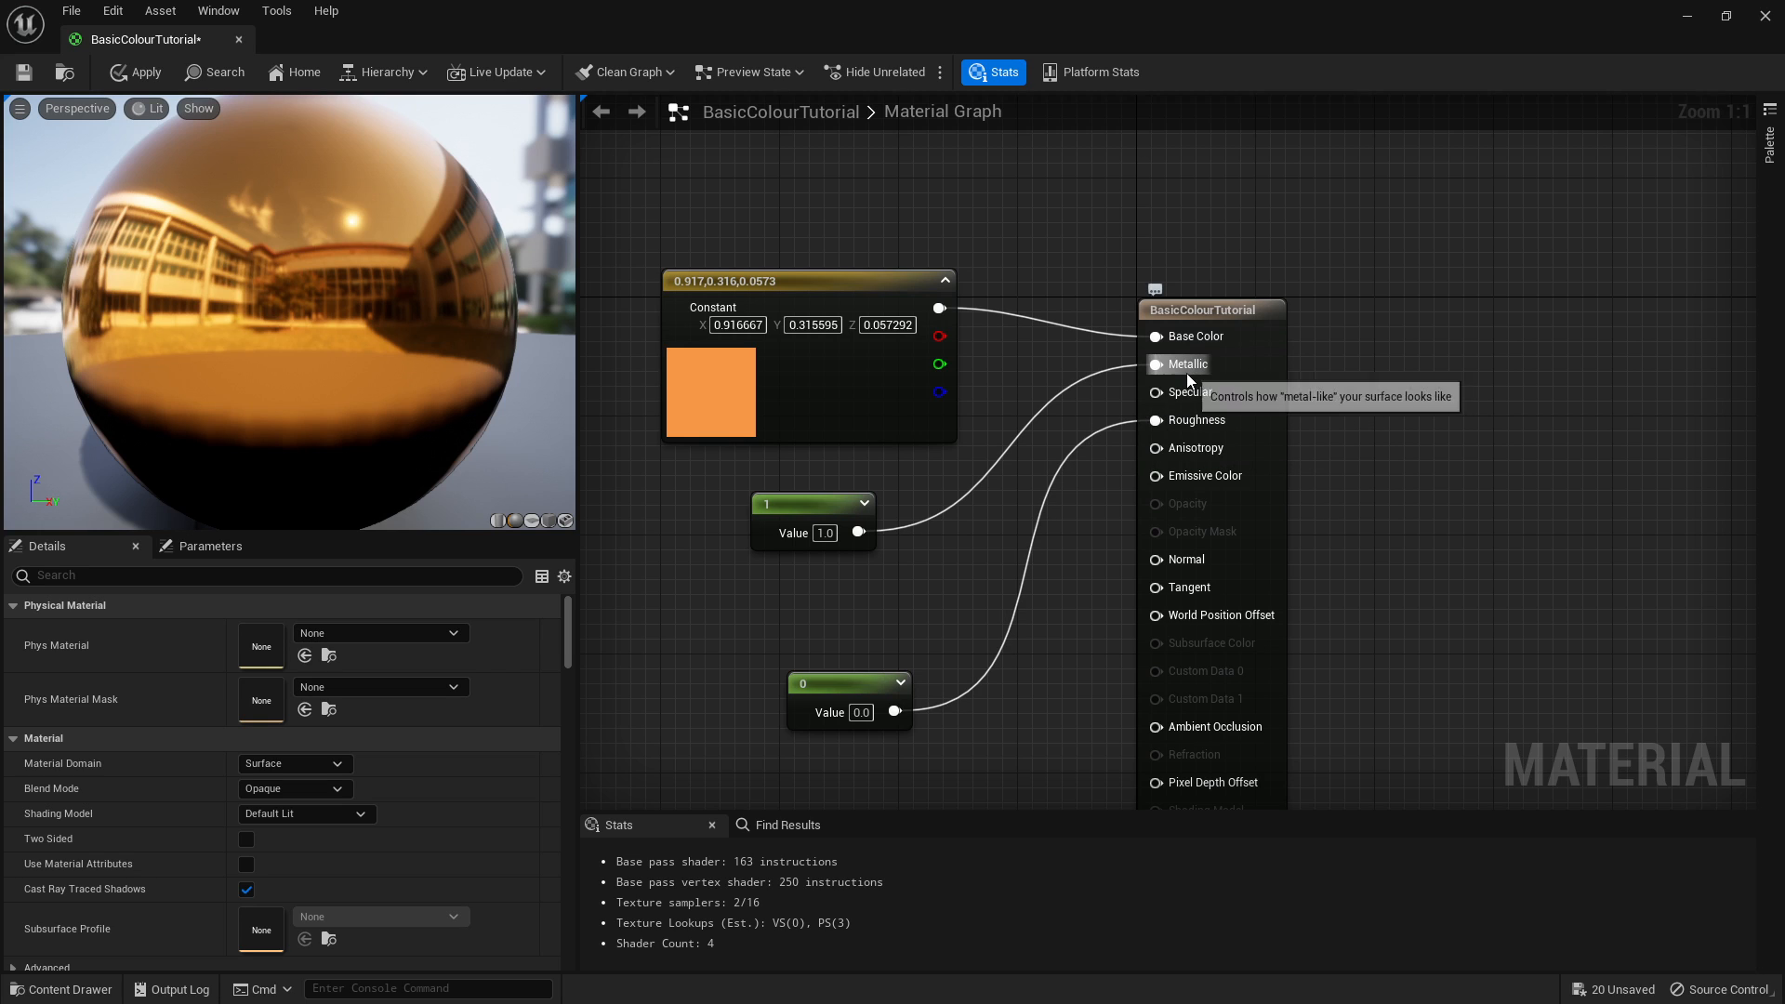
Try values of 1, 100 and -1 for the Constant feeding Roughness, comparing the preview sphere.
left_click(841, 677)
left_click(307, 630)
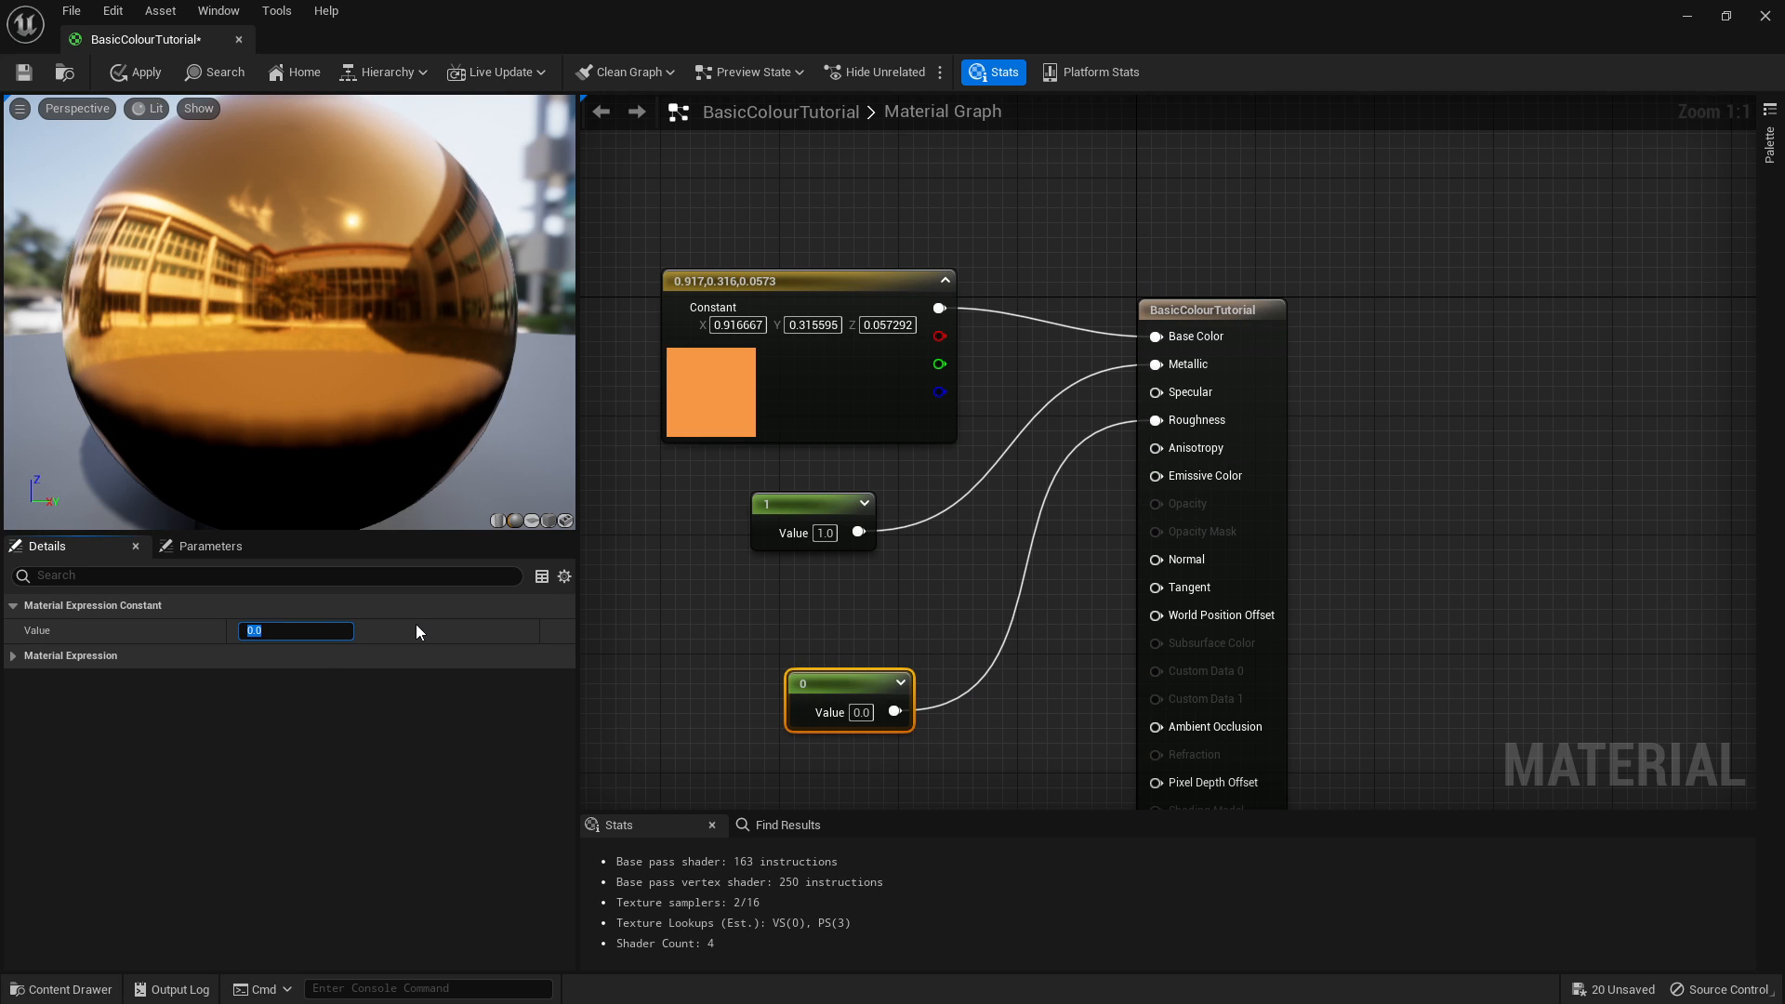
type("1")
key("Return")
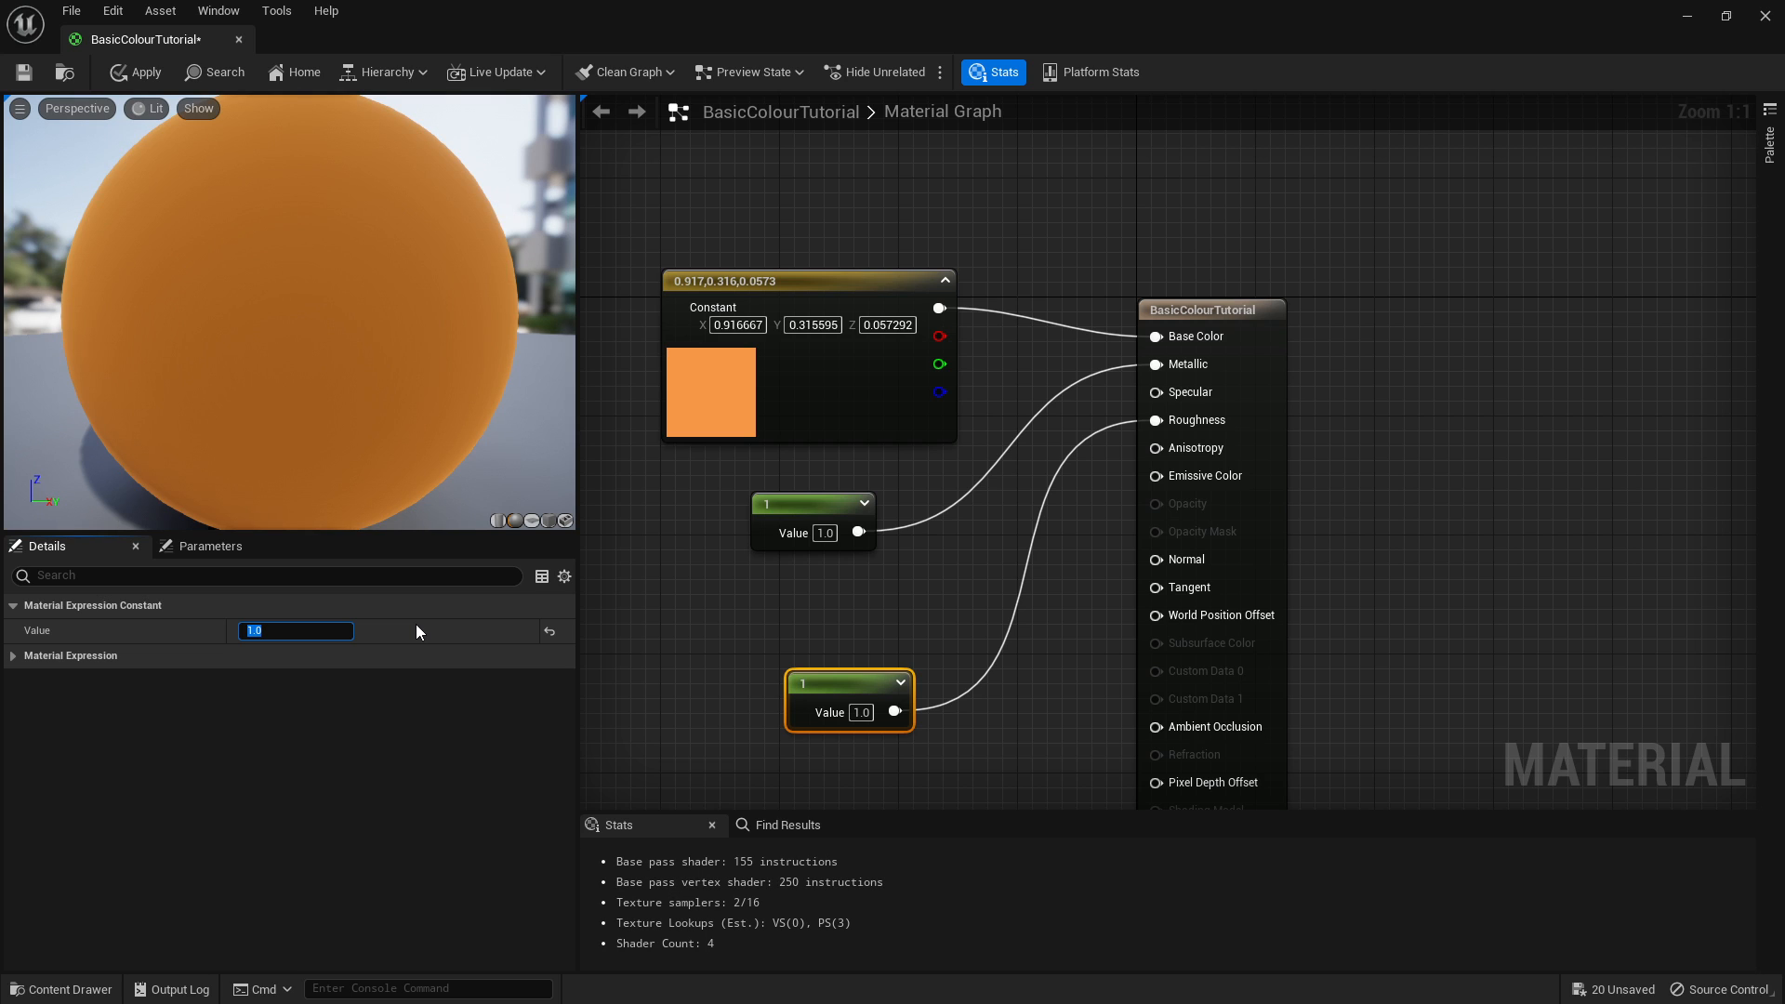
left_click_drag(20, 272, 163, 277)
left_click(276, 627)
type("100")
key("Return")
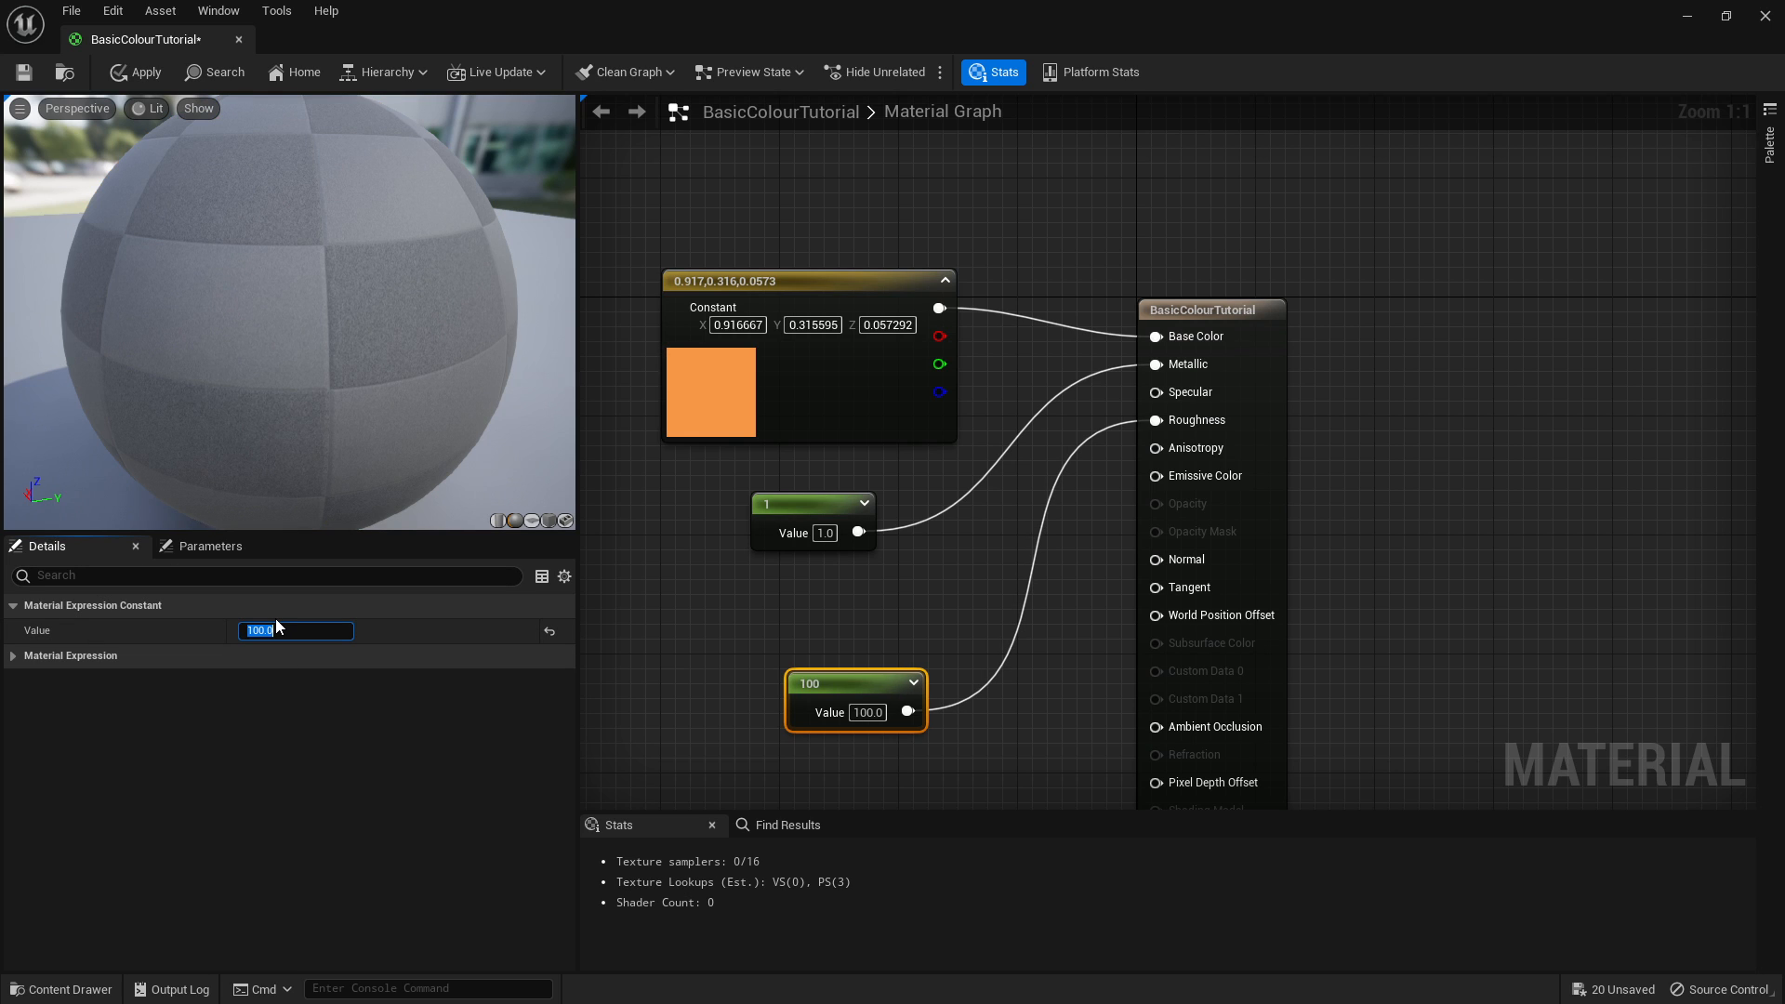
type("-1")
key("Return")
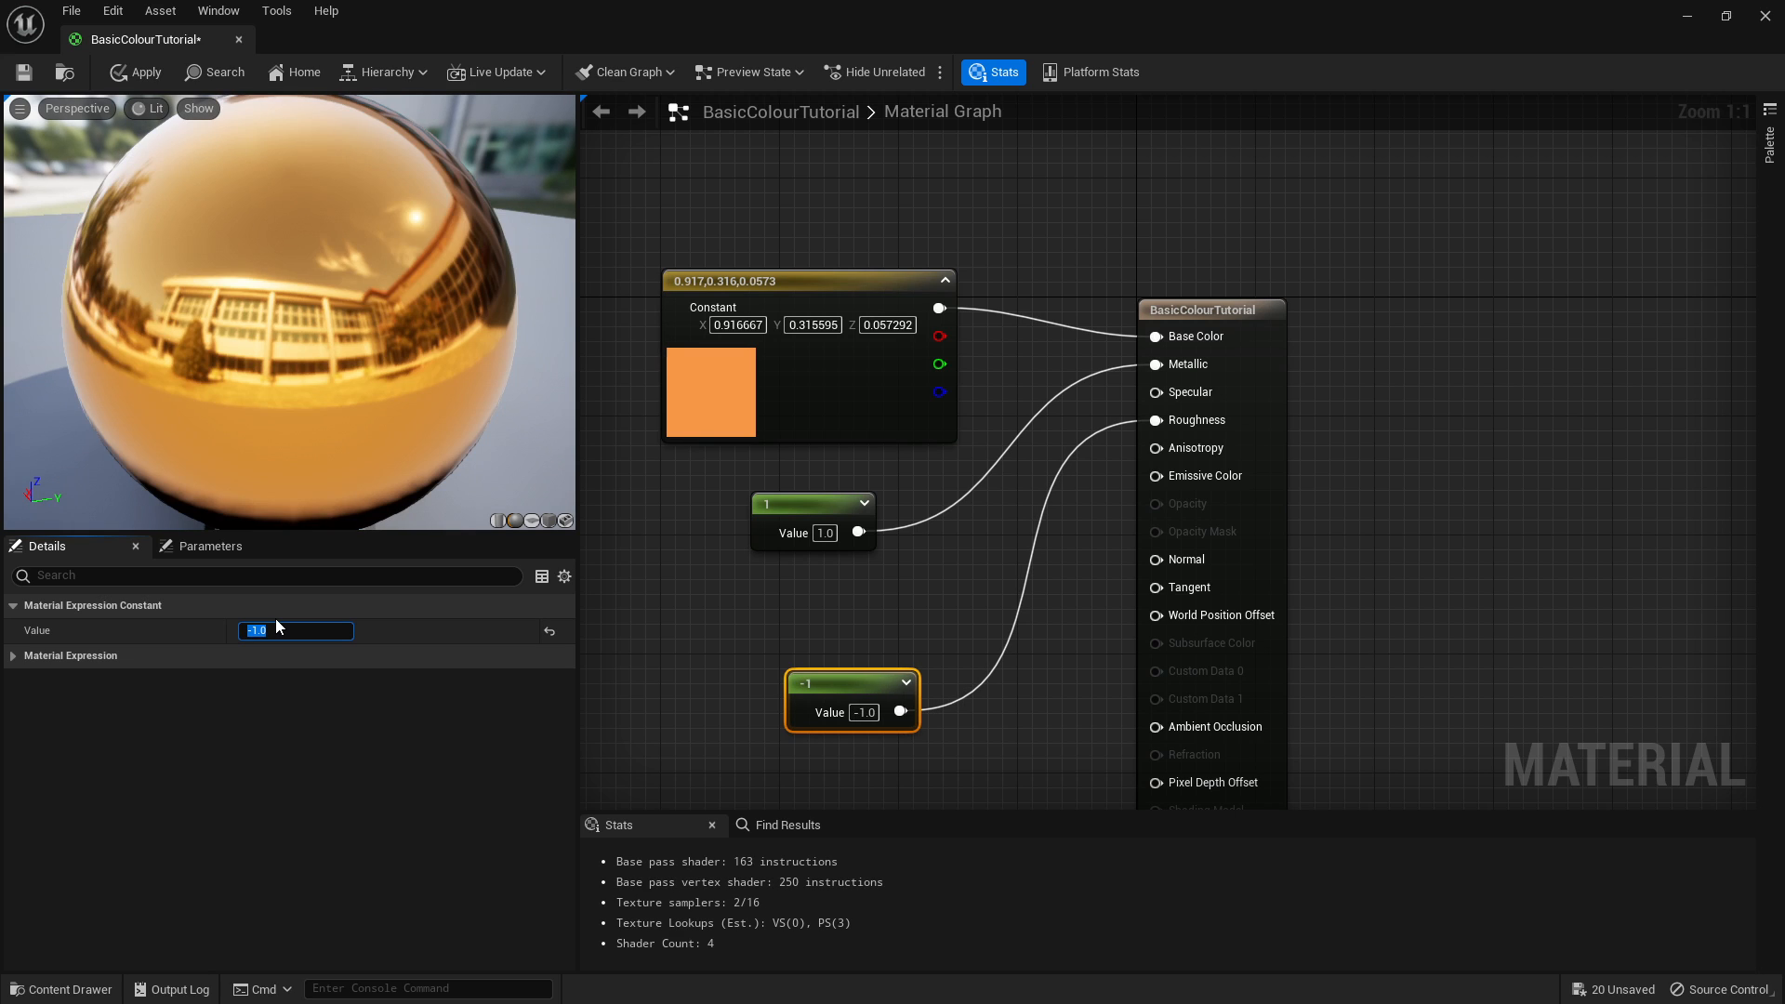
Try 0.1 for the Roughness constant and settle on 0.2.
type(".1")
key("Return")
type("0.2")
key("Return")
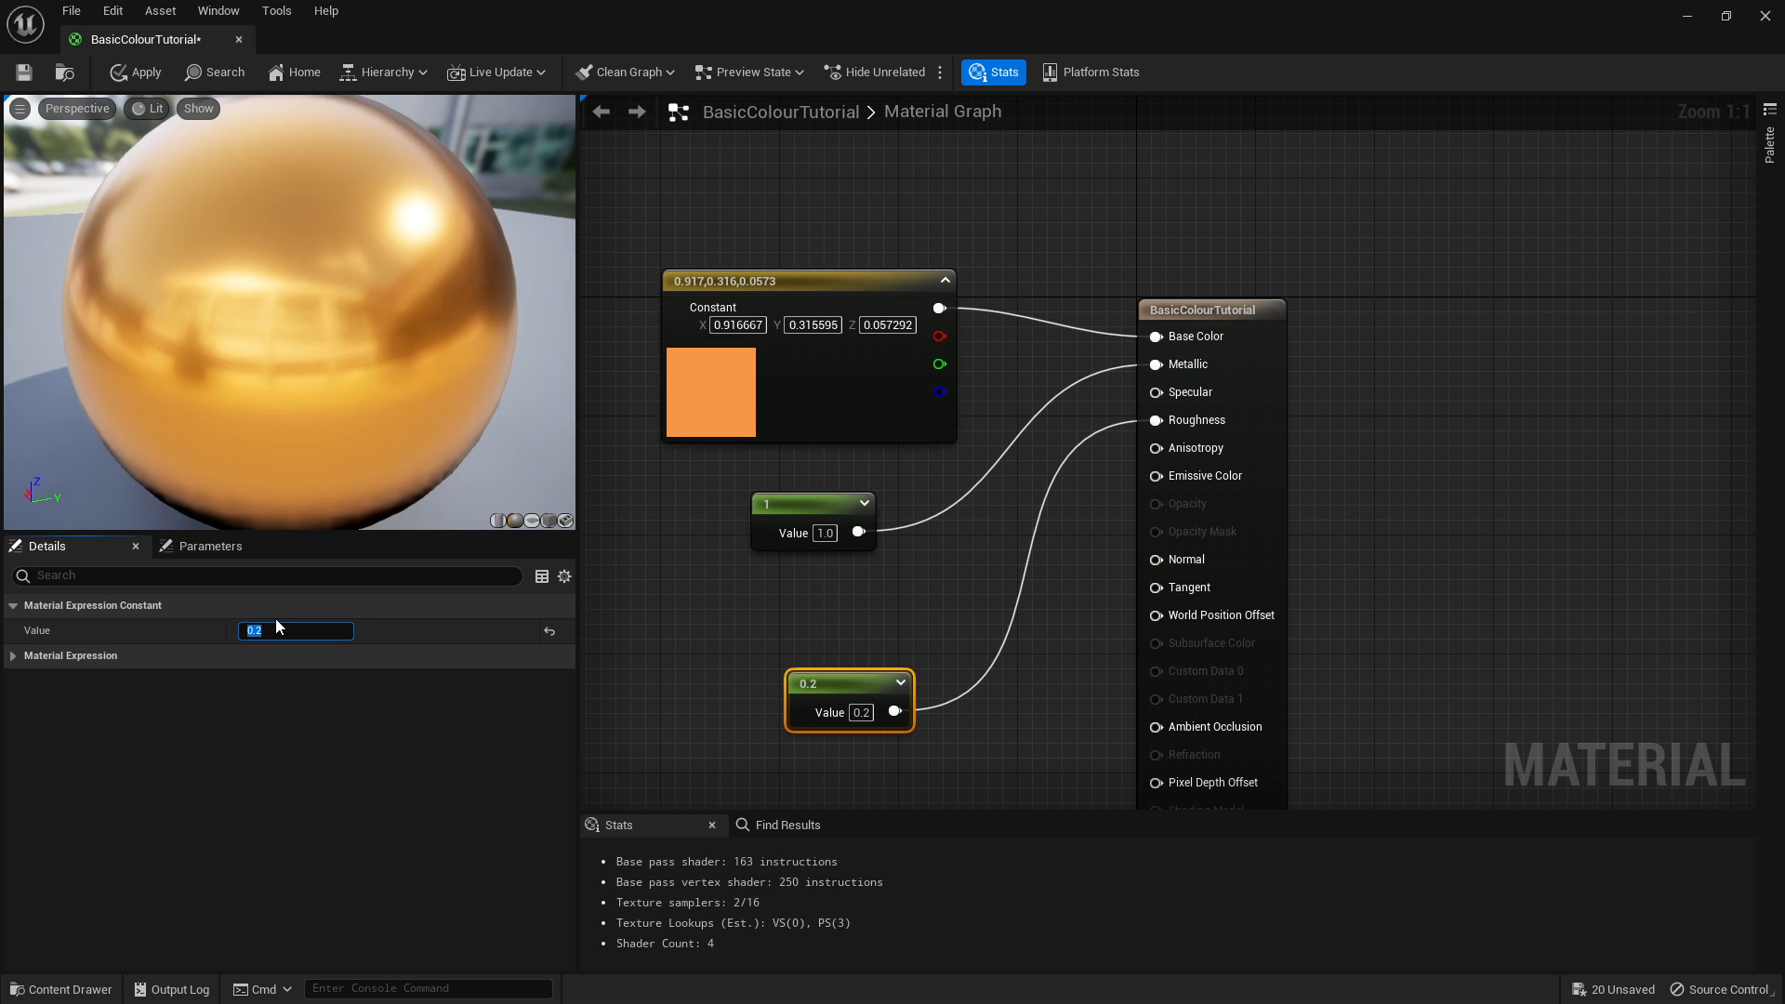
Change the Base Color constant to magenta, about R 0.917, G 0, B 0.64.
left_click(695, 302)
left_click(310, 637)
left_click_drag(526, 717, 508, 597)
left_click(563, 974)
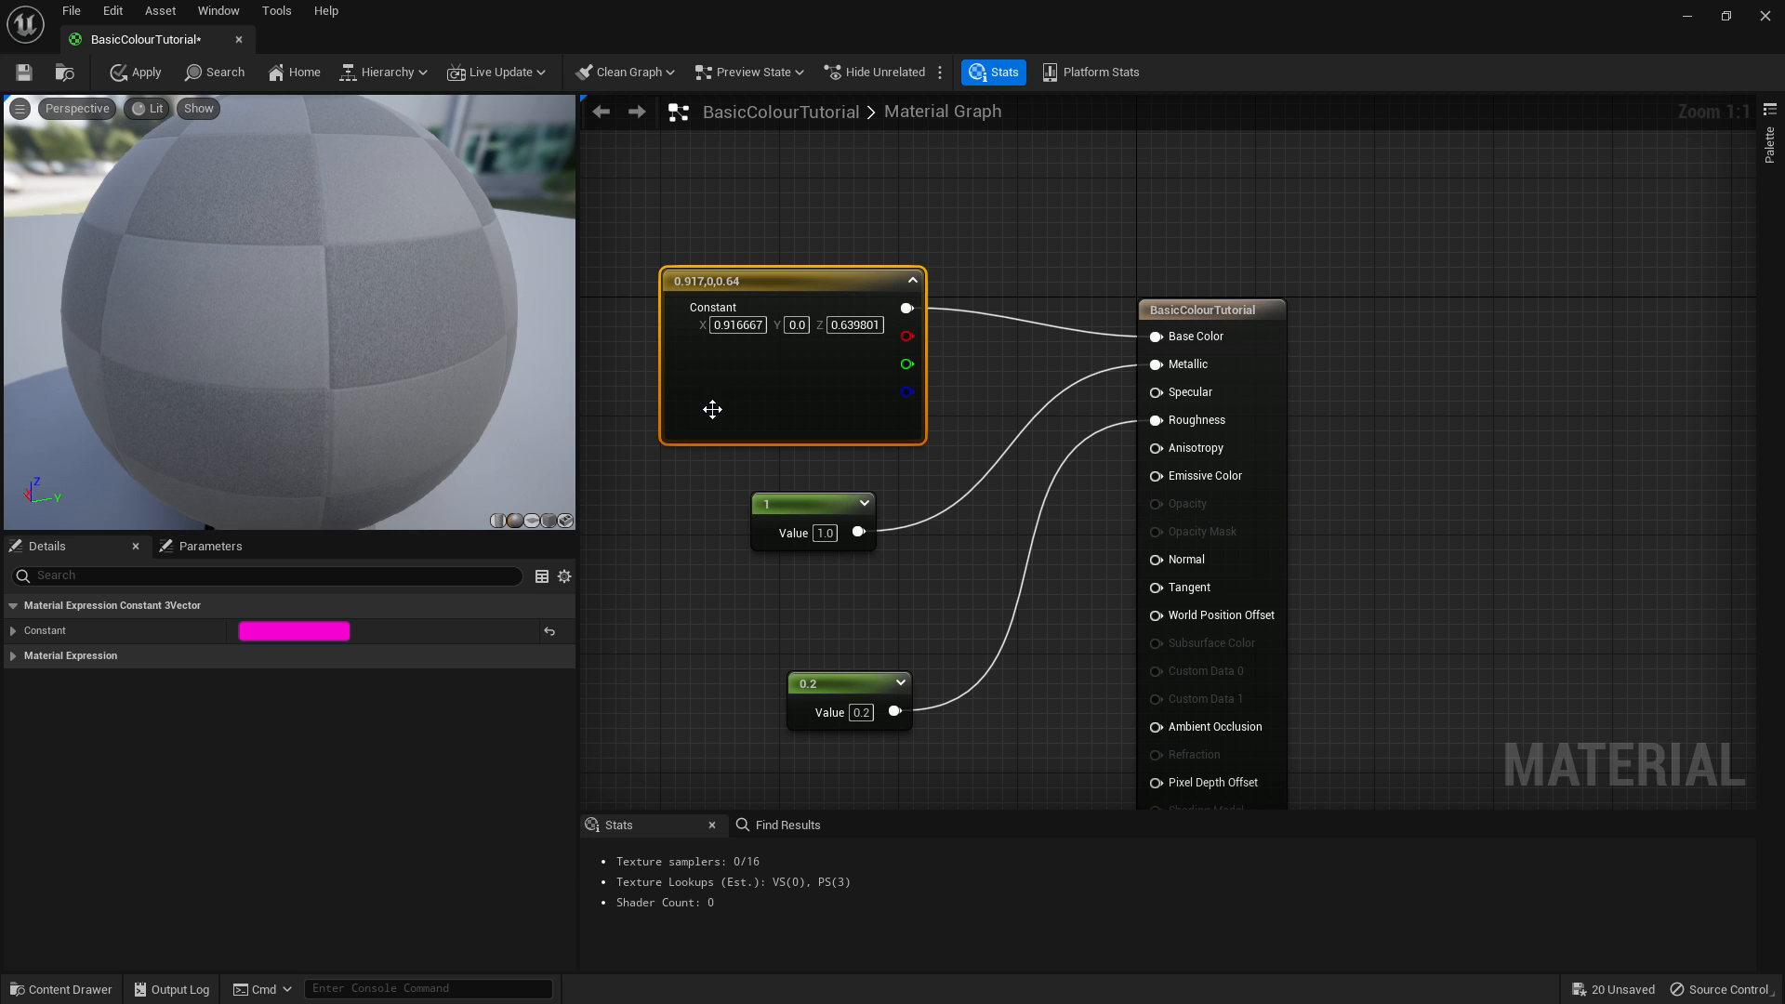
Check the preview sphere, apply the material changes and close the material editor.
mouse_move(363, 359)
left_mouse_down()
mouse_move(386, 342)
mouse_move(362, 359)
left_mouse_up()
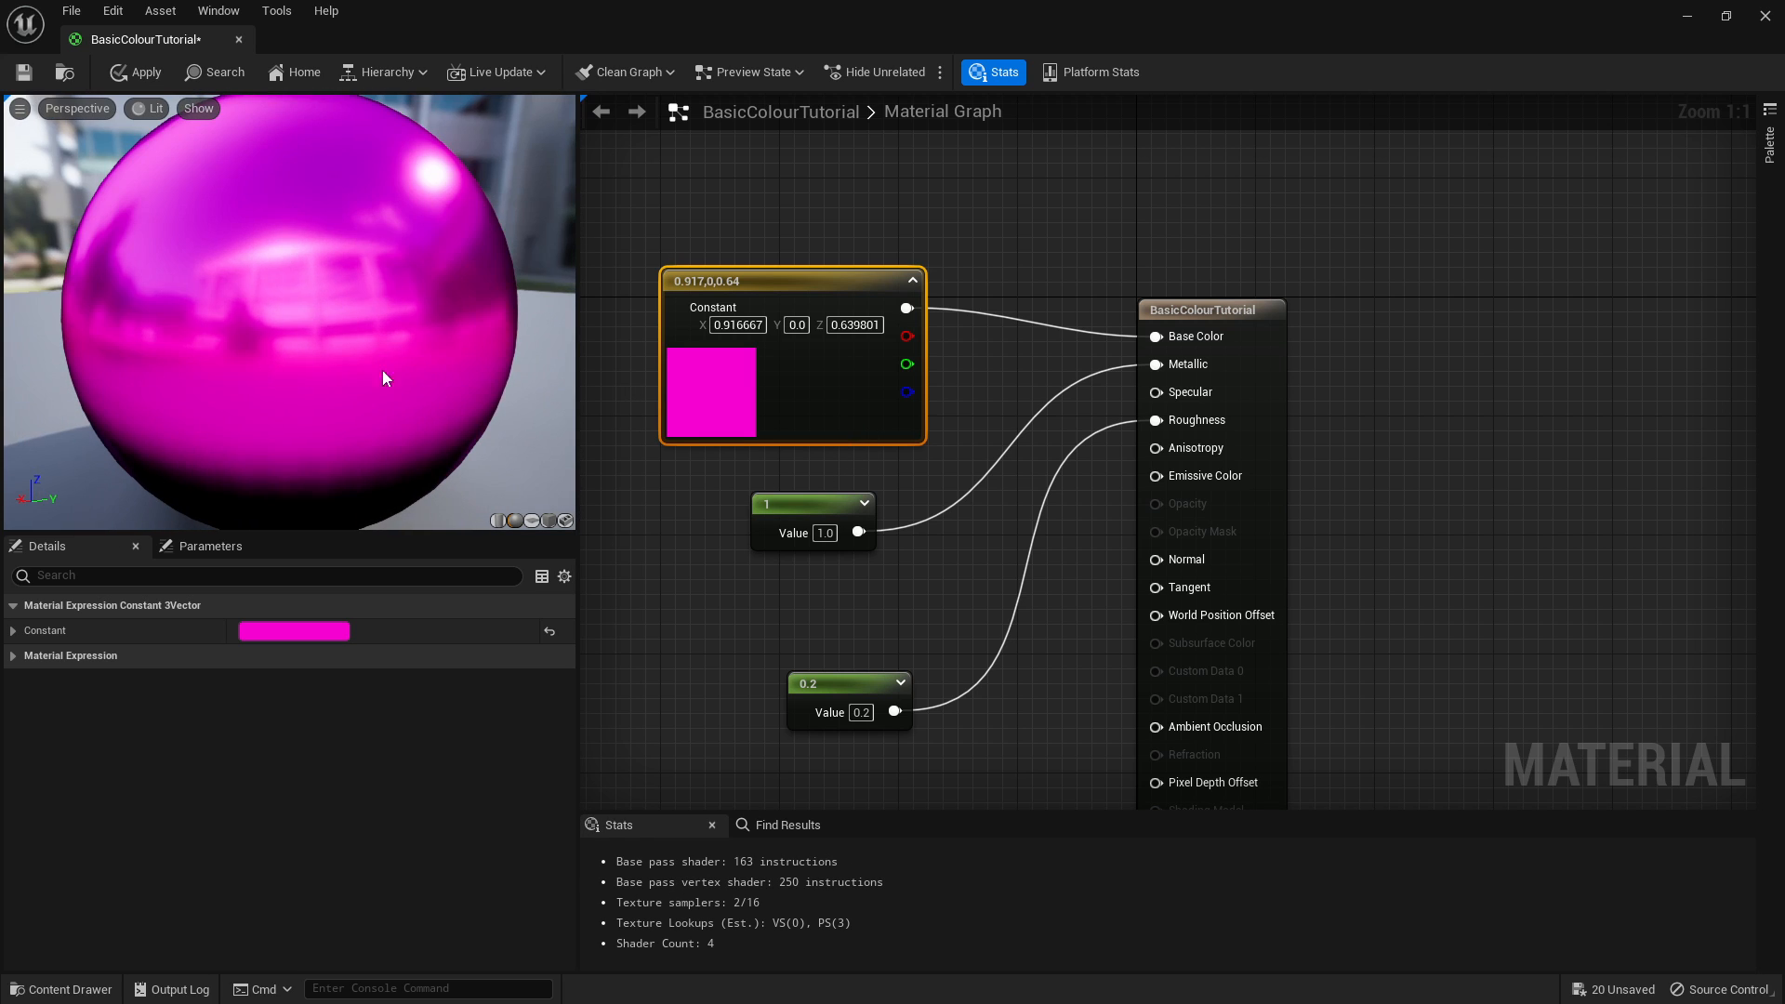
left_click(139, 76)
left_click(1766, 15)
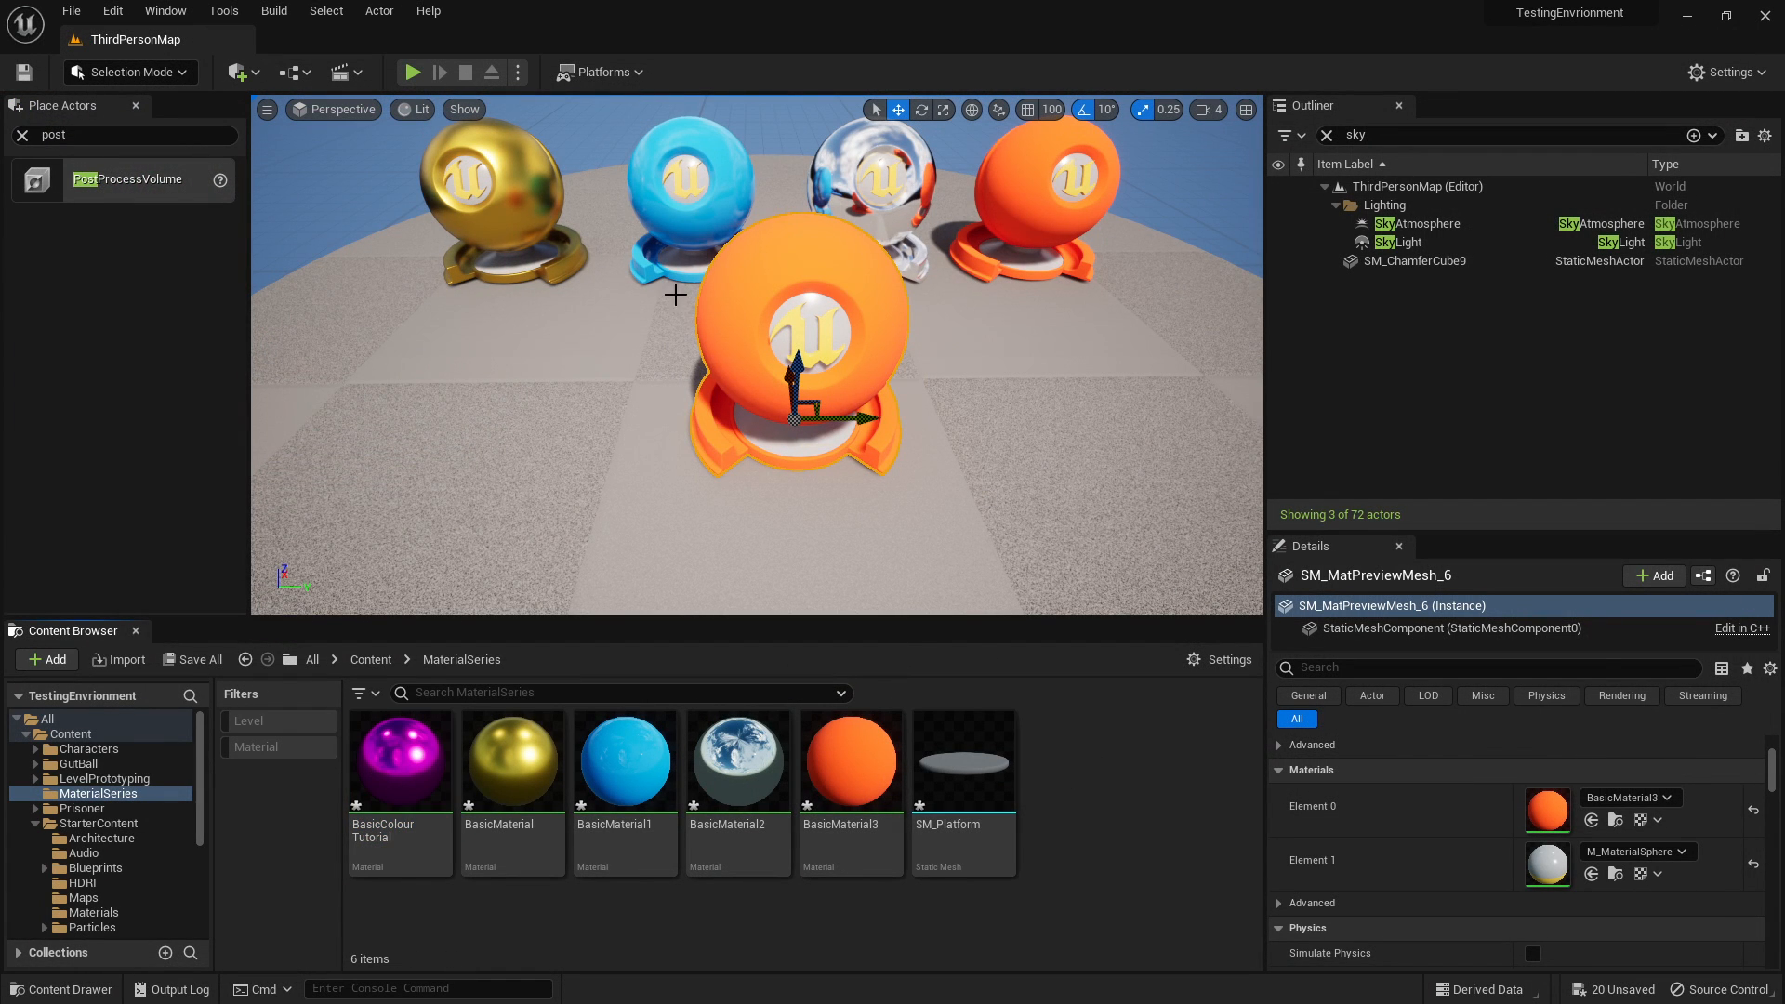
Try applying the BasicColourTutorial material to the front preview mesh in the viewport, and undo the assignment.
scroll(1524, 828, "up", 3)
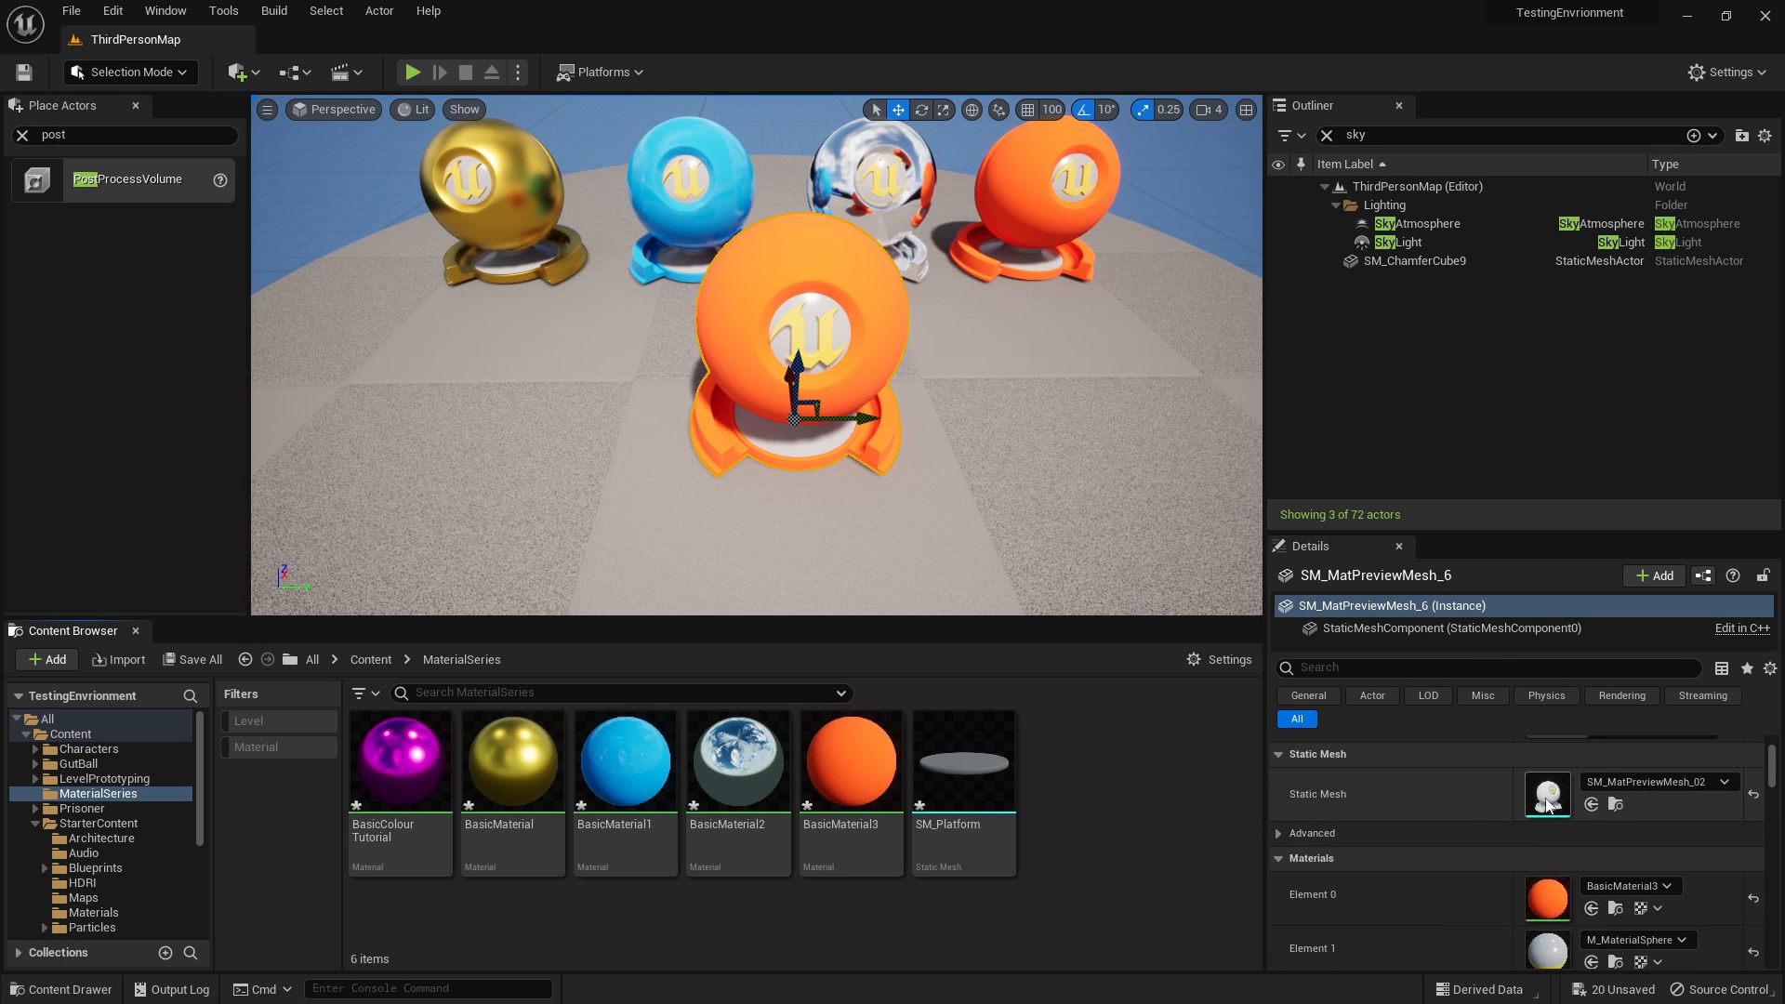
scroll(1548, 795, "down", 1)
key("f")
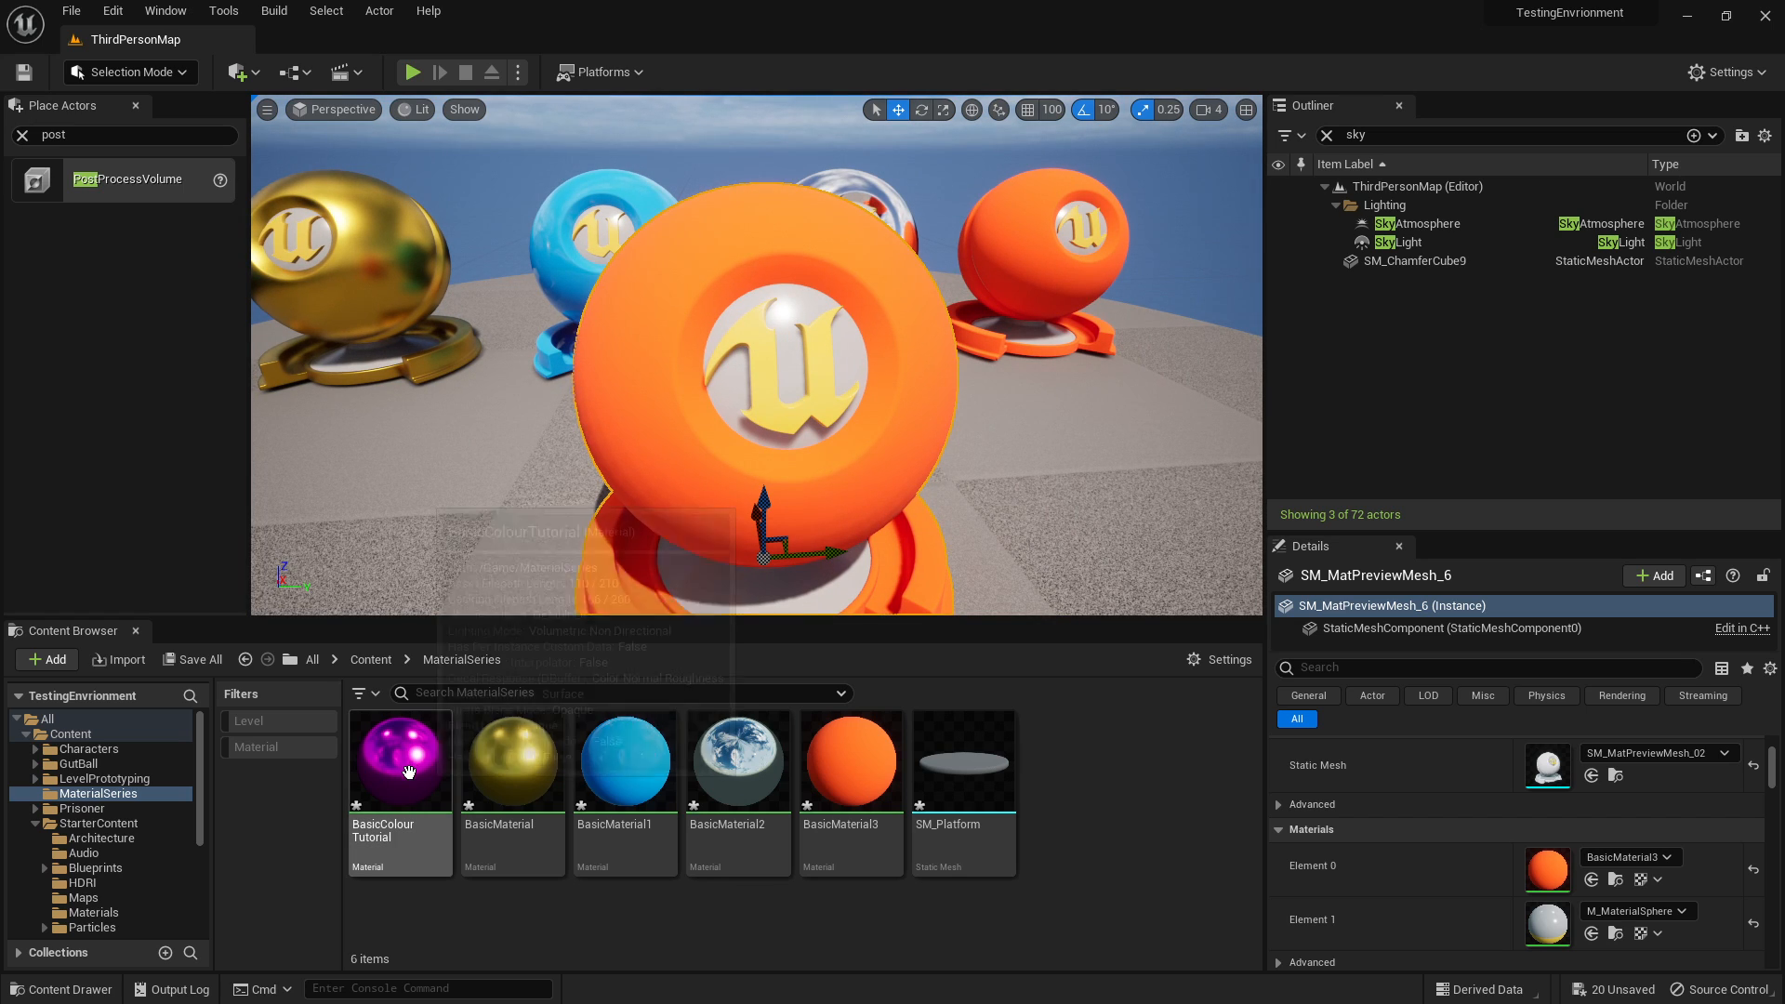
left_click_drag(400, 762, 650, 303)
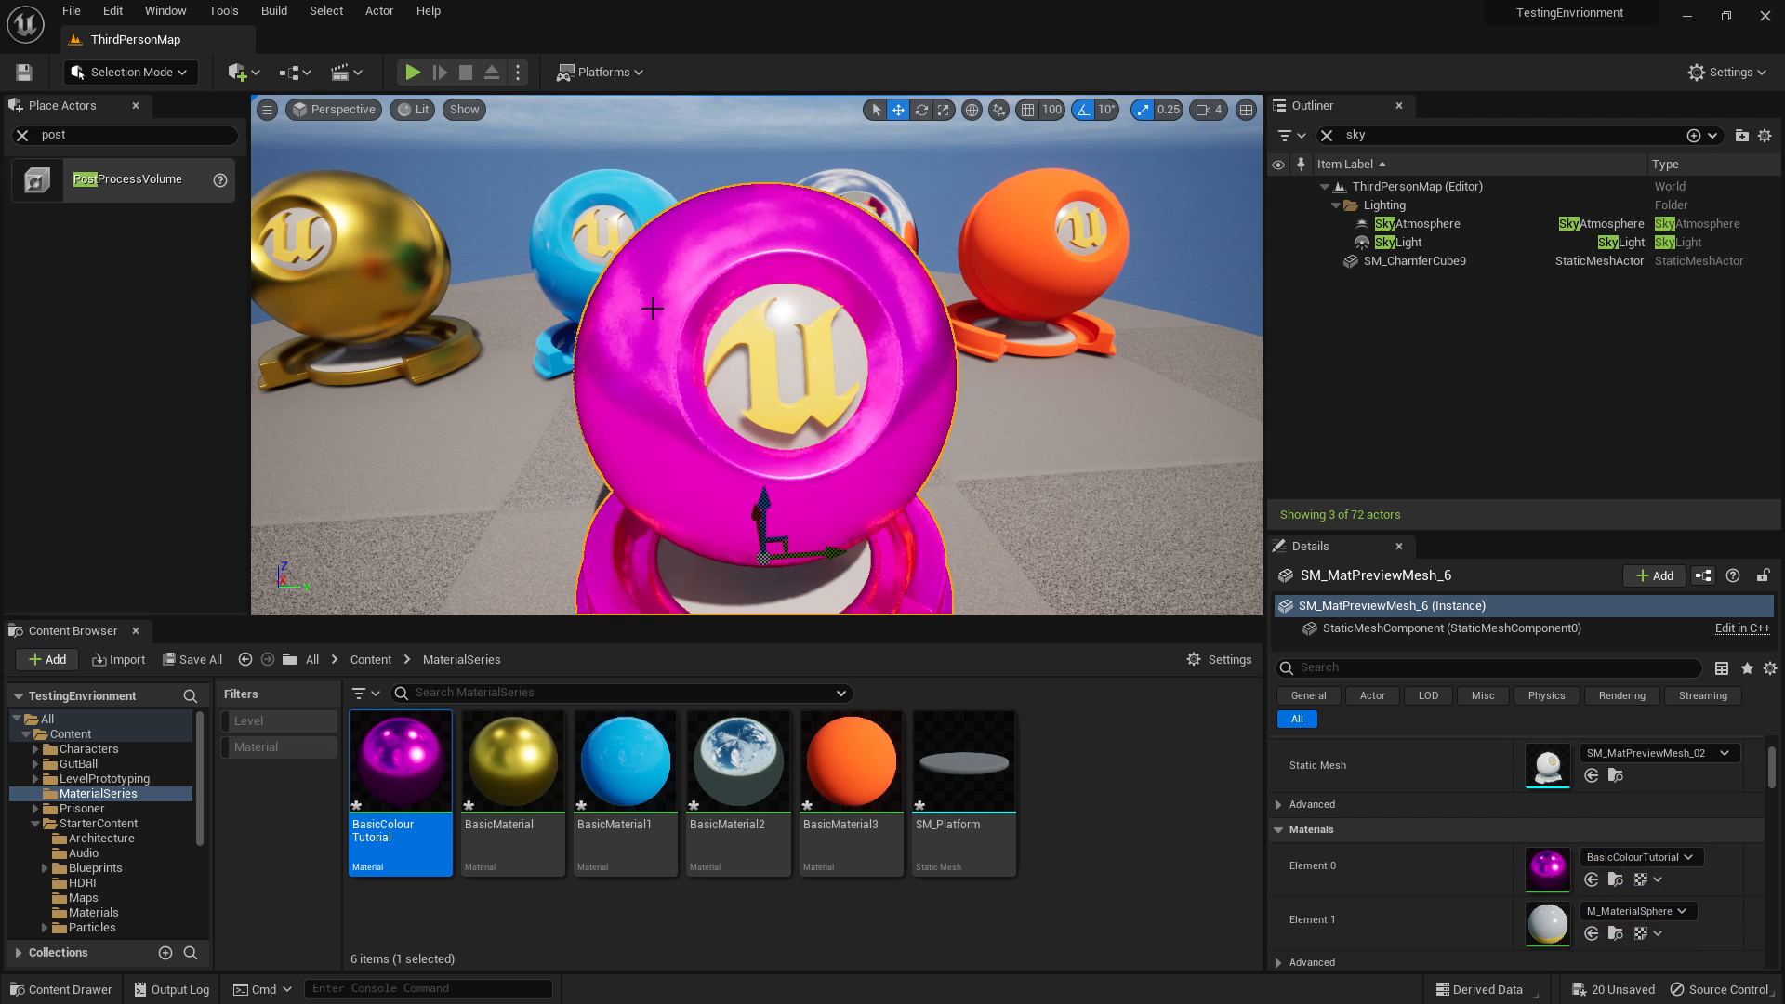
left_click_drag(399, 758, 789, 234)
key("ctrl+z")
key("ctrl+z")
key("ctrl+z")
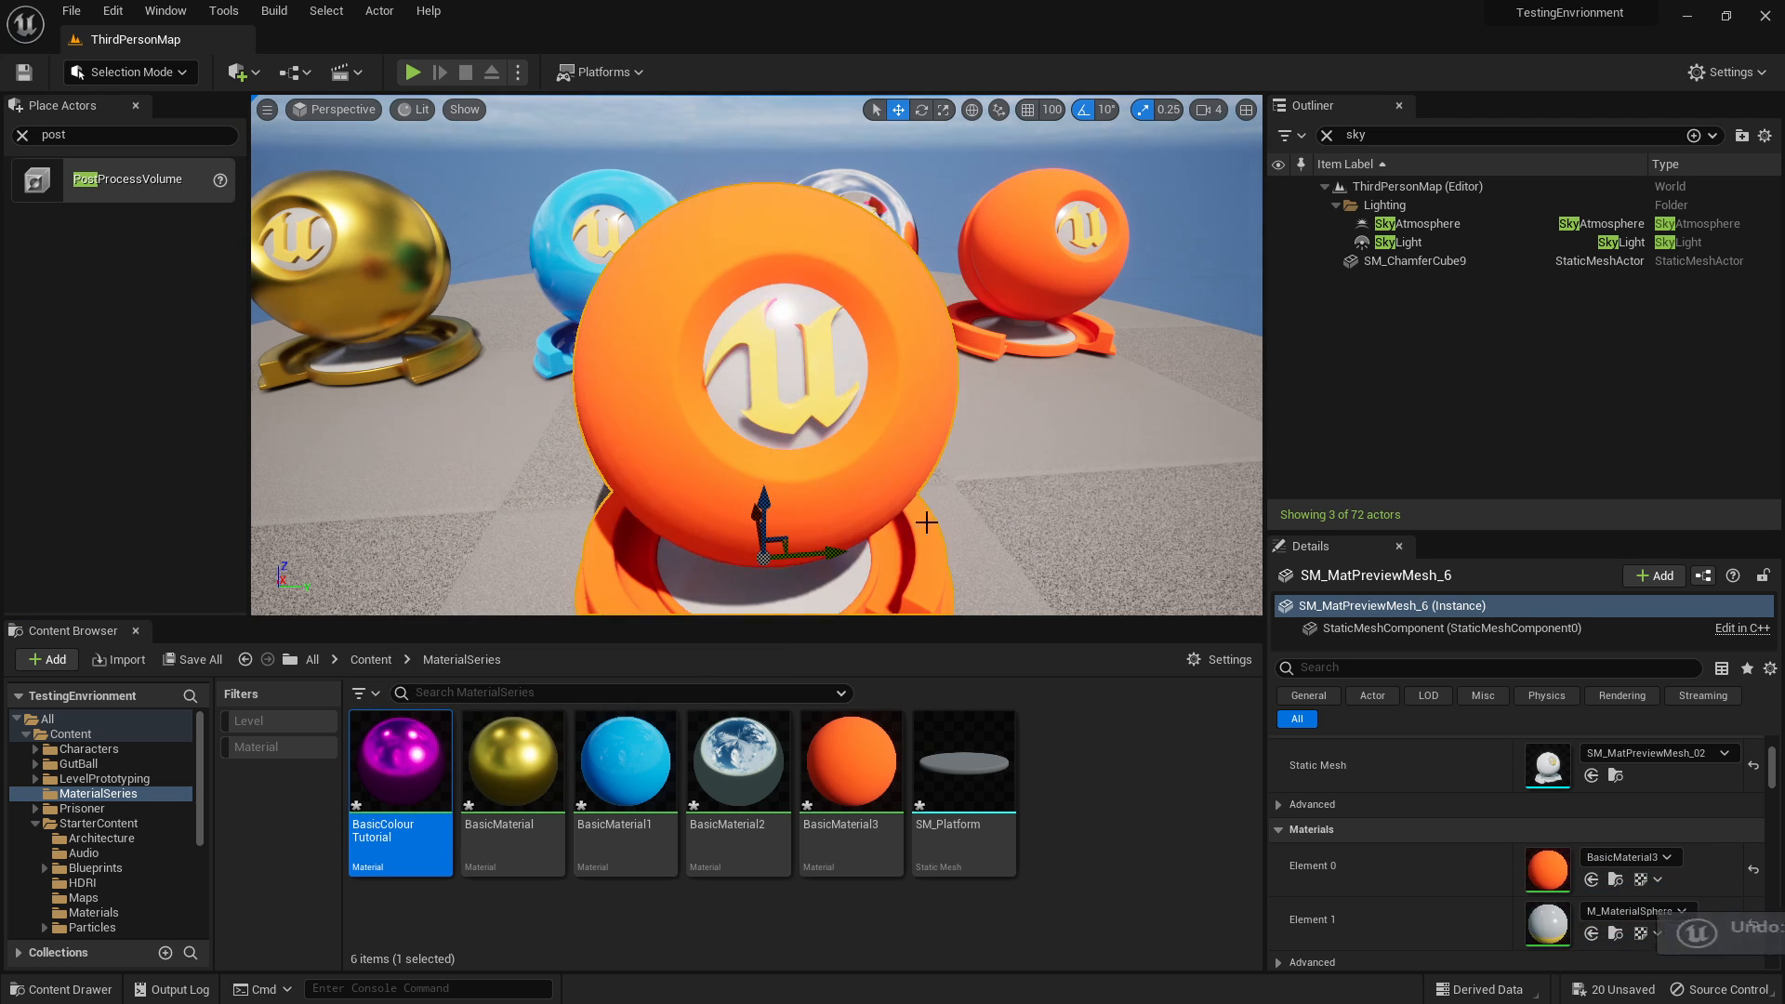
Try assigning BasicColourTutorial to Element 0 and Element 1 of the front preview mesh instance, and undo both assignments.
left_click(706, 502)
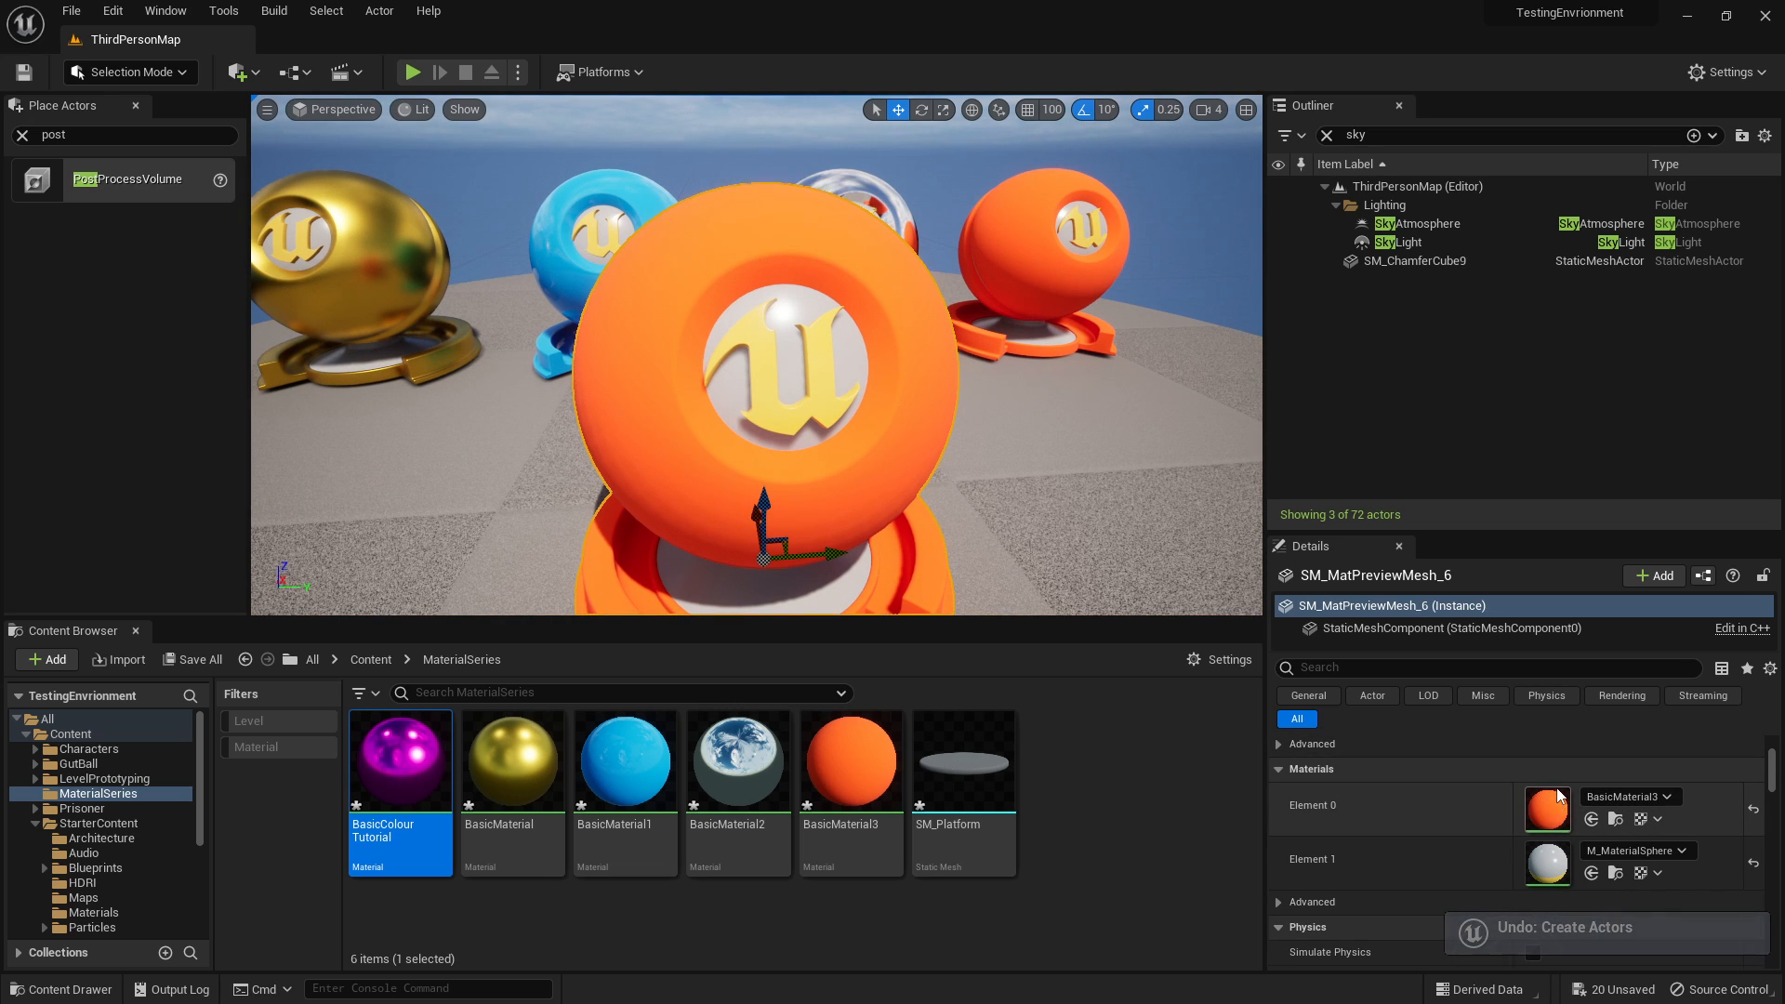
left_click_drag(409, 781, 1599, 807)
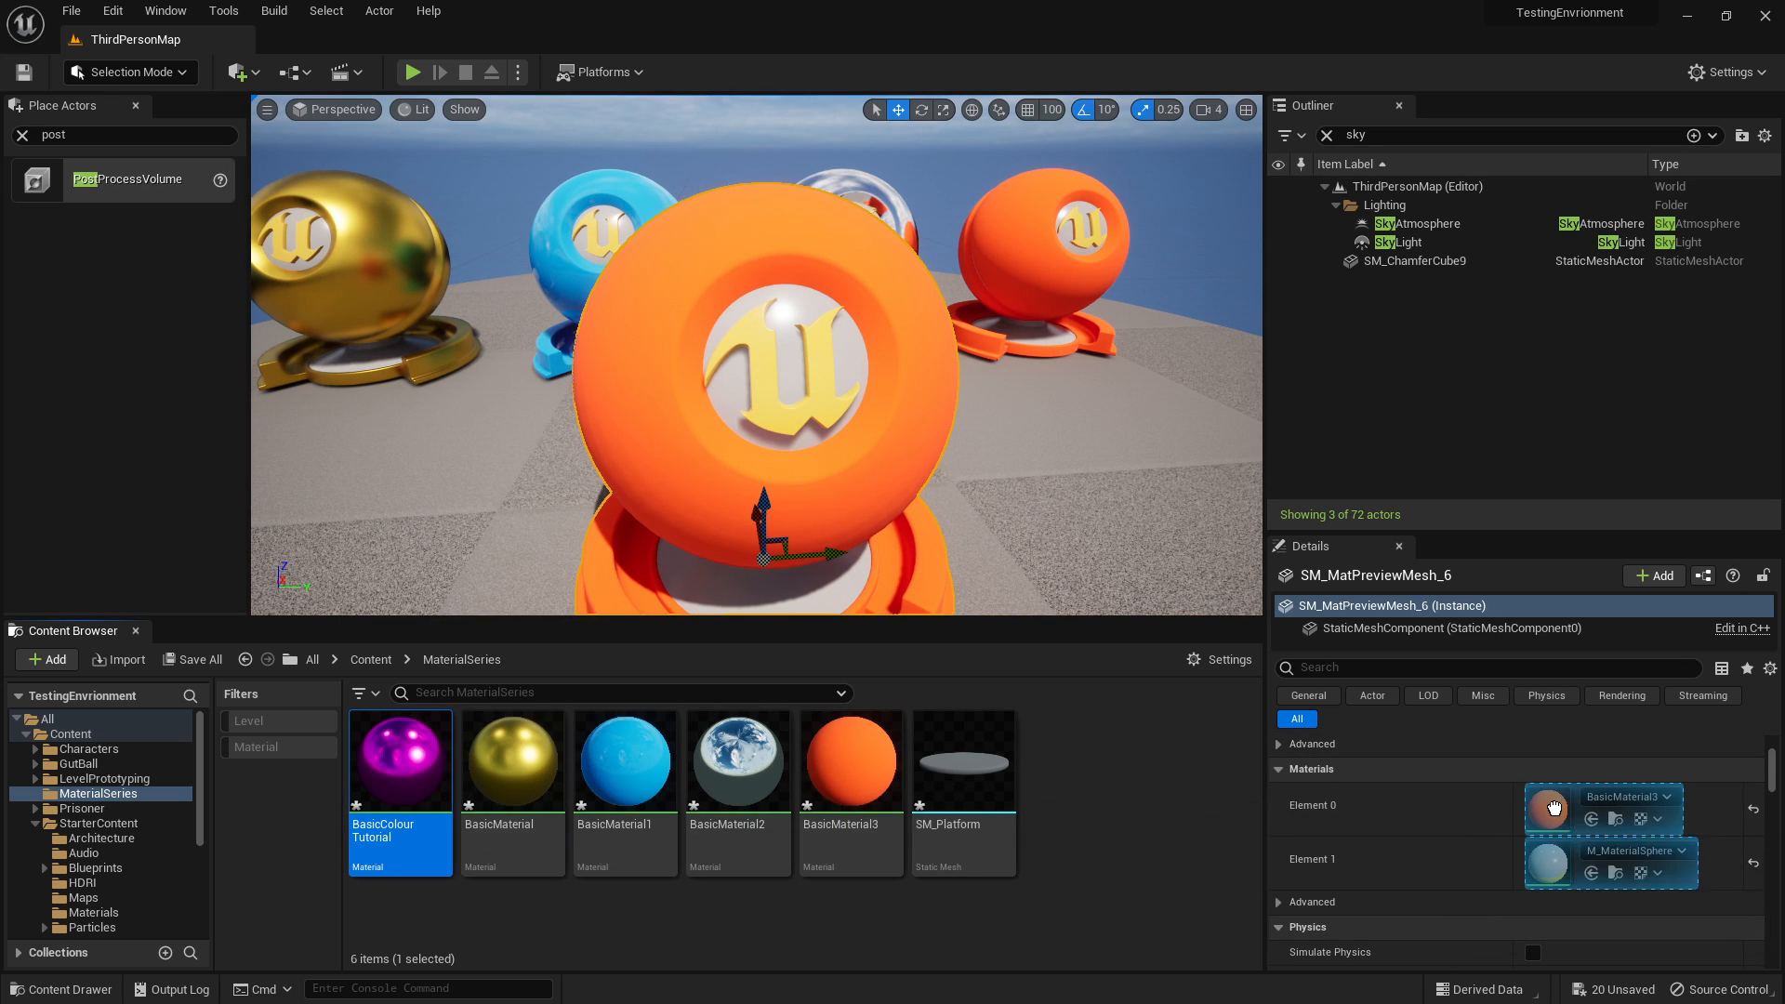
left_click_drag(400, 772, 1589, 848)
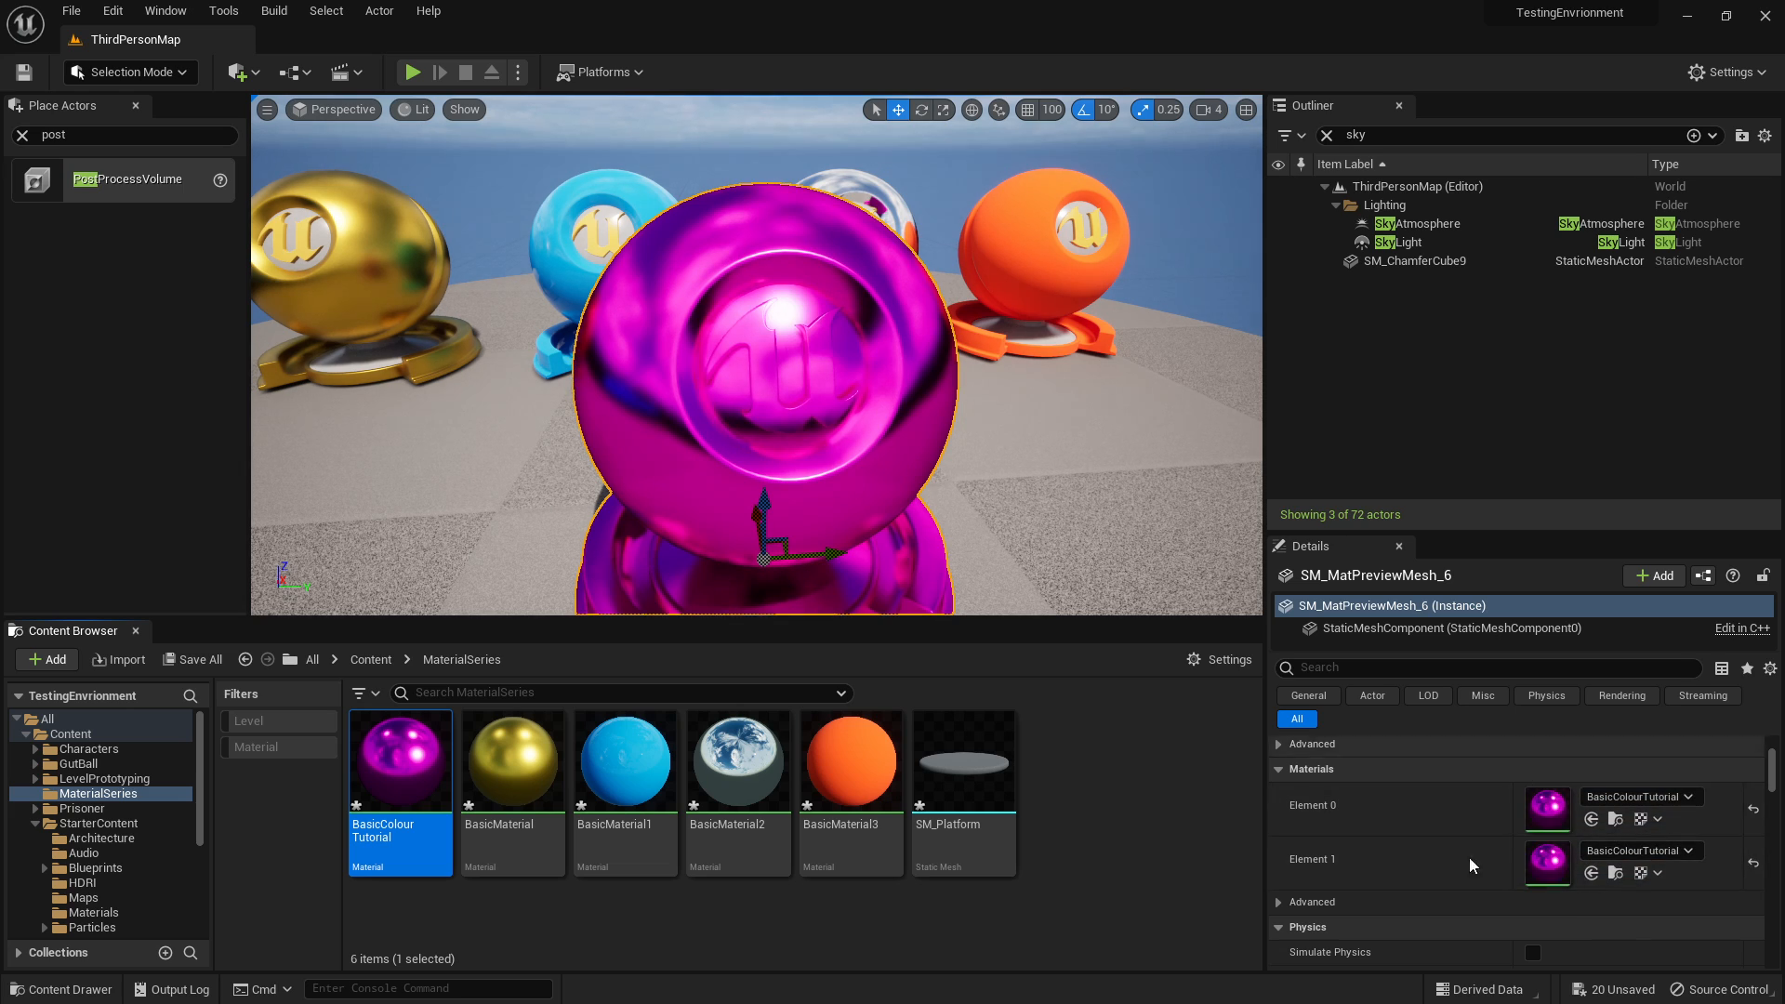
key("ctrl+z")
key("ctrl+z")
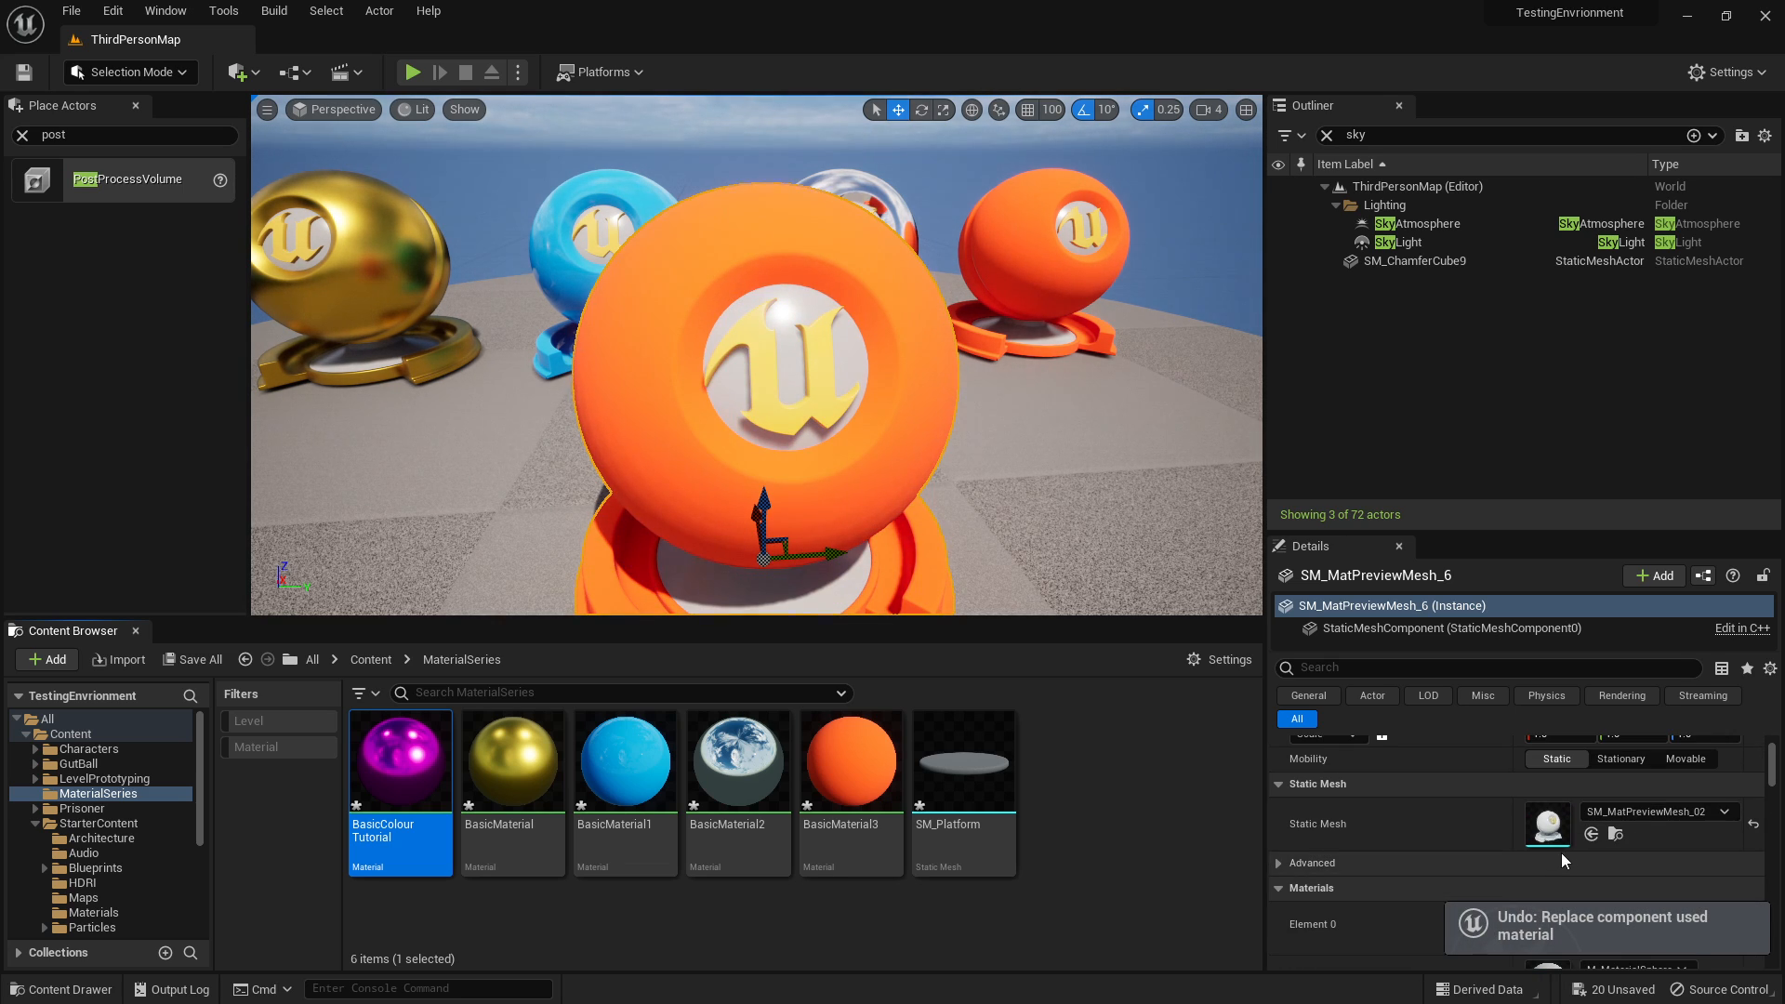
Open the SM_MatPreviewMesh_02 asset in a smaller window, try BasicColourTutorial in both of its material slots and undo it.
double_click(1560, 852)
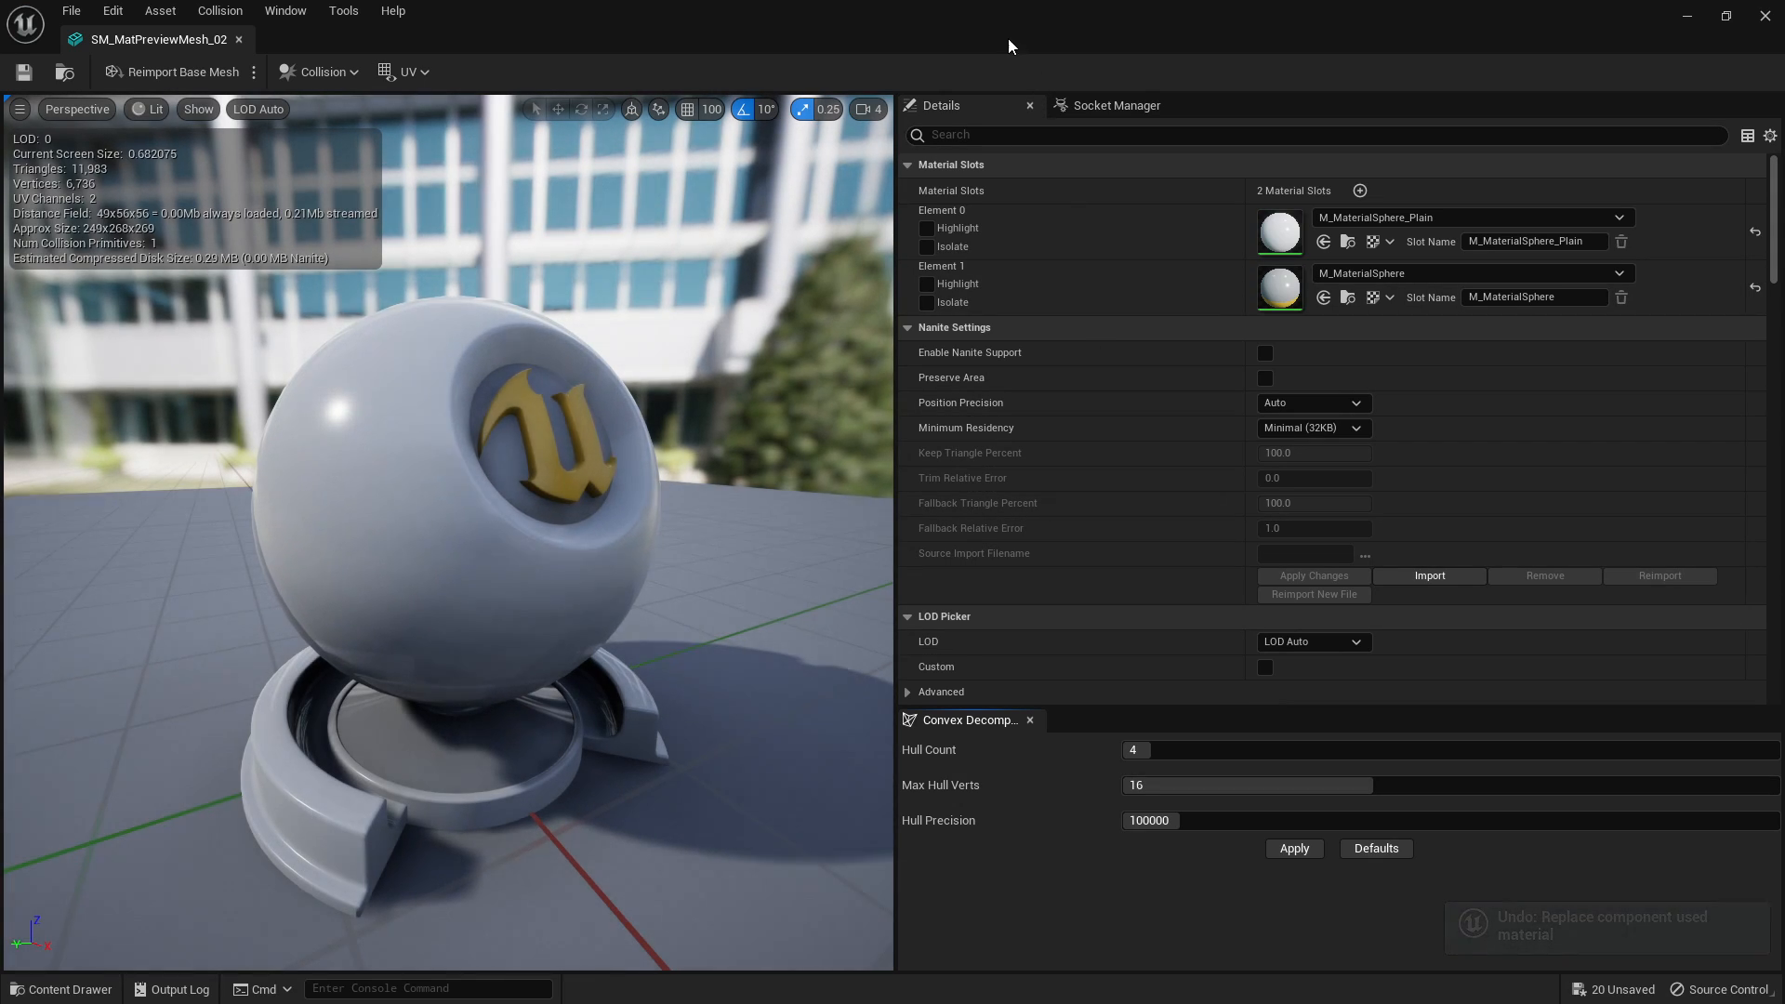
double_click(1019, 17)
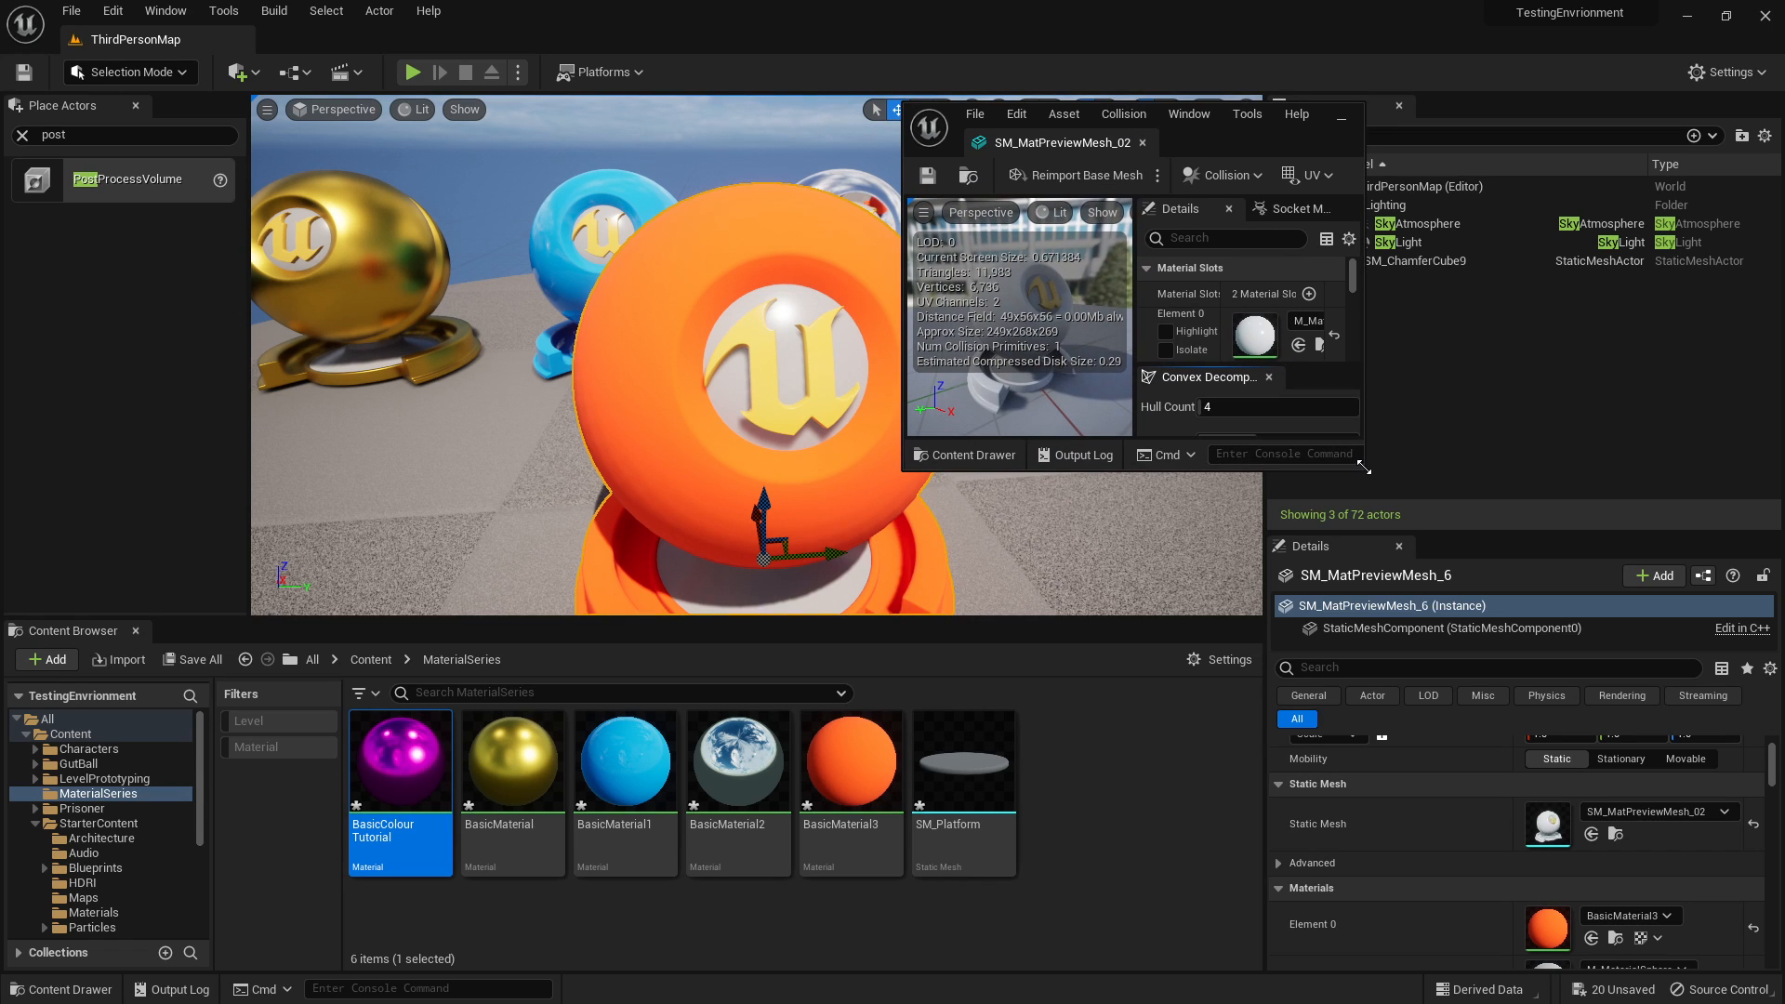
left_click_drag(1363, 468, 1718, 786)
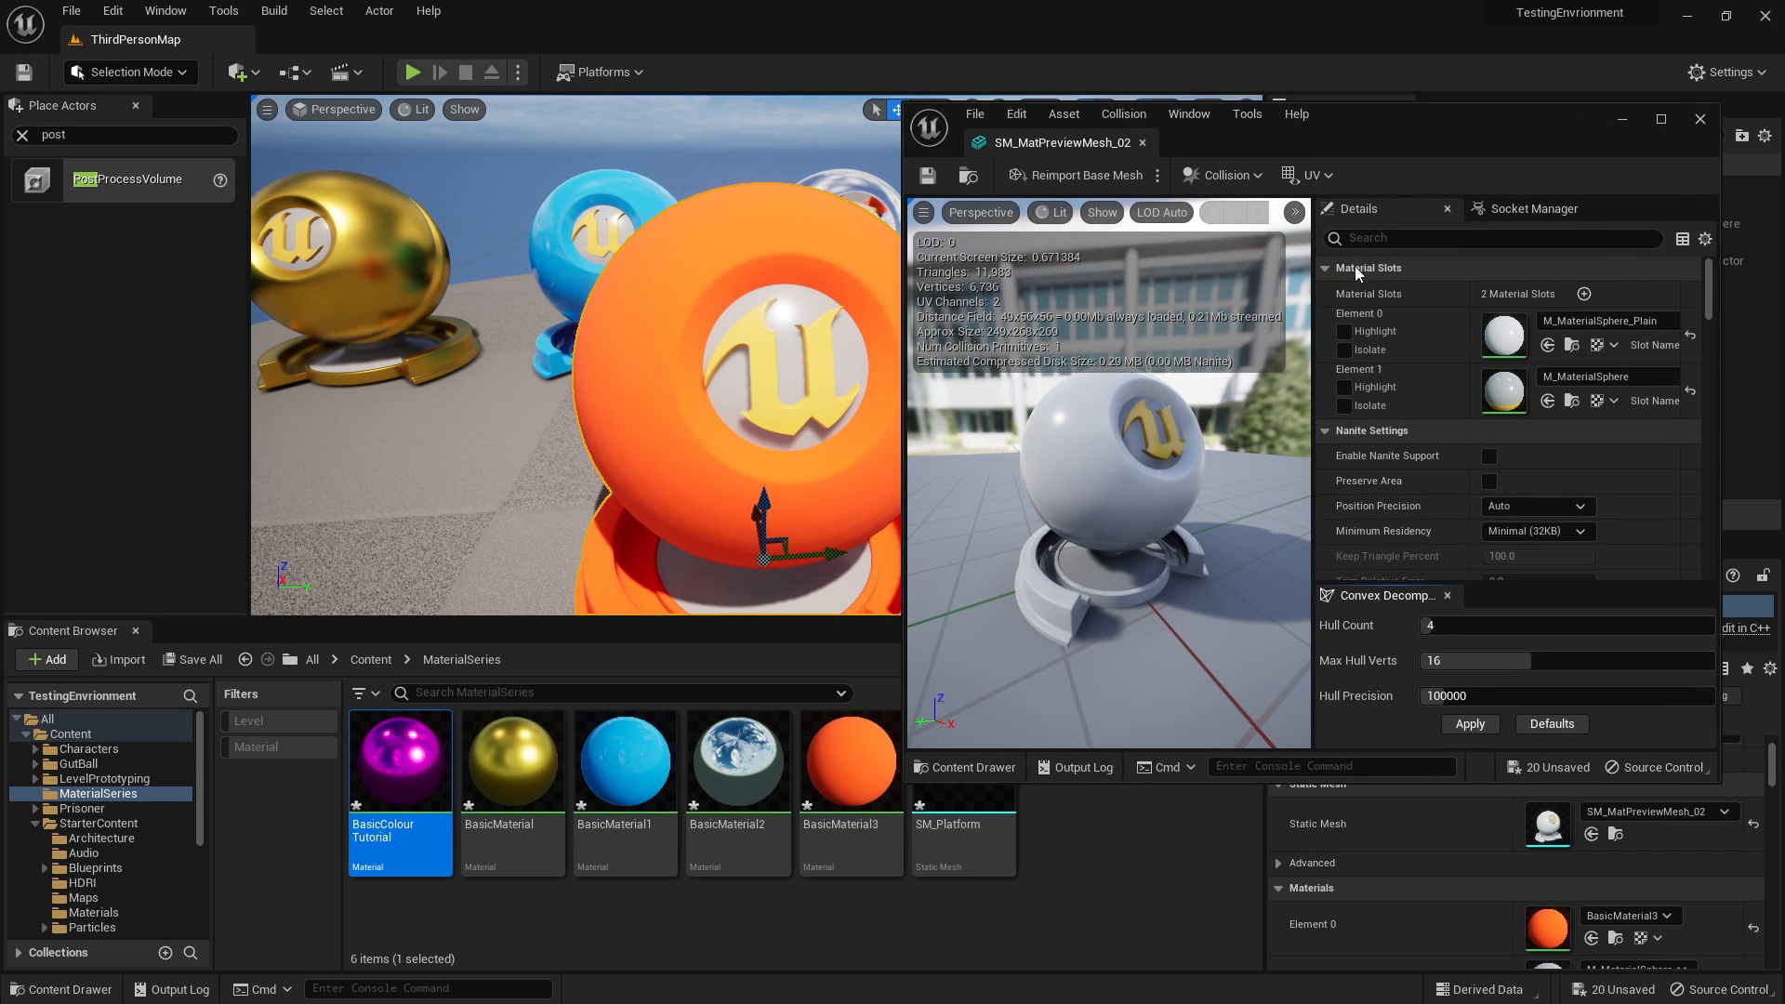
left_click_drag(400, 763, 1191, 470)
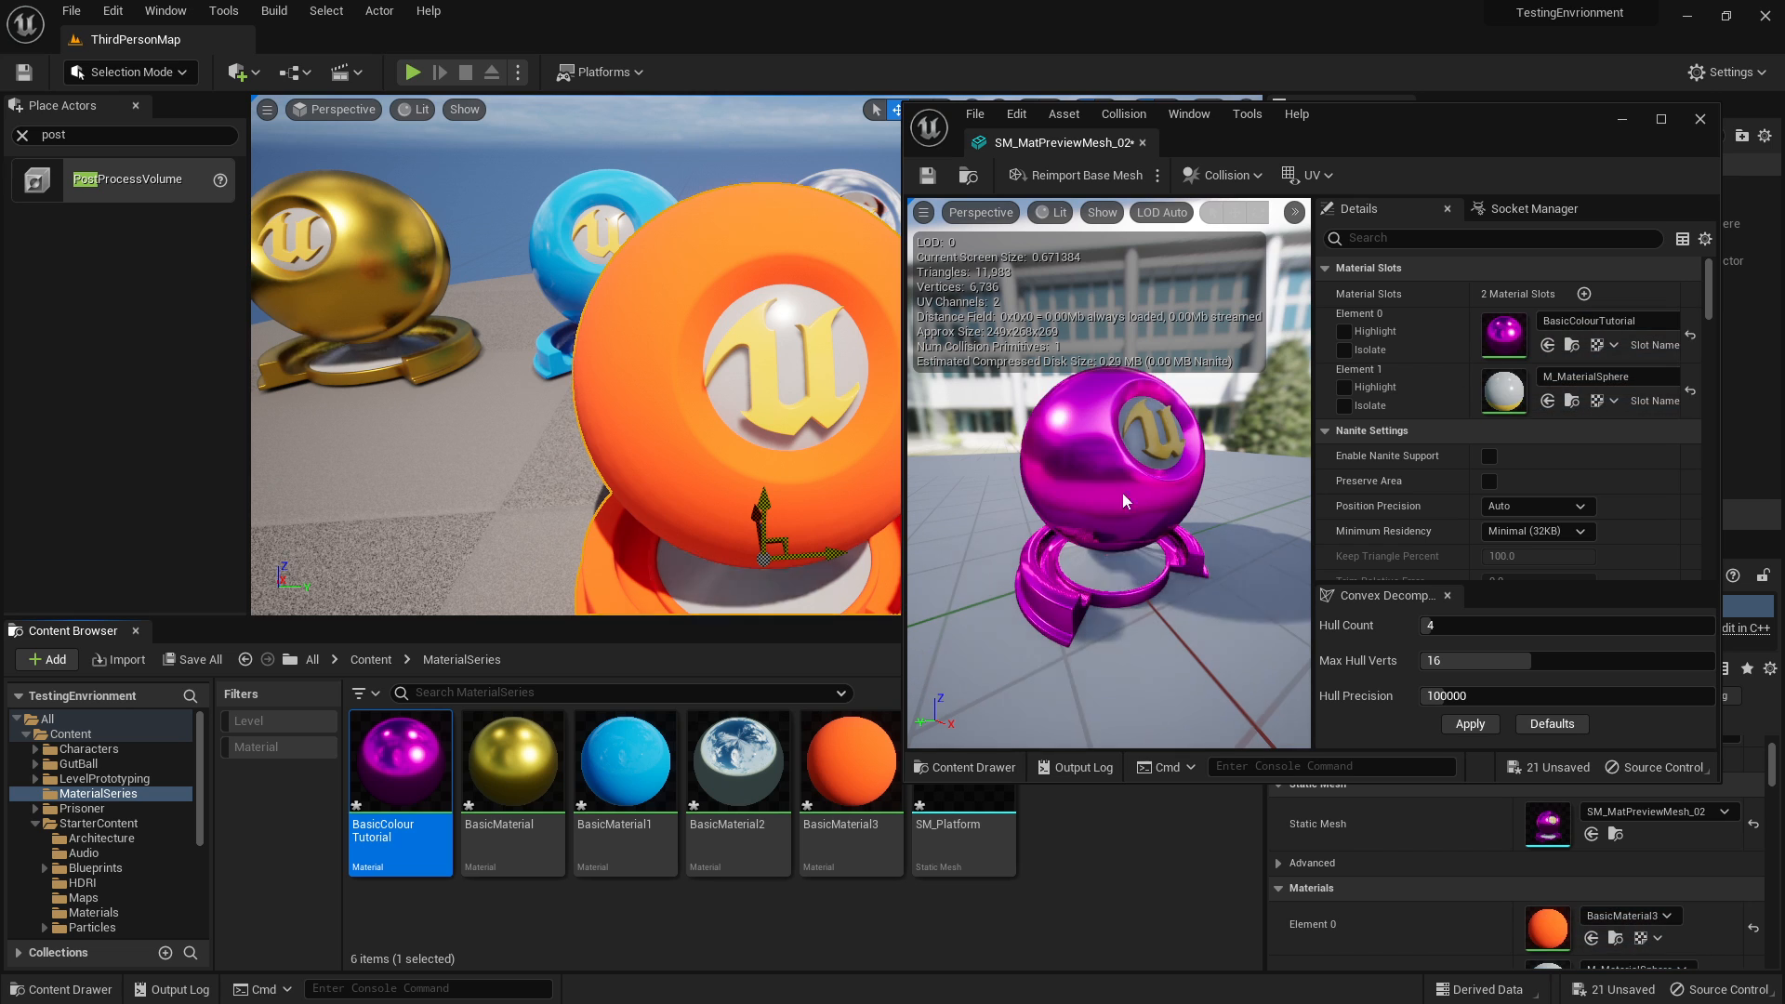
left_click_drag(400, 762, 1503, 386)
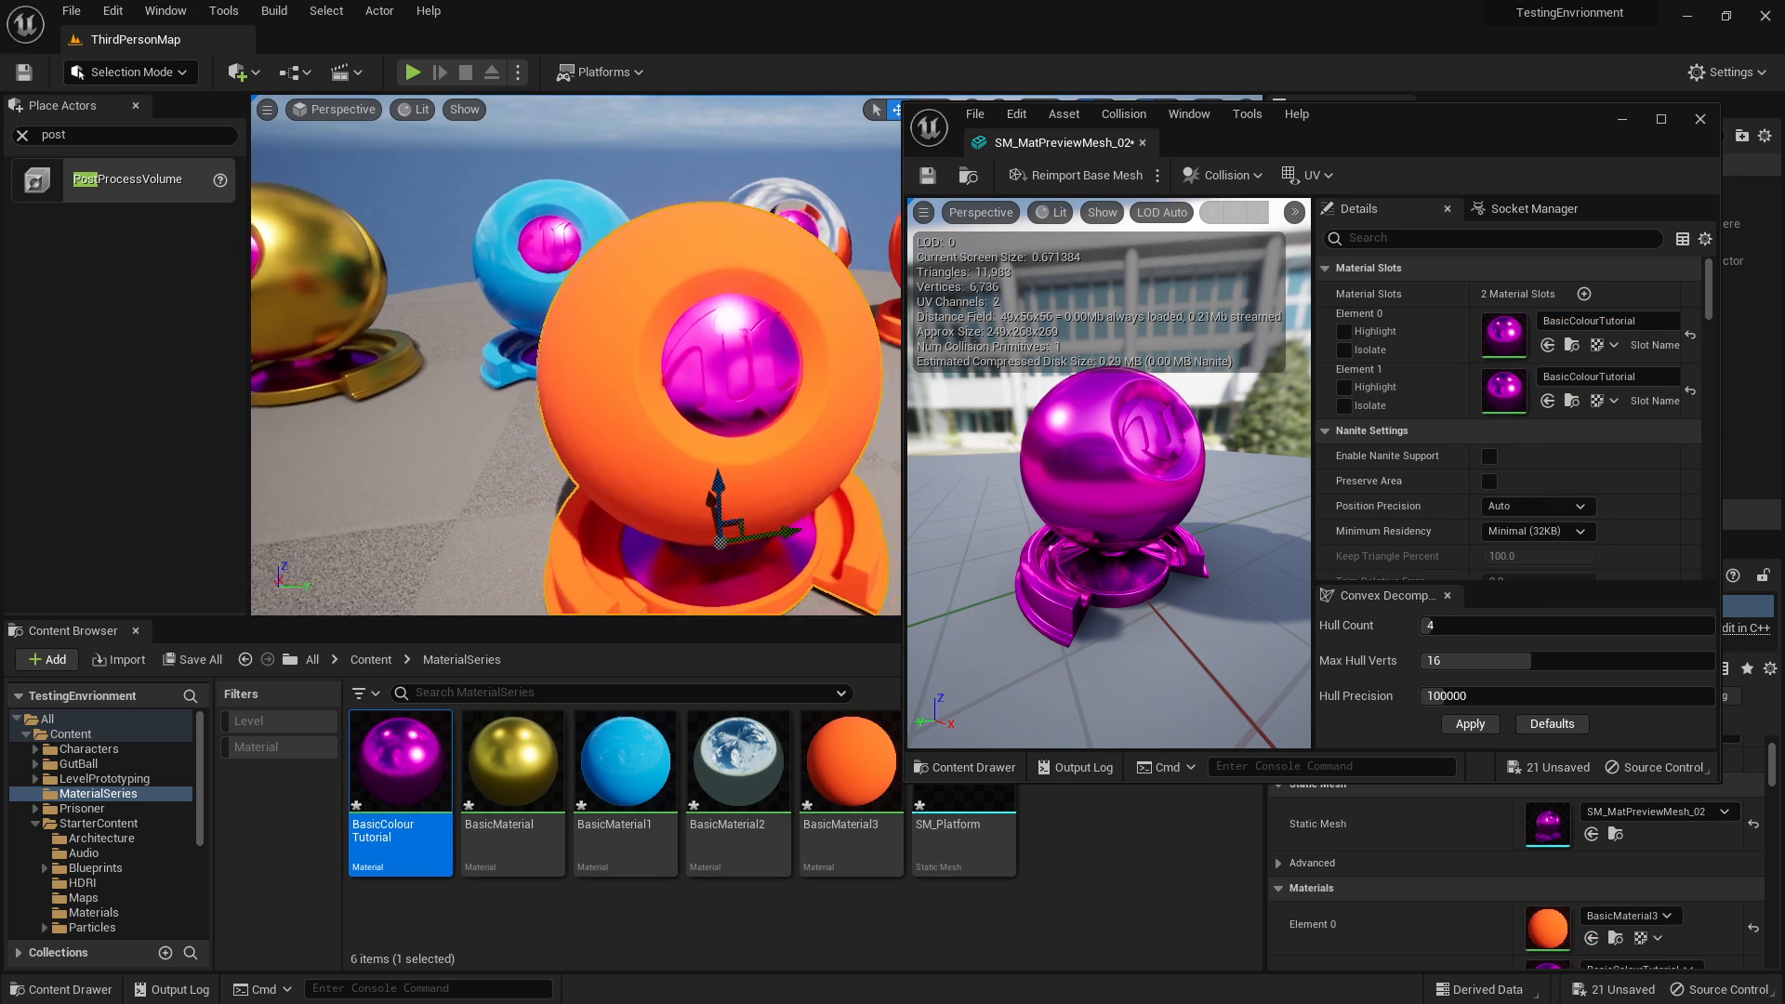
key("ctrl+z")
key("ctrl+z")
Reset the front instance's Element 0 material to default and assign BasicColourTutorial to the mesh asset's Element 0 slot.
scroll(1729, 862, "down", 2)
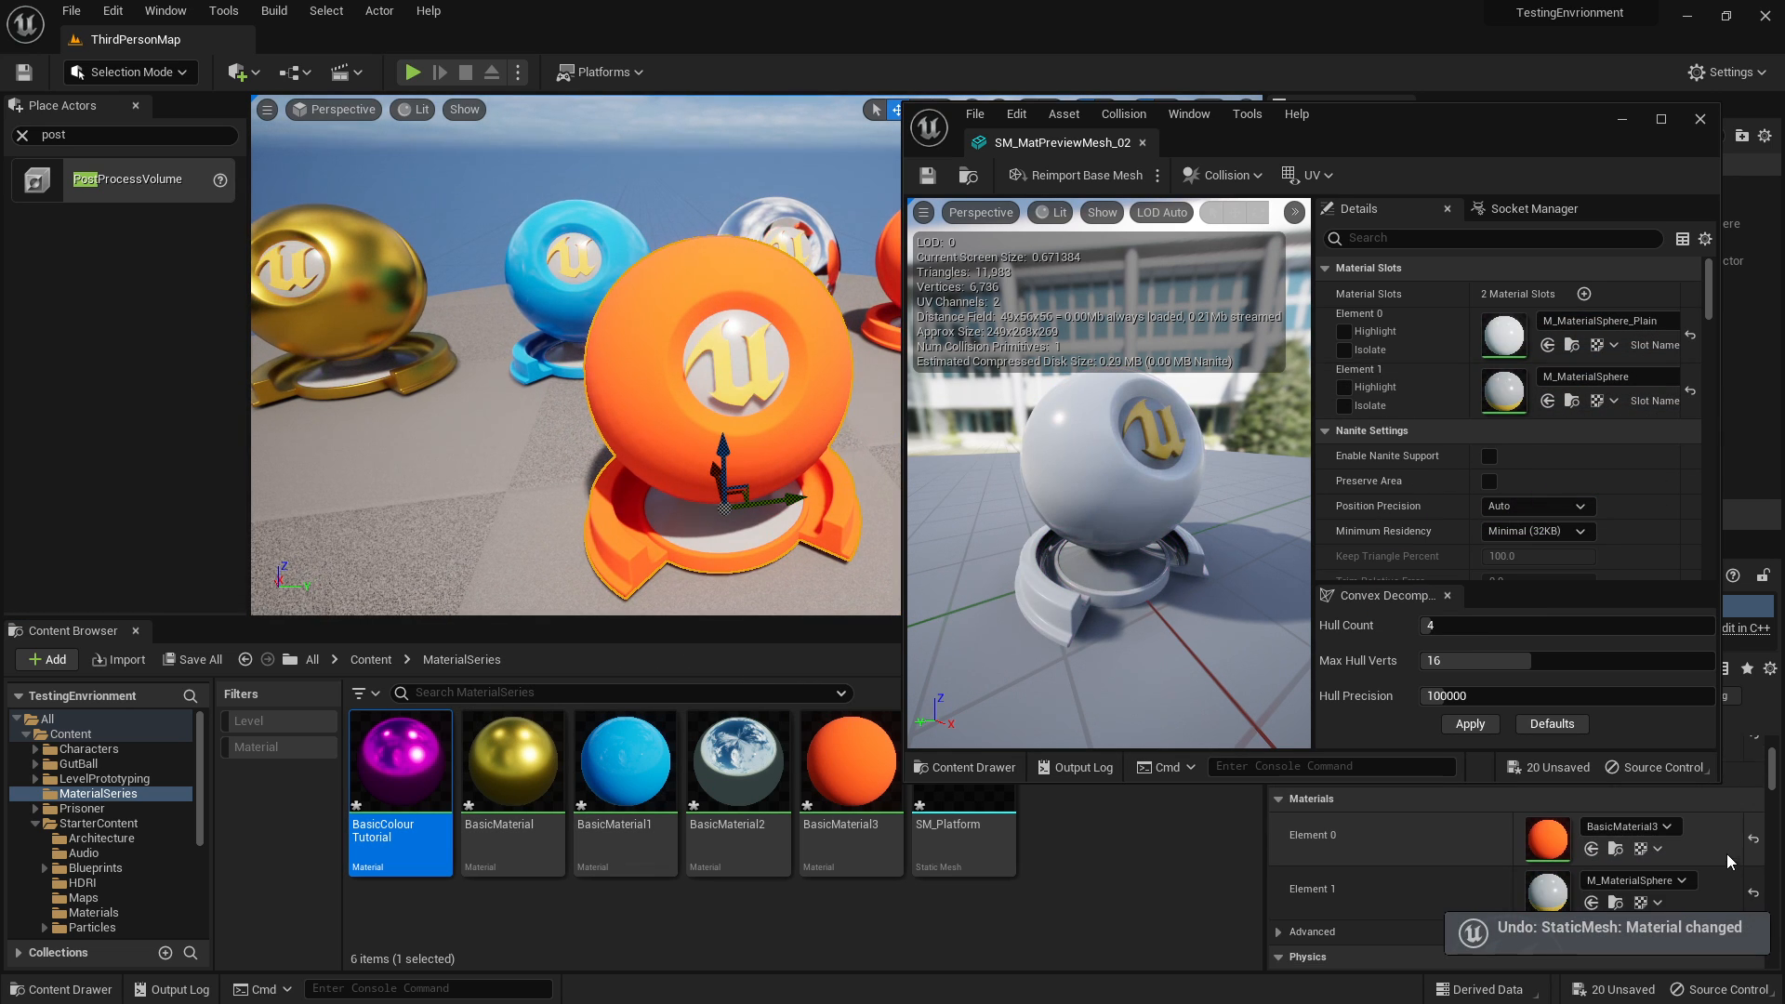
left_click(1753, 839)
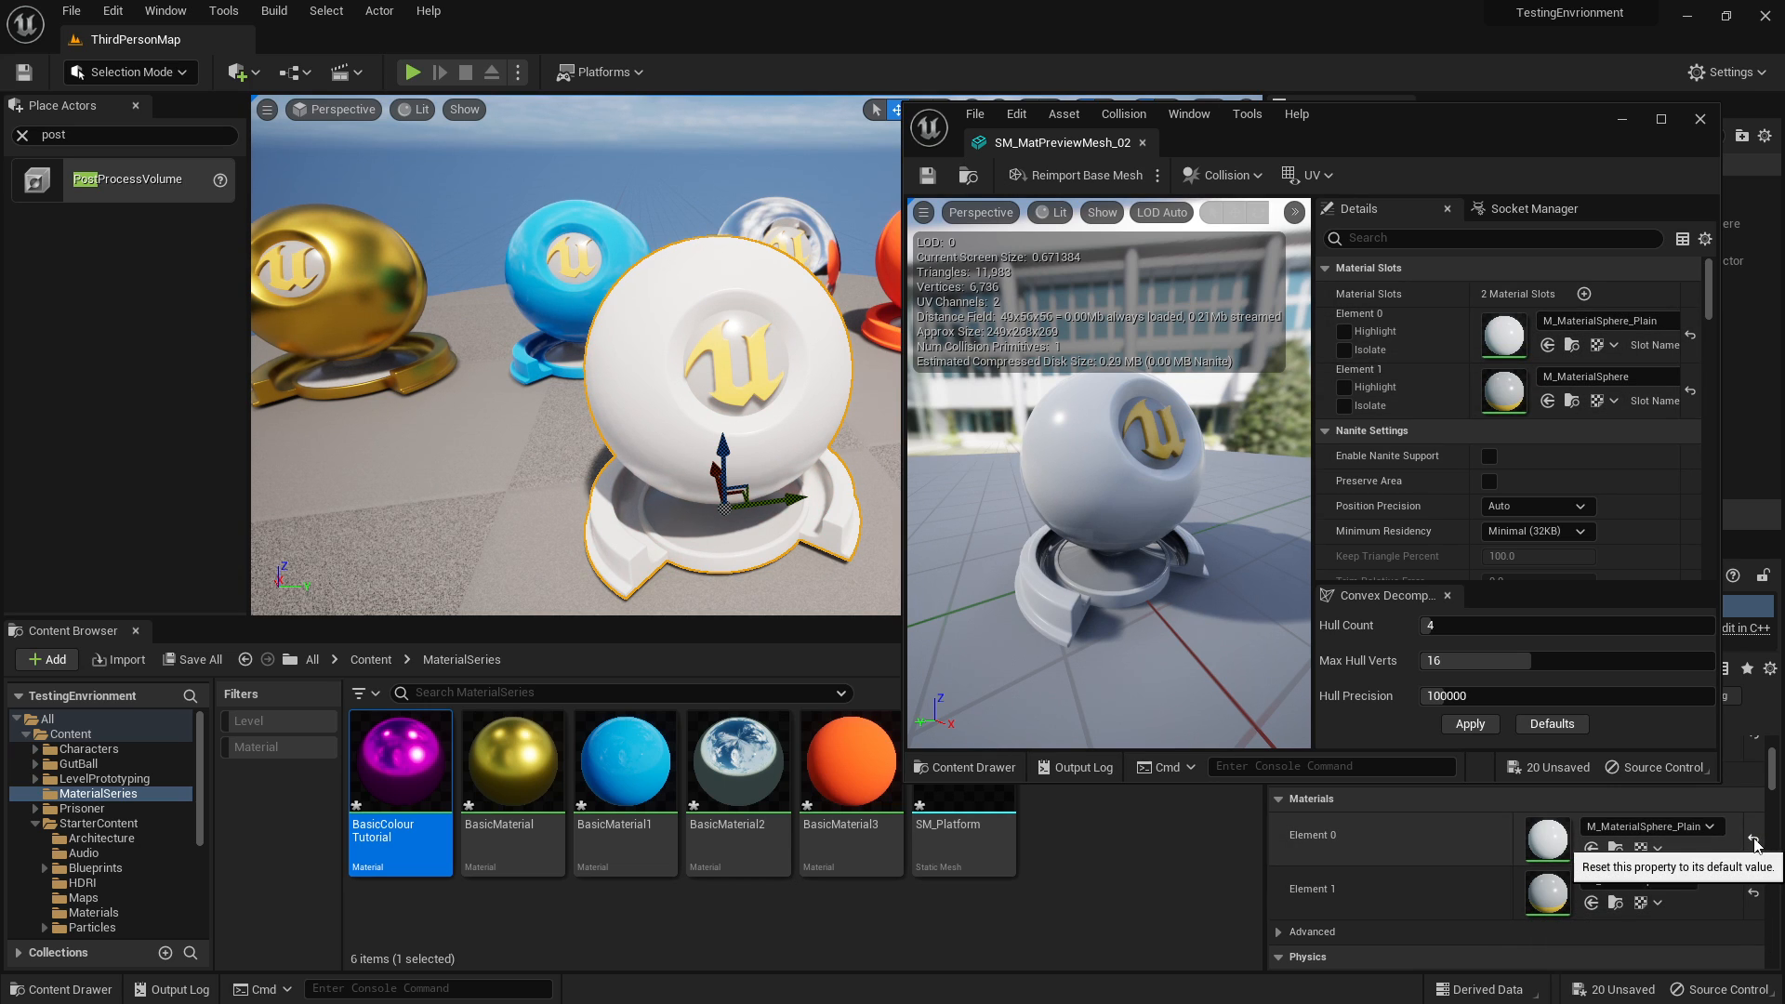
left_click_drag(400, 771, 1497, 335)
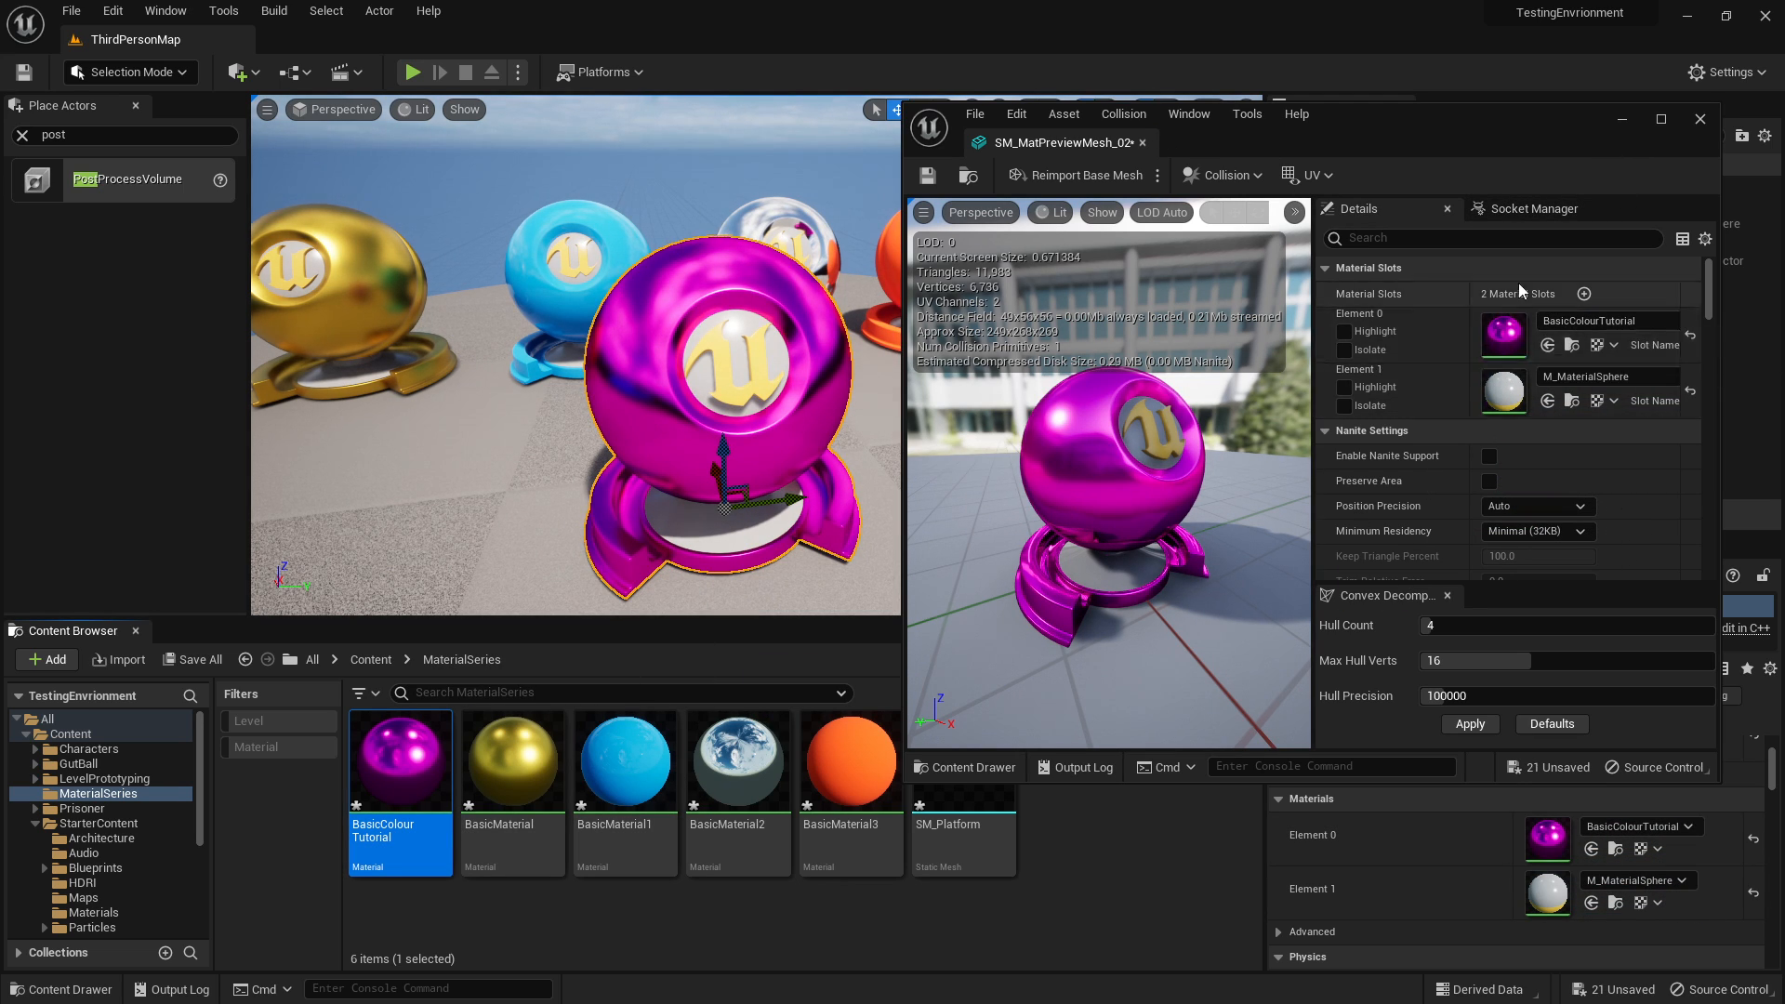
left_click(1622, 119)
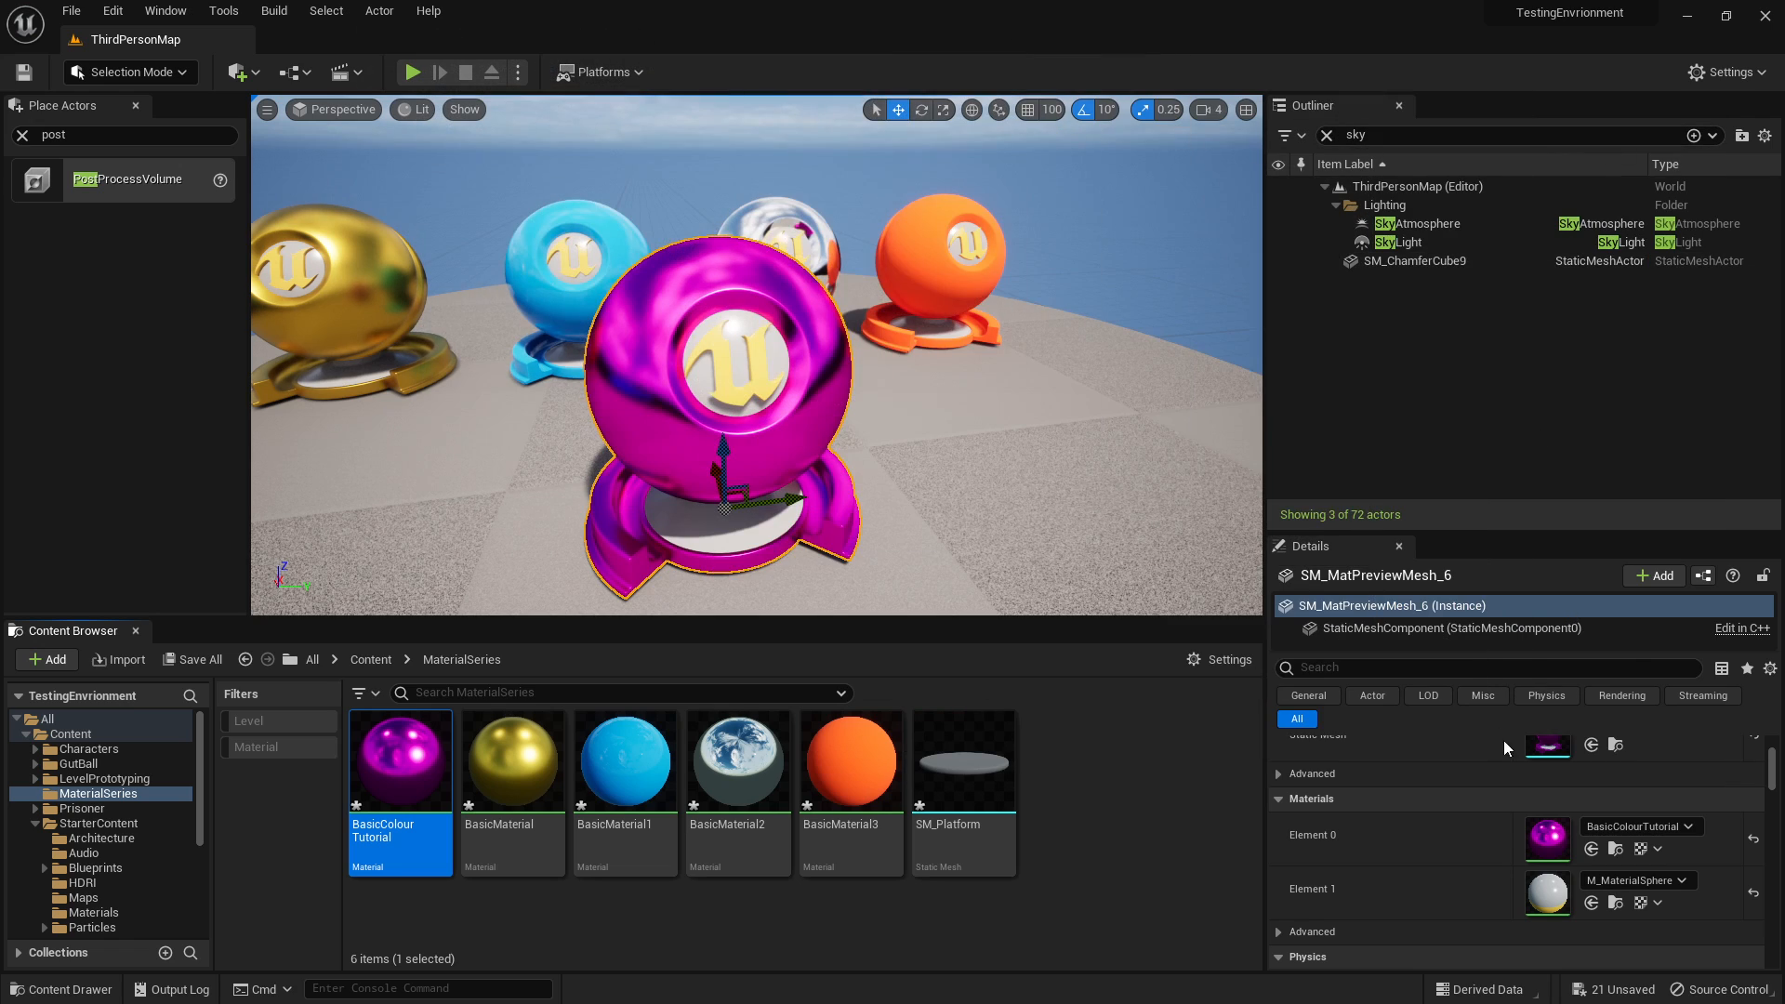
Locate SM_MatPreviewMesh_02 among the starter props, place another instance beside the front mesh and undo the placement.
left_click(1615, 745)
key("f")
left_click_drag(919, 925, 1020, 467)
key("ctrl+z")
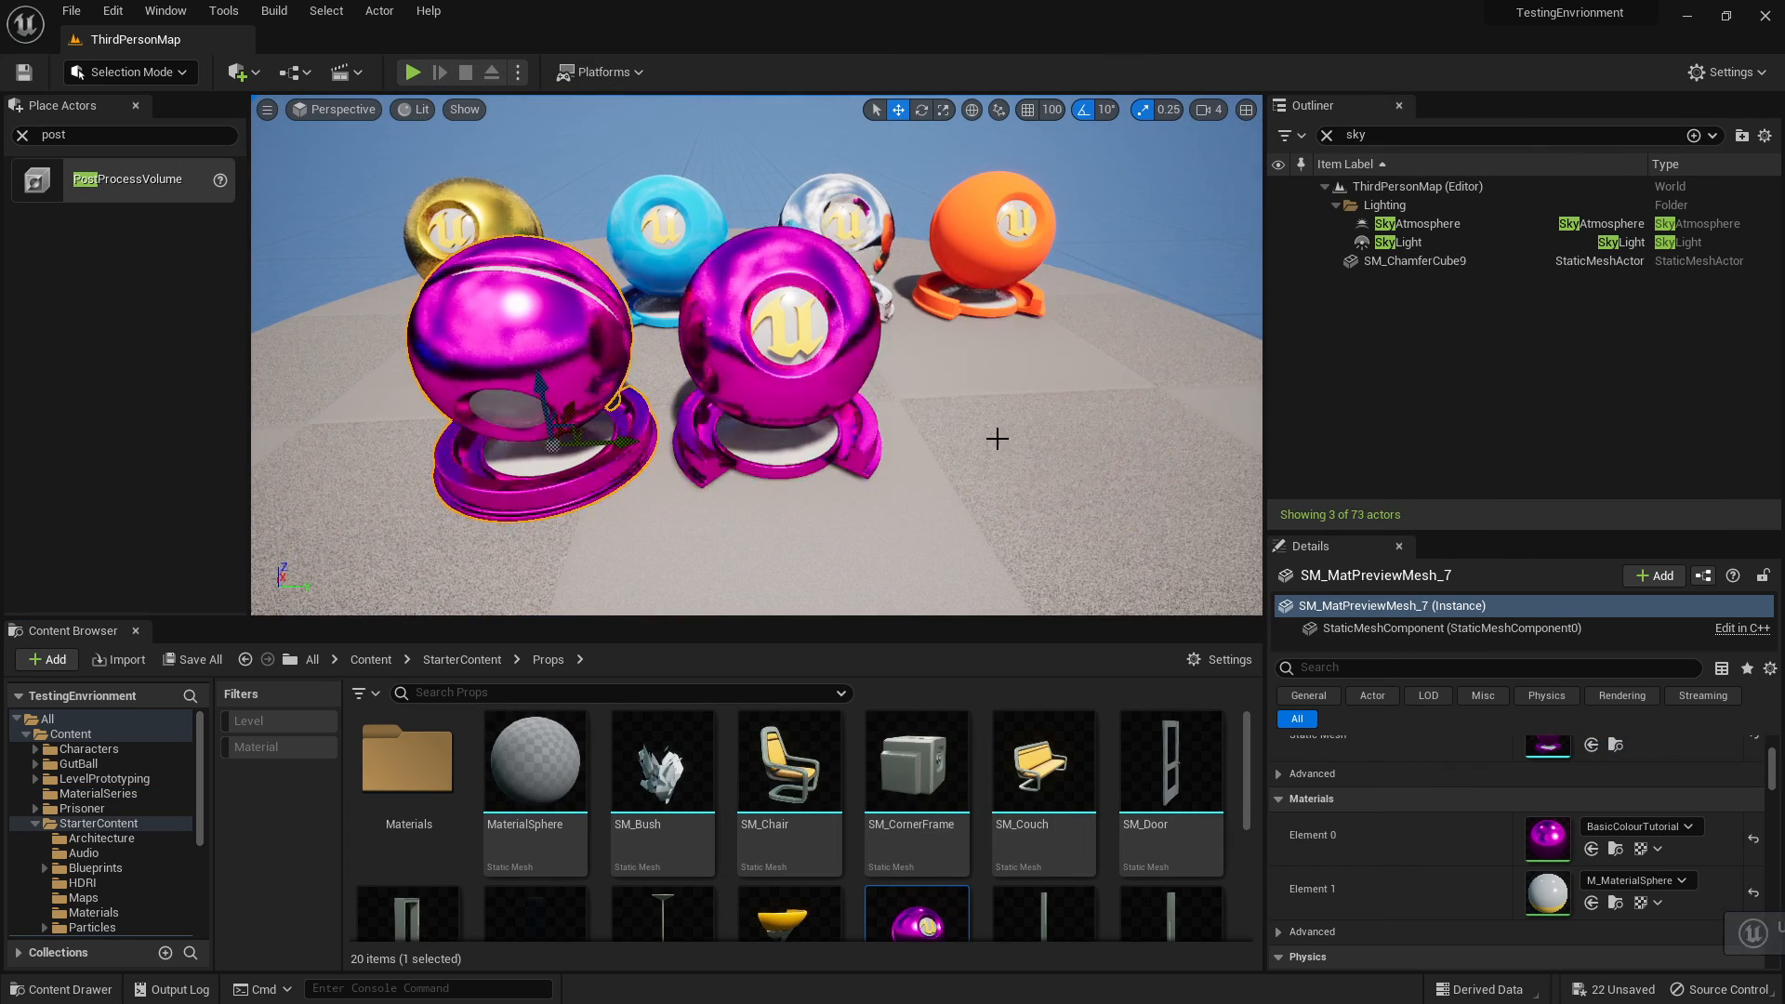
key("ctrl+z")
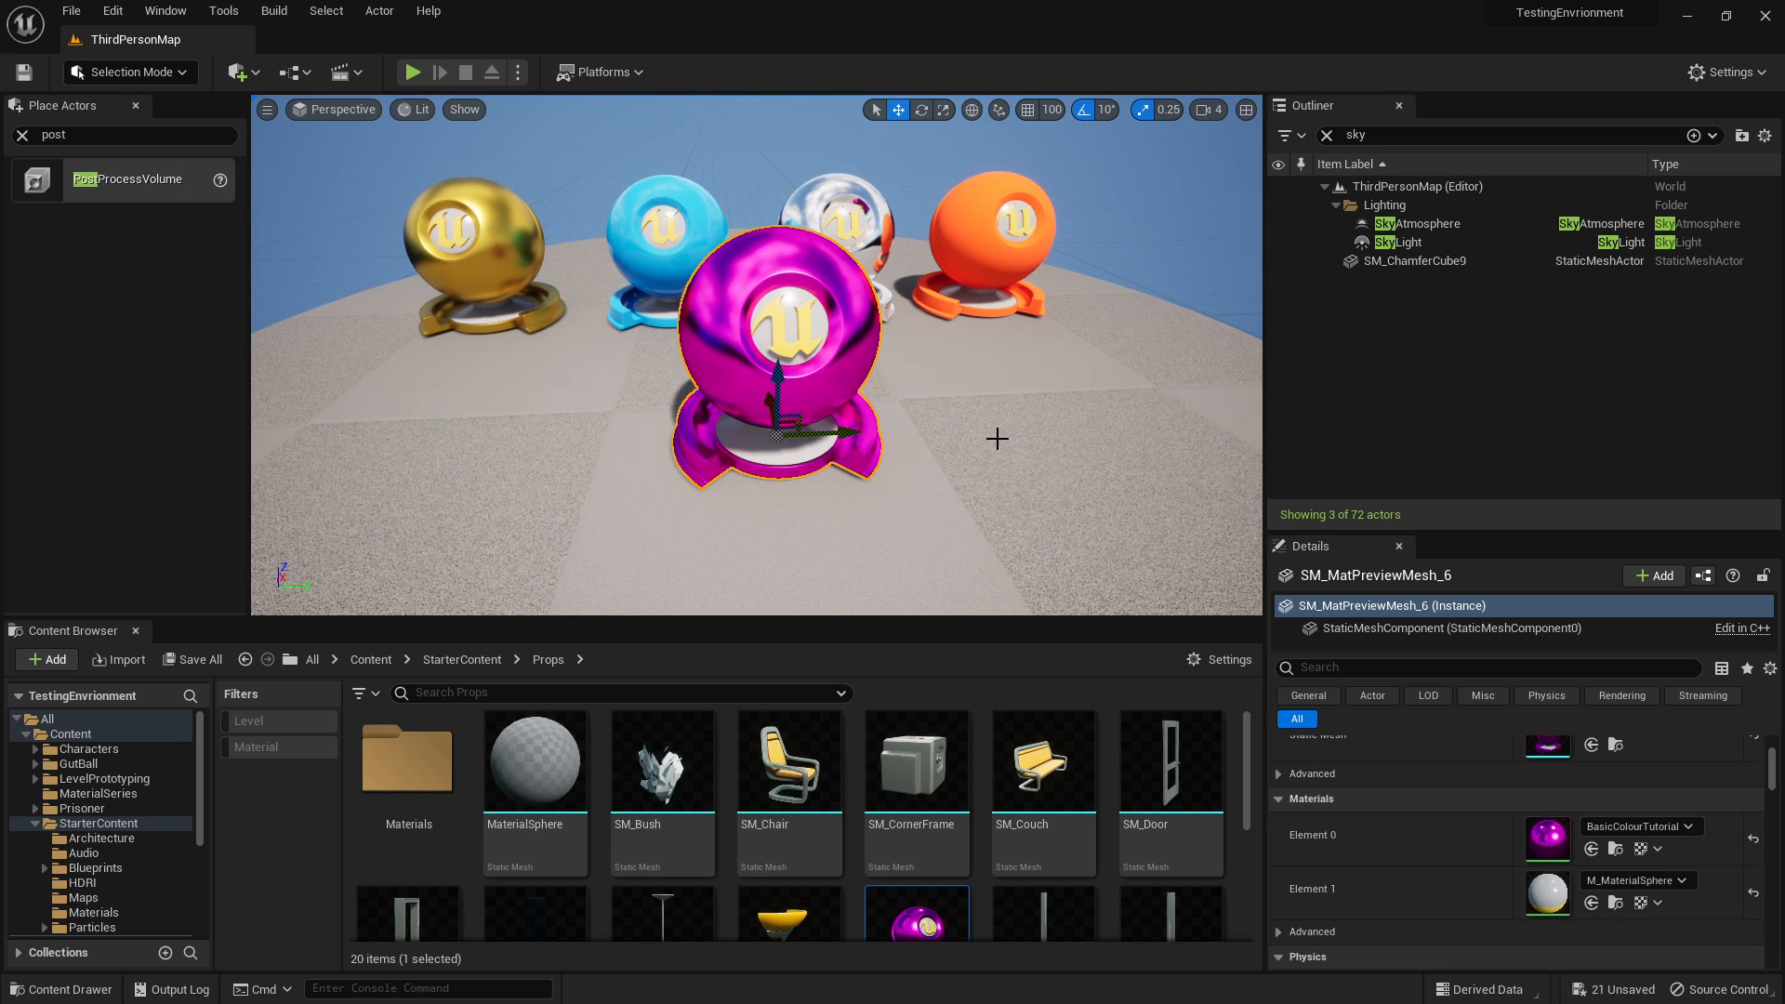
Undo the material slot change on the SM_MatPreviewMesh_02 asset and close its editor.
double_click(1548, 744)
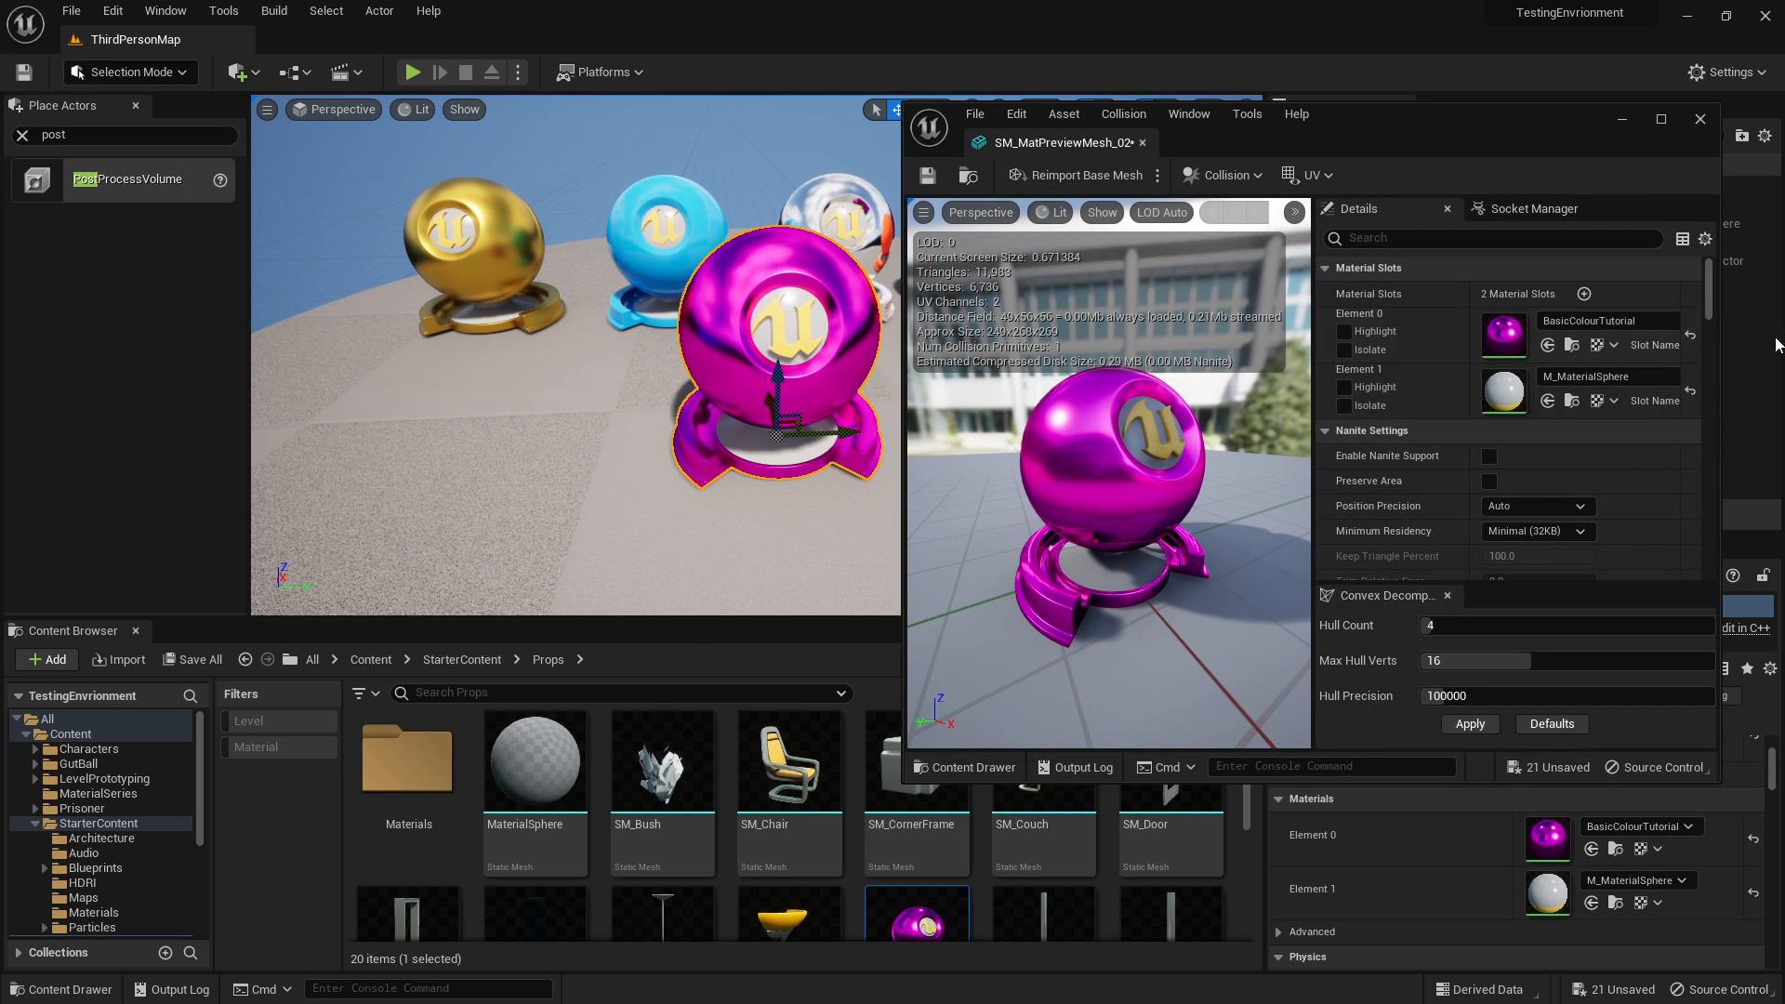
key("ctrl+z")
right_click_drag(660, 317, 696, 300)
left_click(1697, 120)
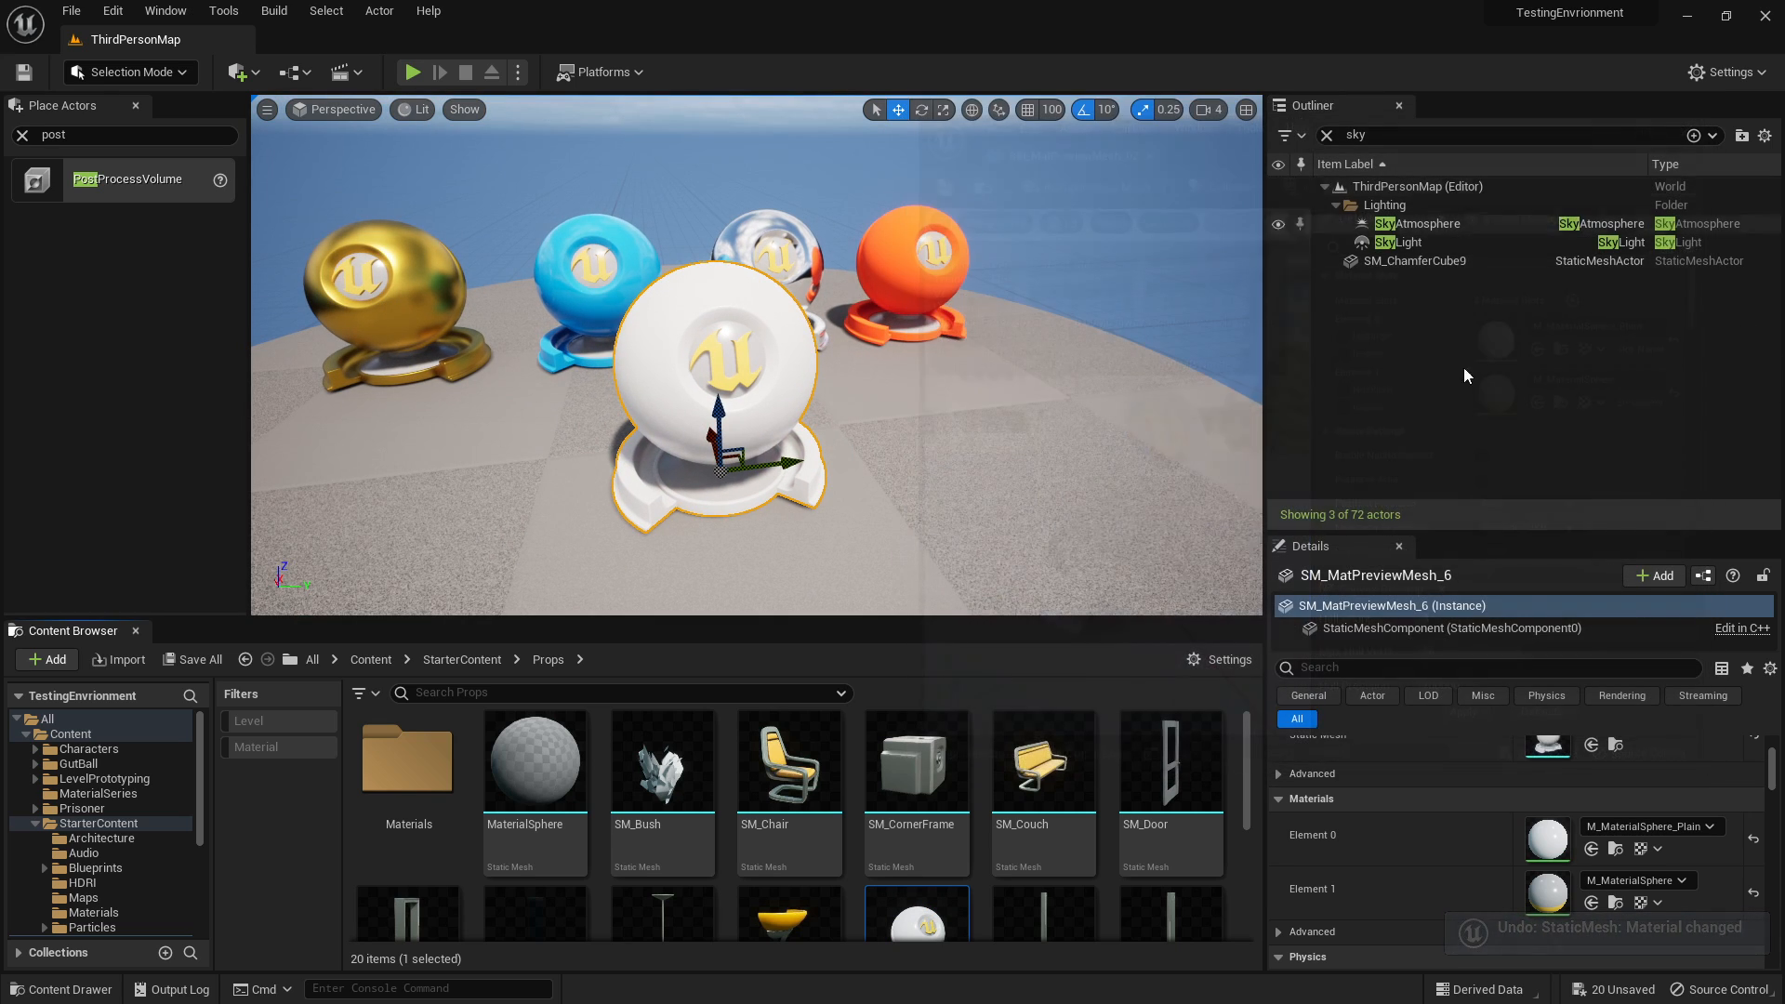
right_click_drag(709, 371, 848, 479)
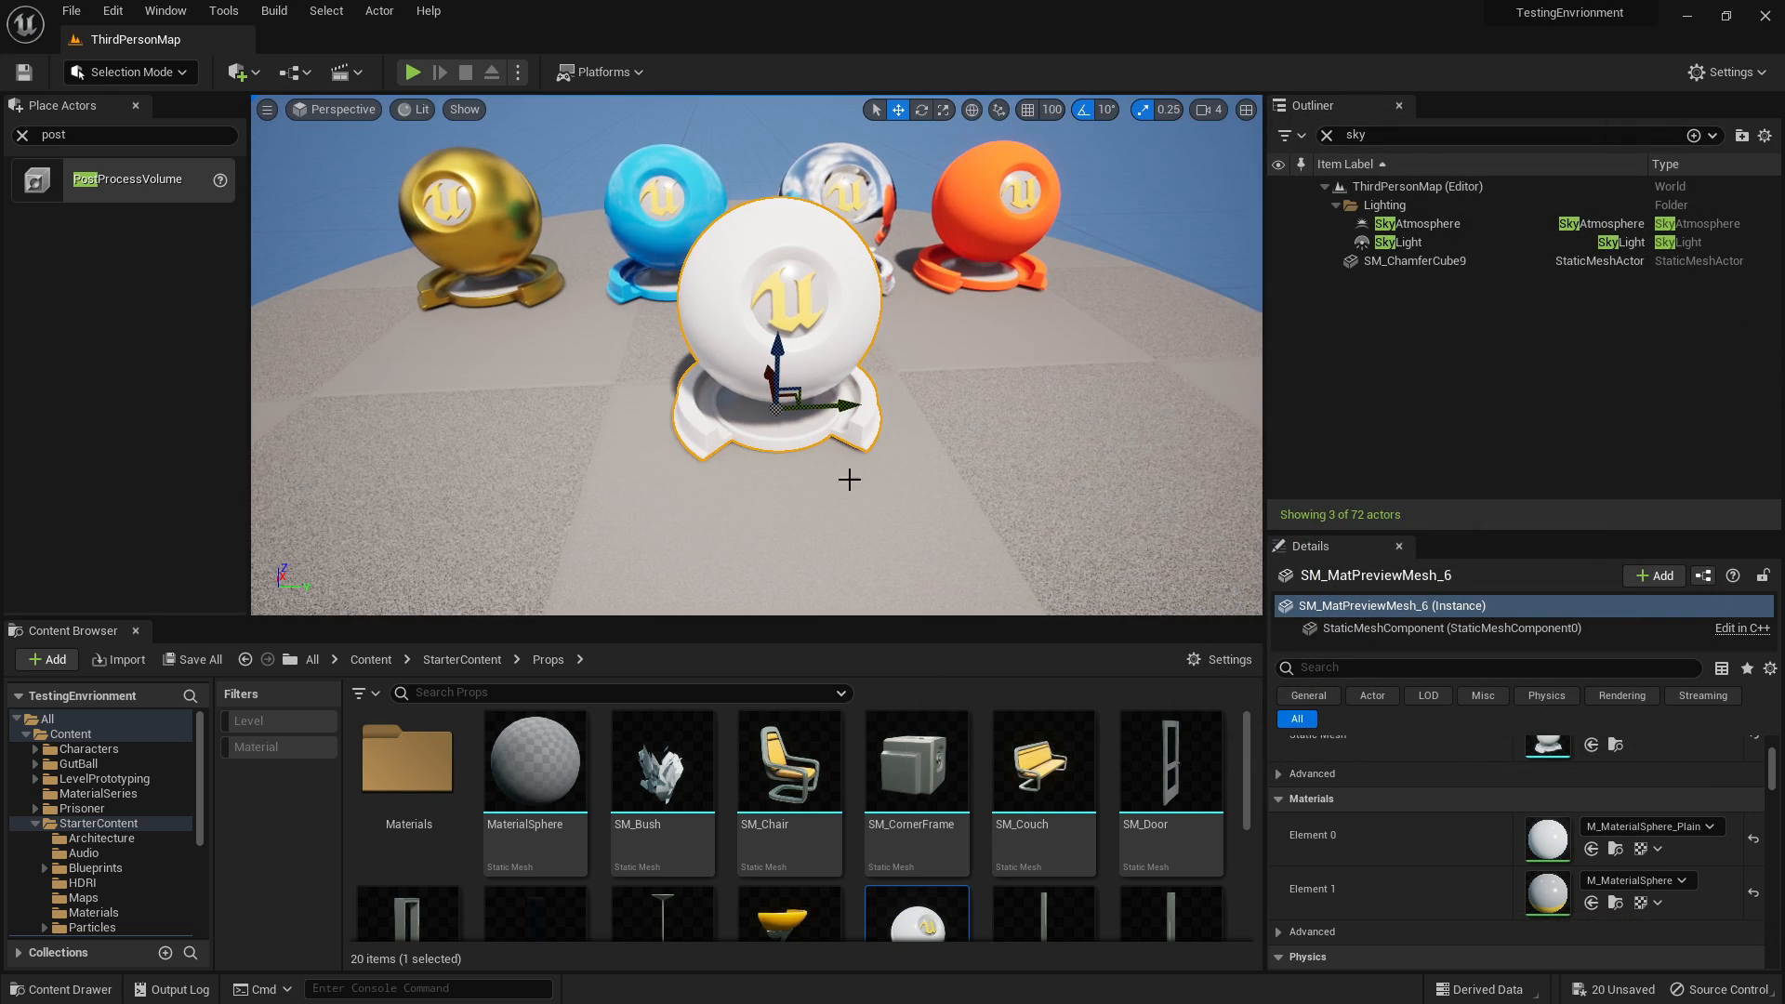
Browse to the MaterialSeries folder and try BasicColourTutorial, BasicMaterial, BasicMaterial1, BasicMaterial2 and BasicMaterial3 in turn on the front preview mesh.
left_click(932, 249)
left_click(1615, 849)
left_click_drag(365, 733, 795, 279)
left_click_drag(512, 761, 776, 279)
left_click_drag(625, 761, 763, 238)
left_click_drag(737, 760, 744, 223)
left_click_drag(850, 761, 781, 279)
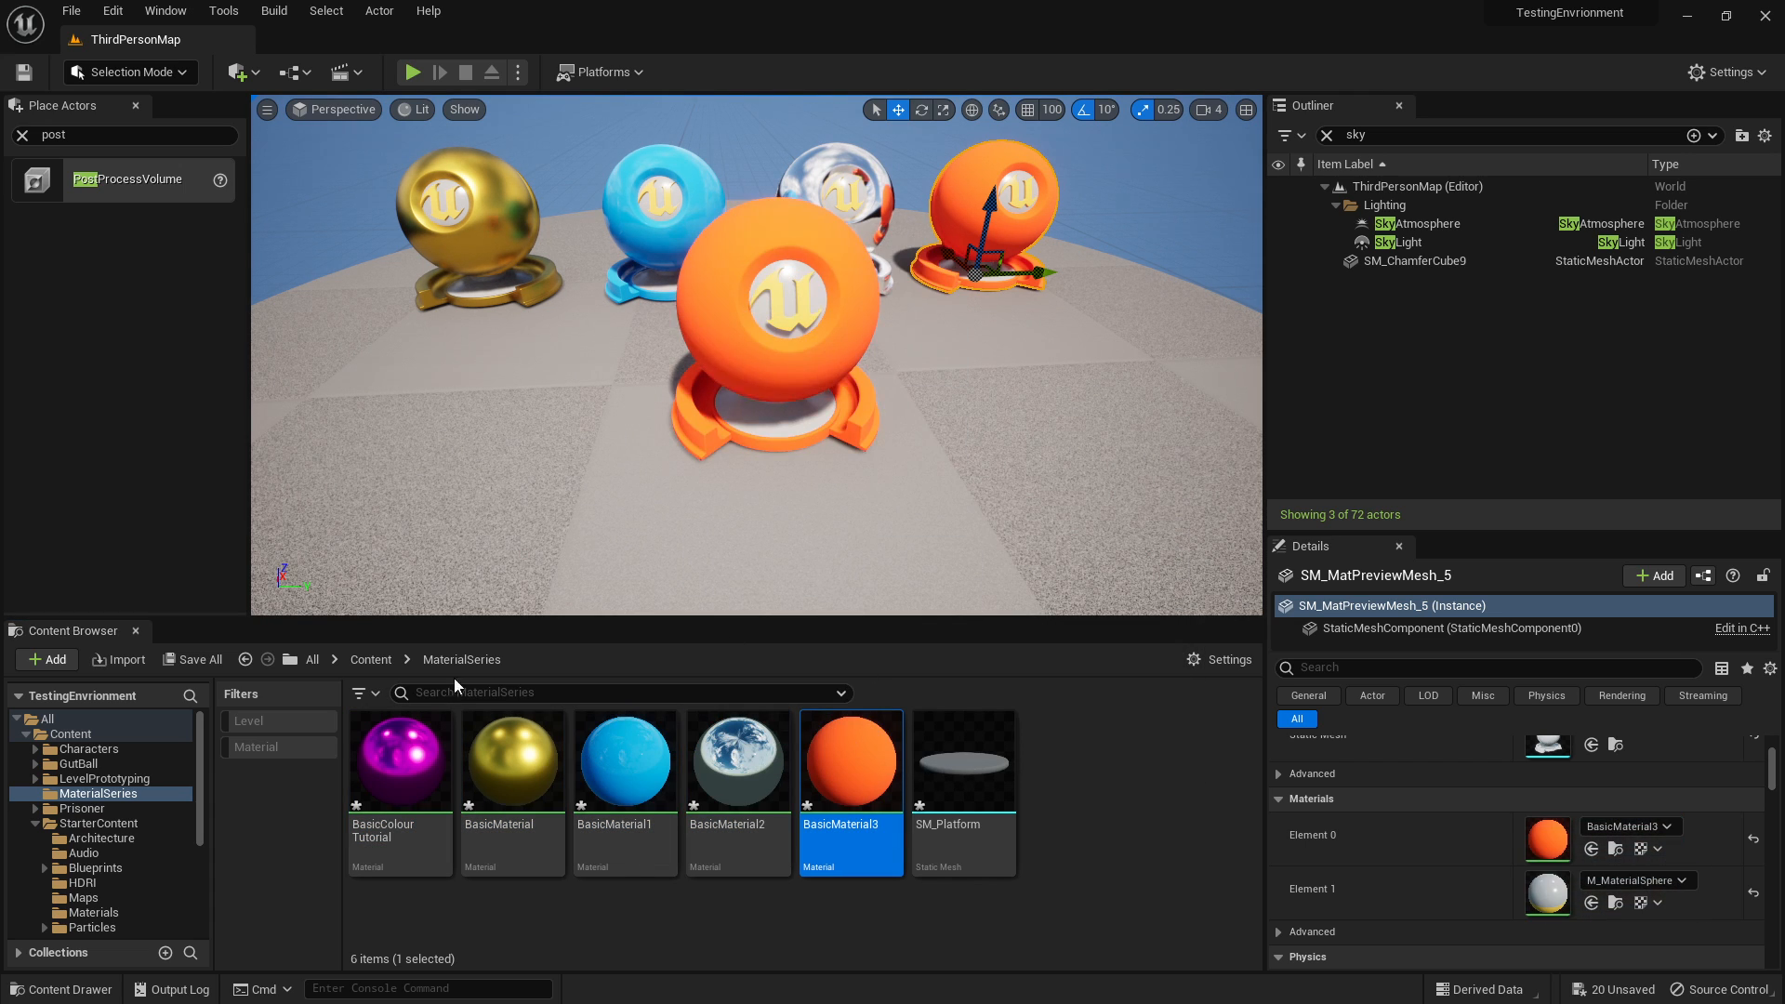
Open the BasicColourTutorial material full screen and change its Base Color constant to green, about R 0, G 0.917, B 0.099.
double_click(400, 772)
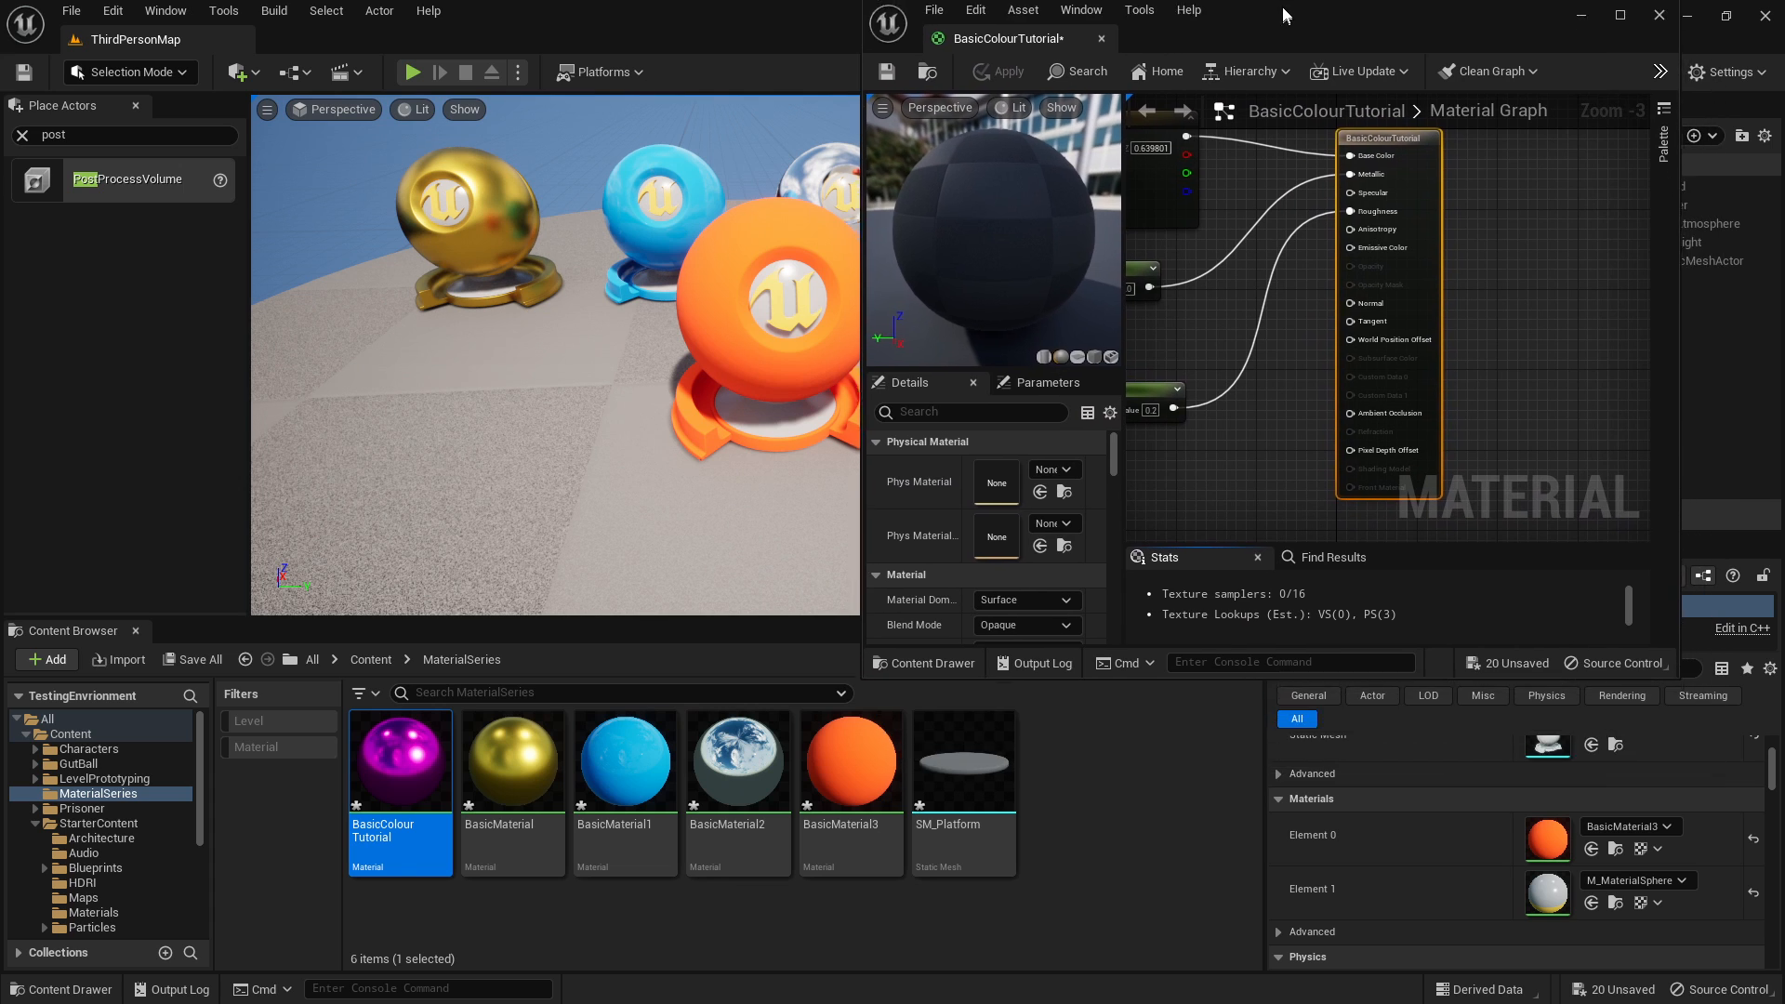
double_click(1283, 11)
left_click(954, 368)
left_click(325, 630)
left_click_drag(411, 662, 392, 740)
left_click(601, 972)
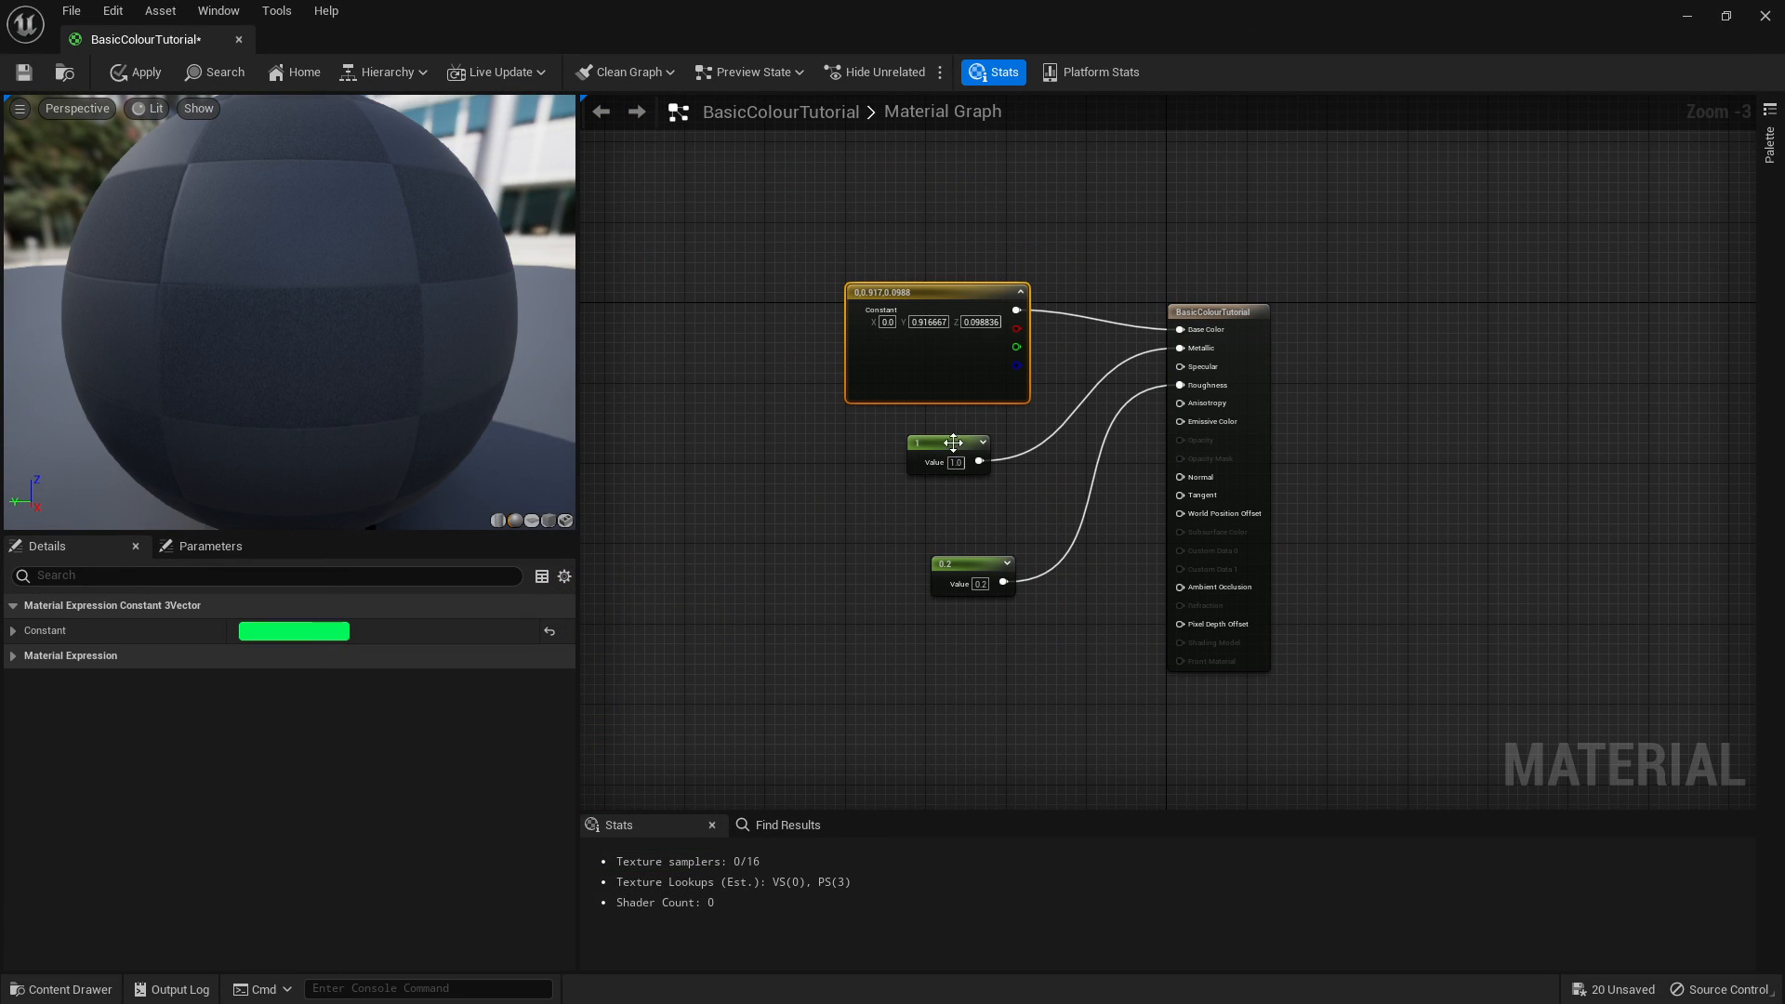
Set the Constant feeding Roughness to 0.85, apply the material changes and minimise the material editor.
left_click(963, 567)
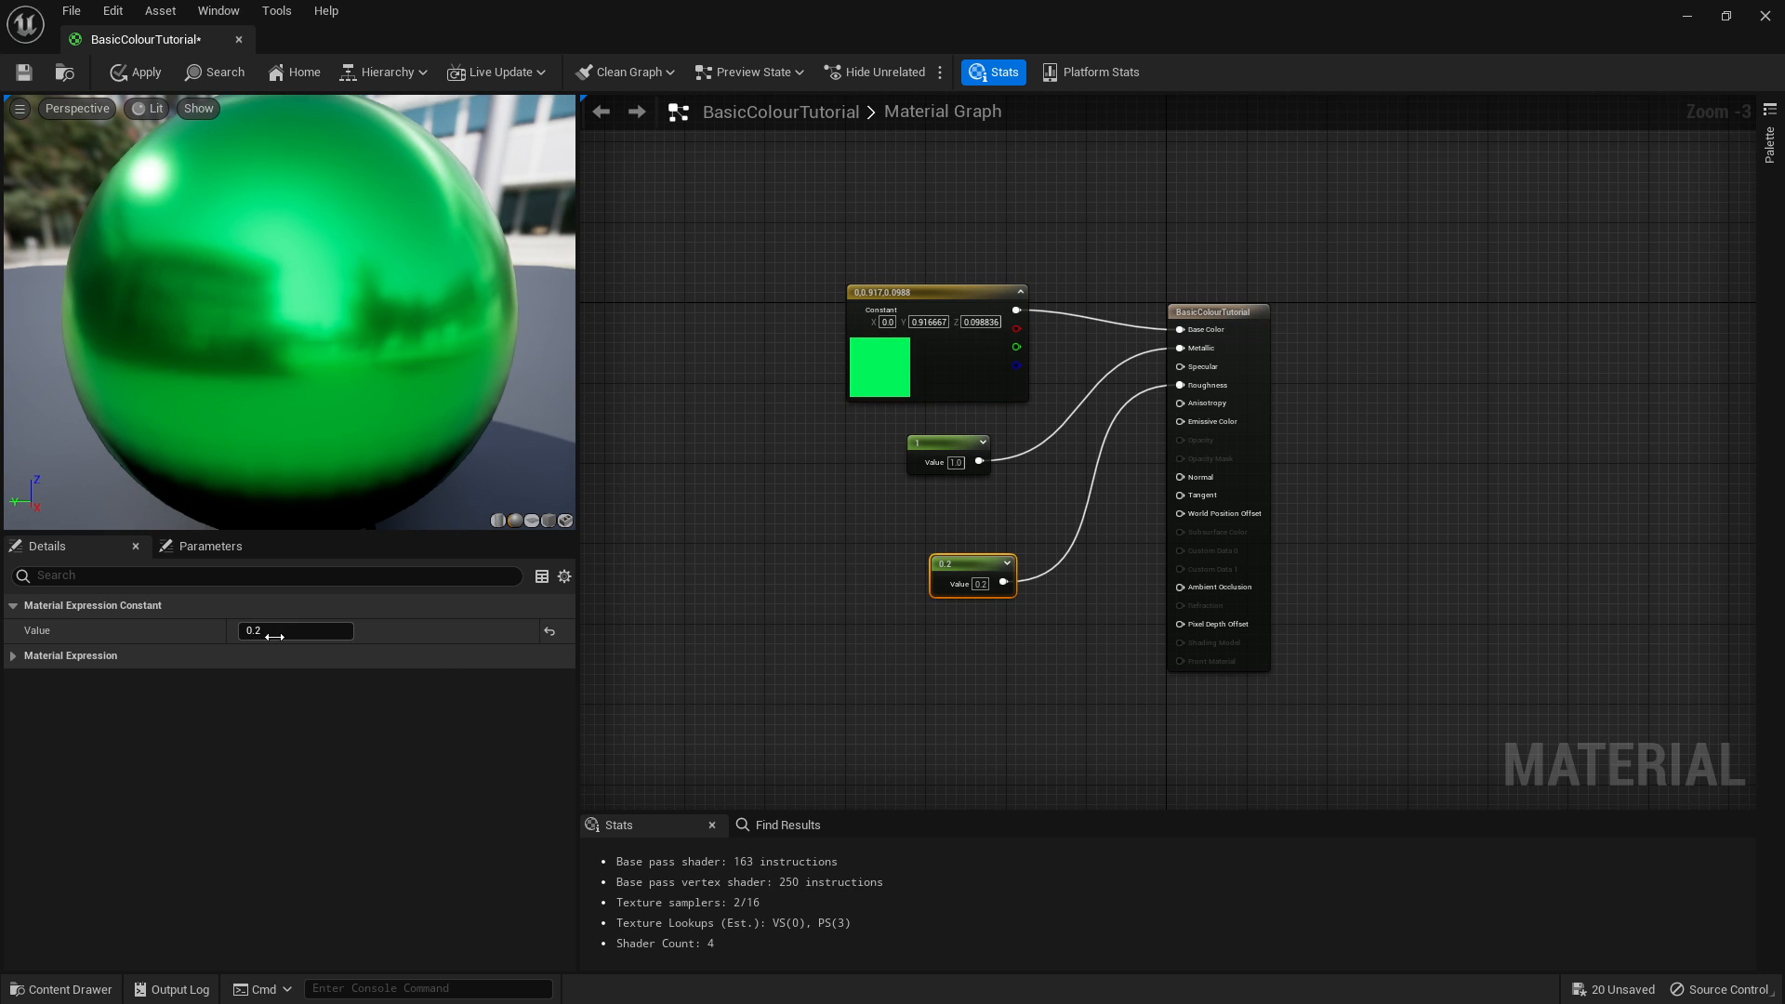
type("0.85")
key("Return")
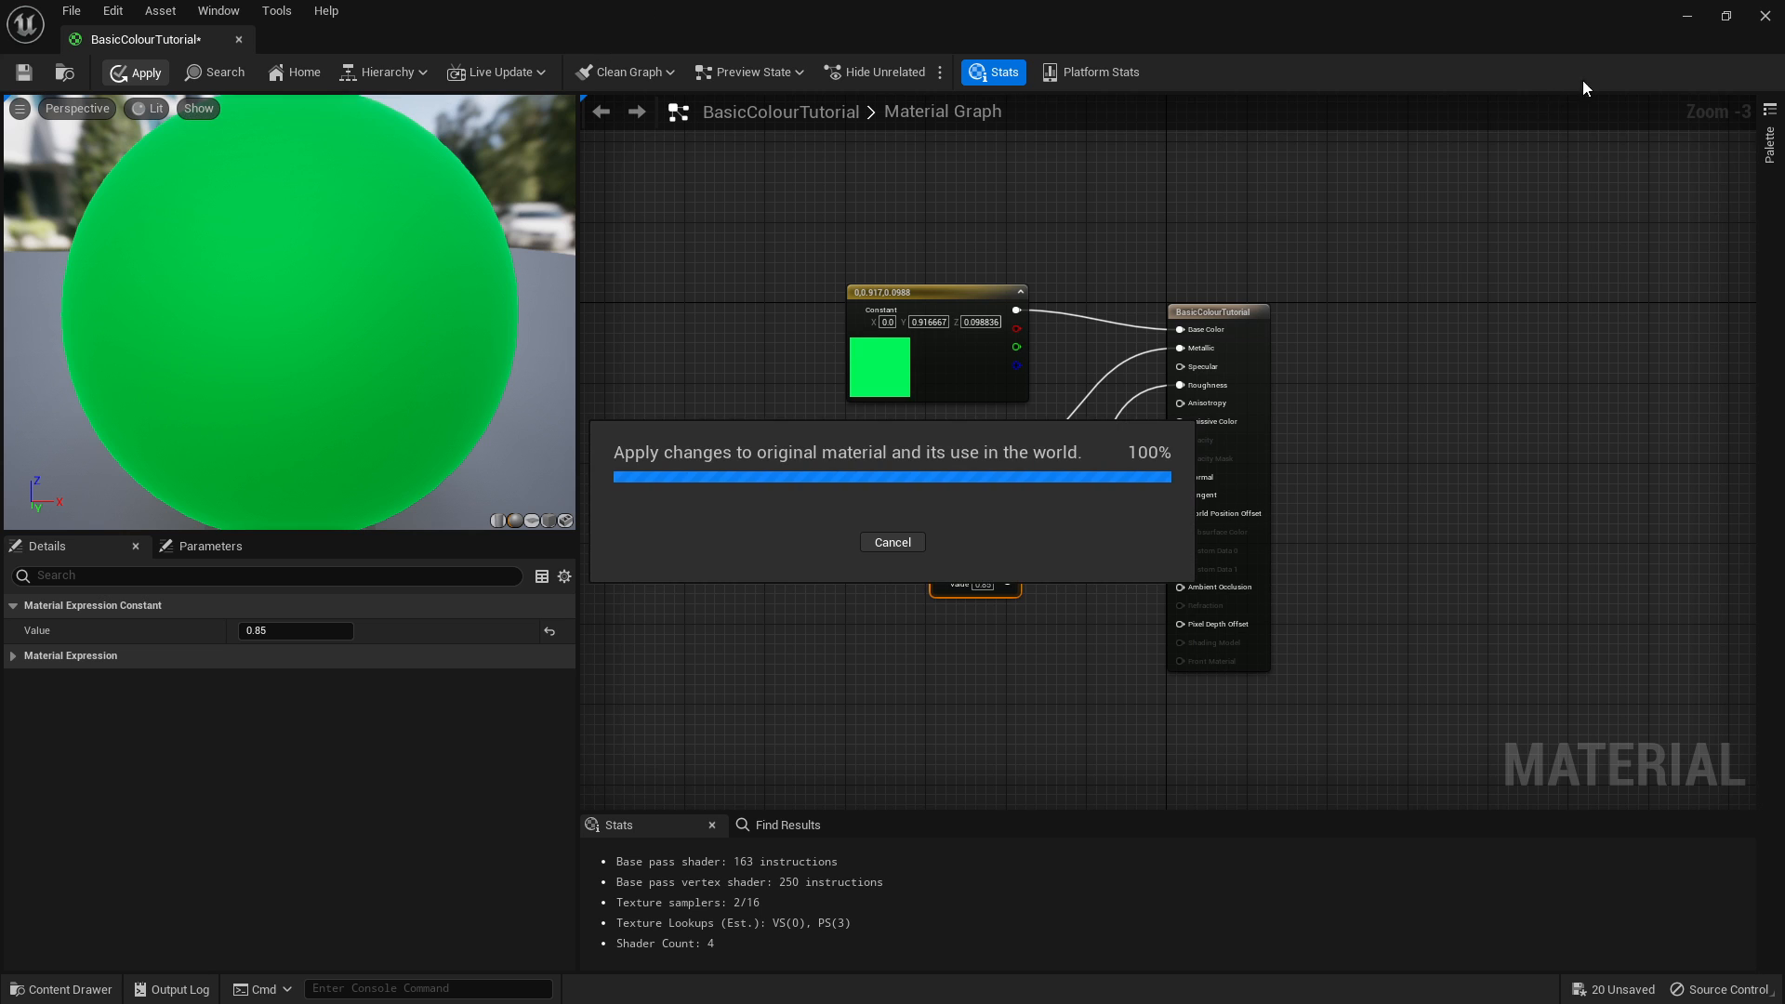
left_click(1686, 16)
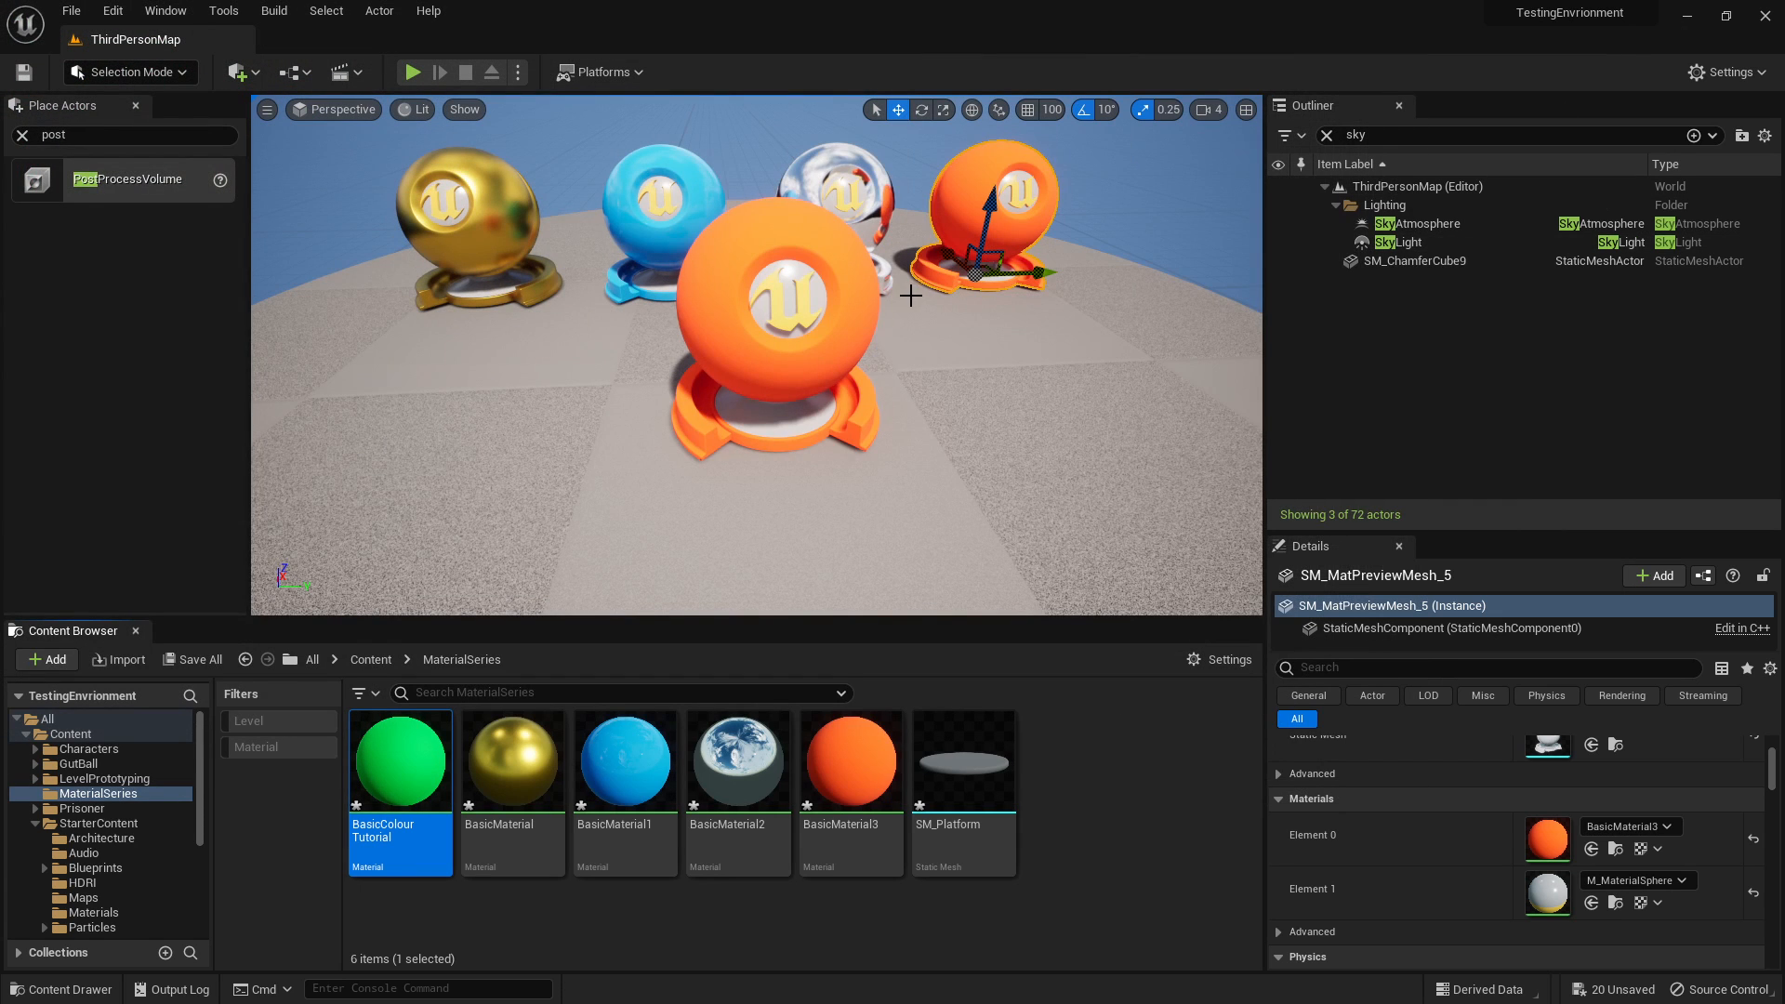
Assign BasicColourTutorial to the front preview mesh and inspect it up close.
left_click_drag(443, 712, 818, 320)
scroll(818, 320, "up", 6)
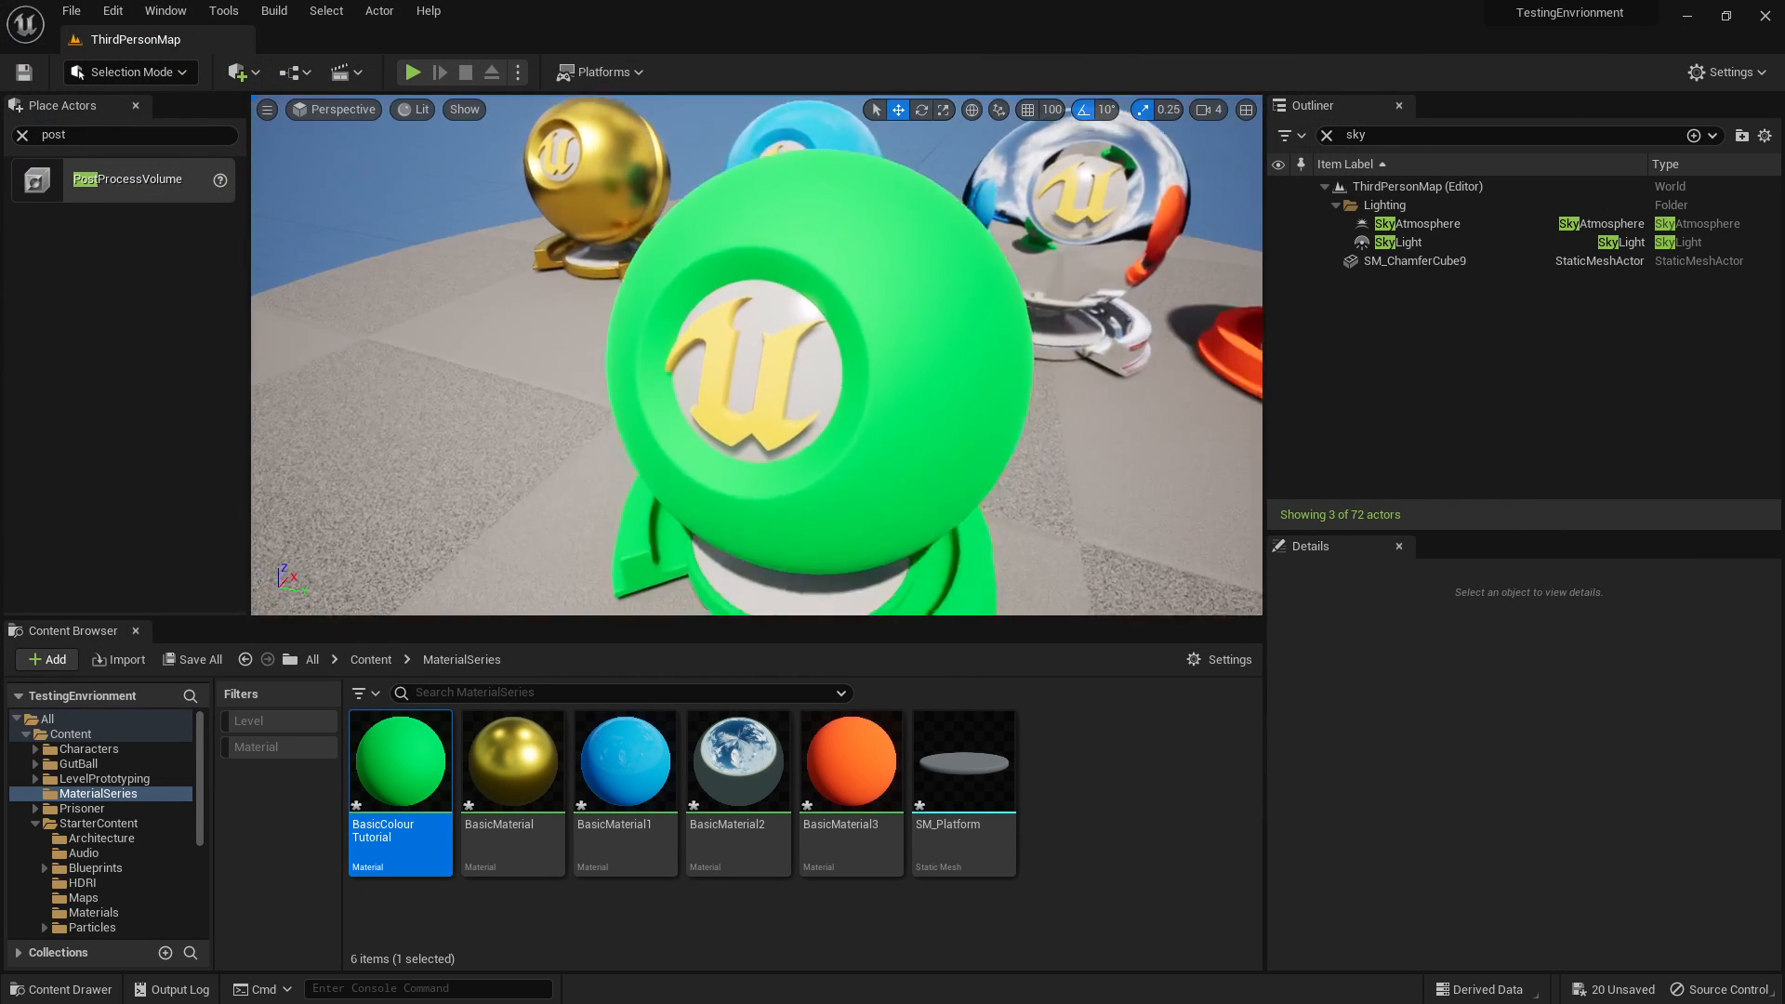
scroll(769, 295, "down", 5)
Reopen BasicColourTutorial, set the Constant feeding Metallic to 0 and apply the material changes.
double_click(399, 762)
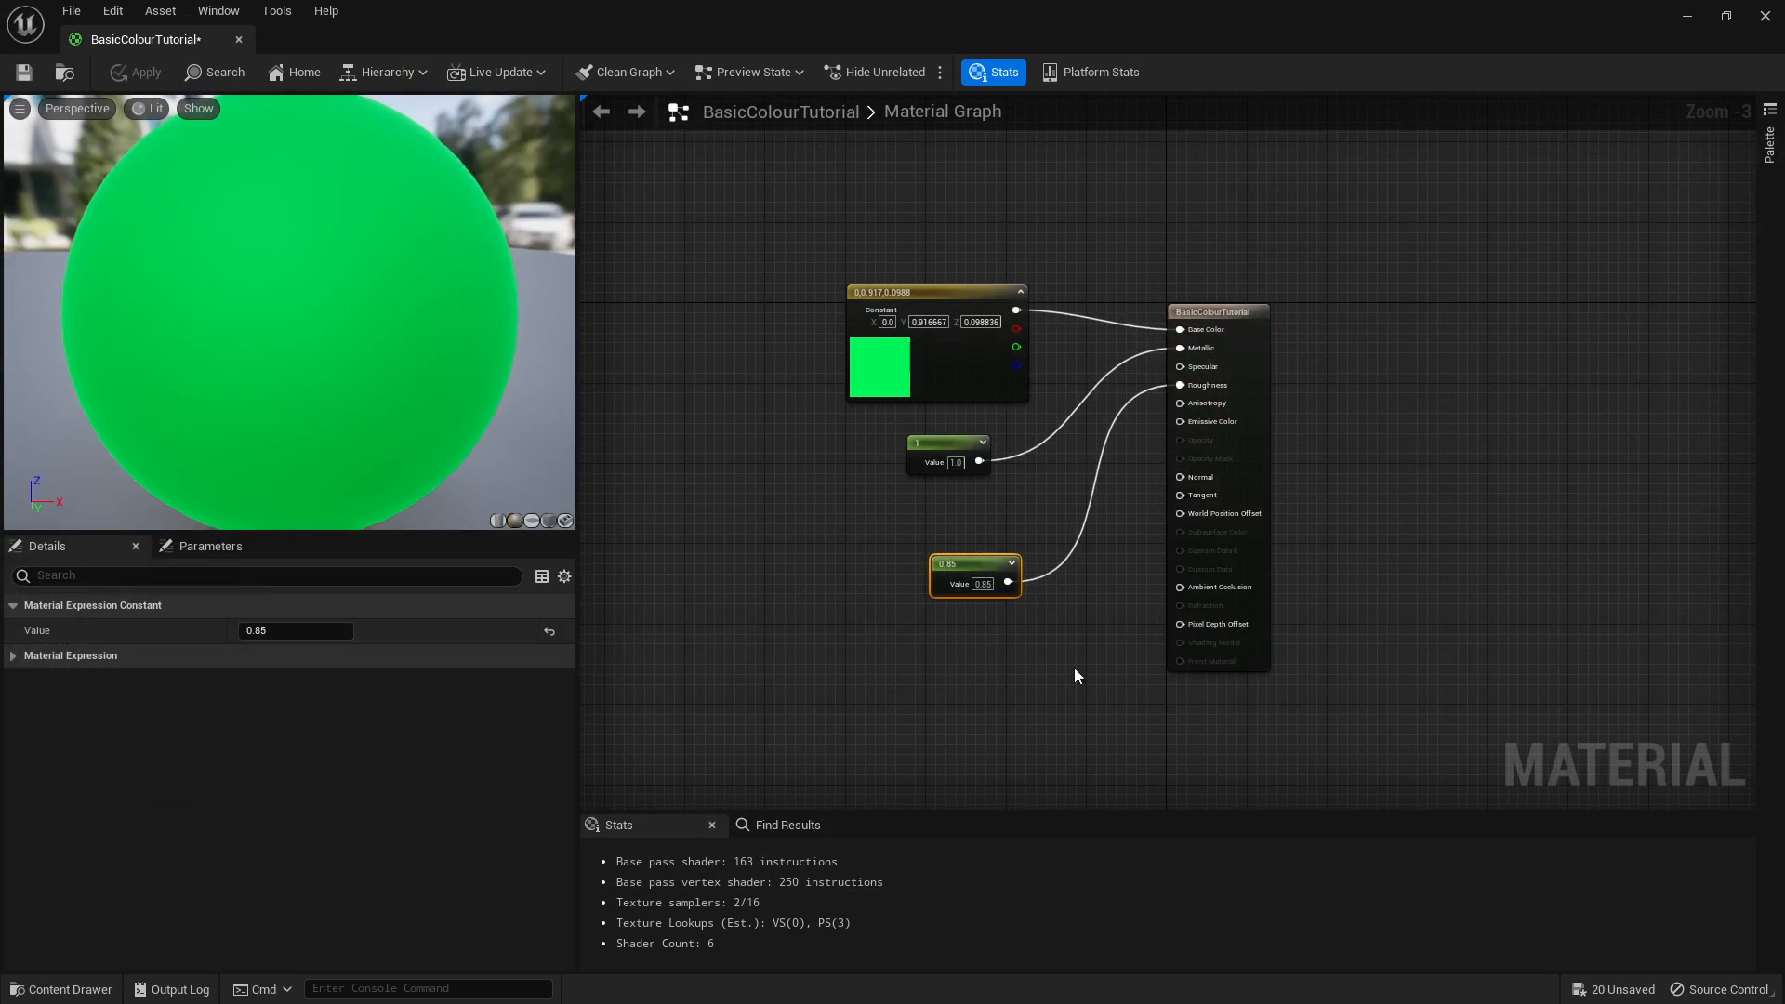
left_click(910, 439)
left_click(298, 630)
type("0")
key("Return")
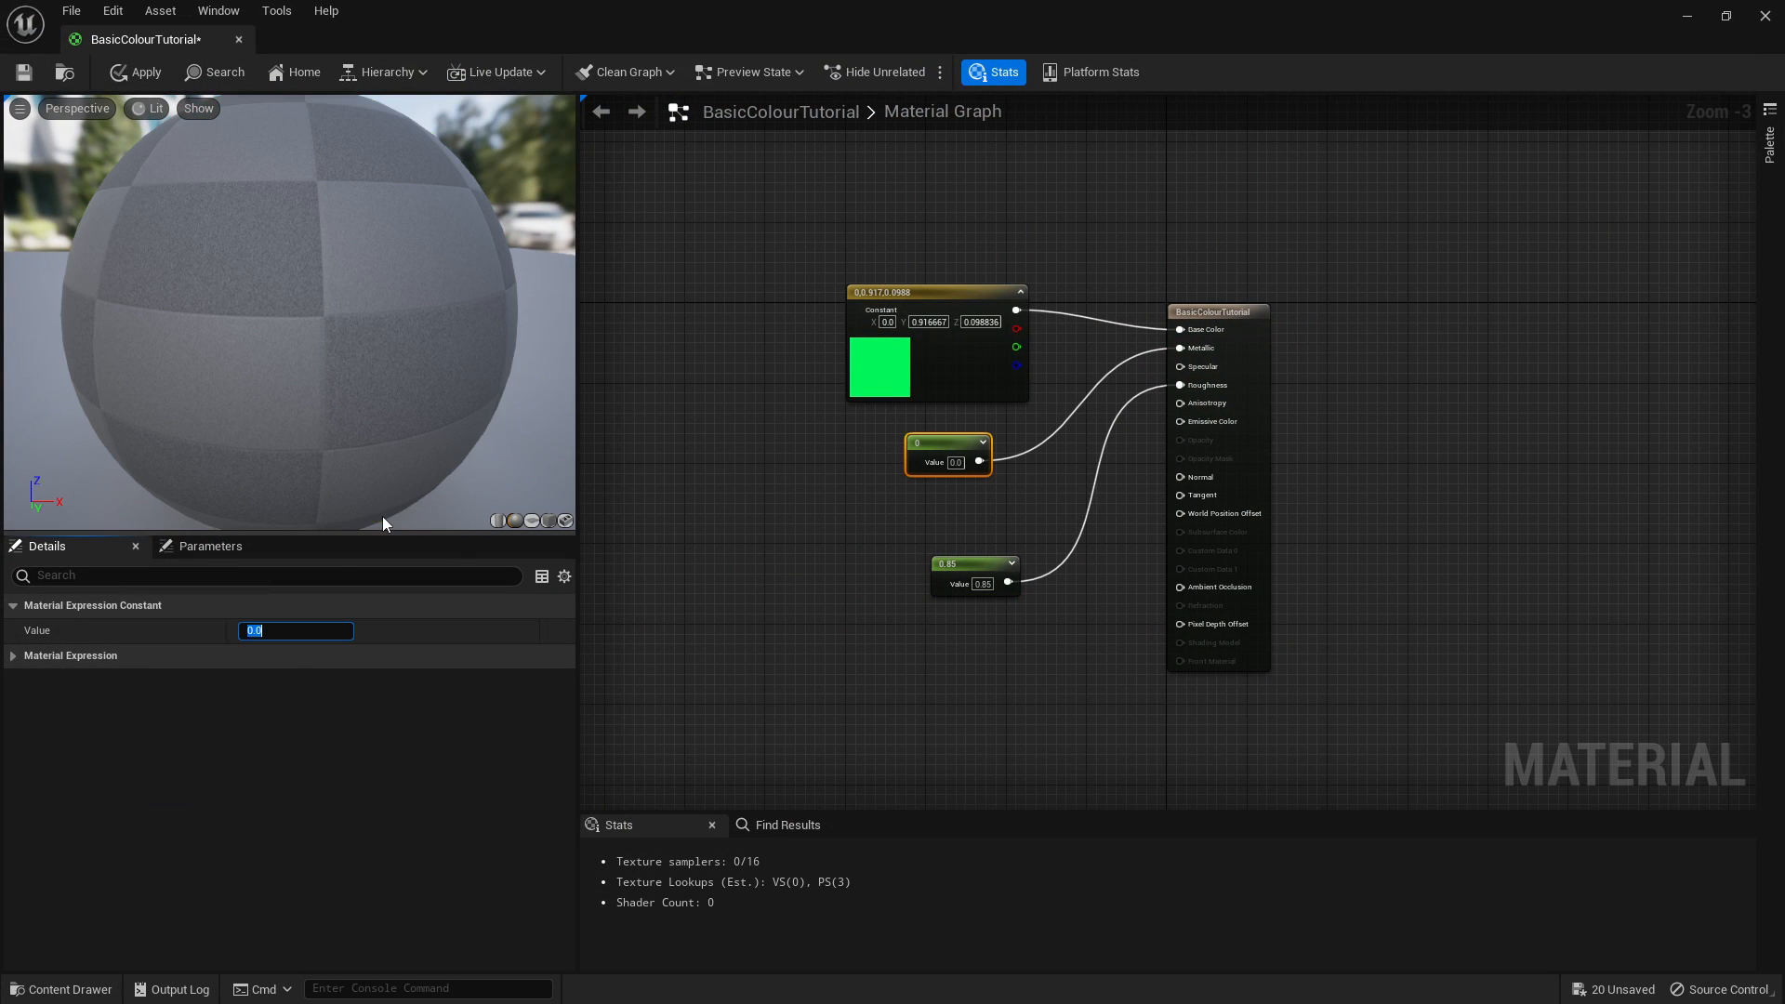
left_click(137, 72)
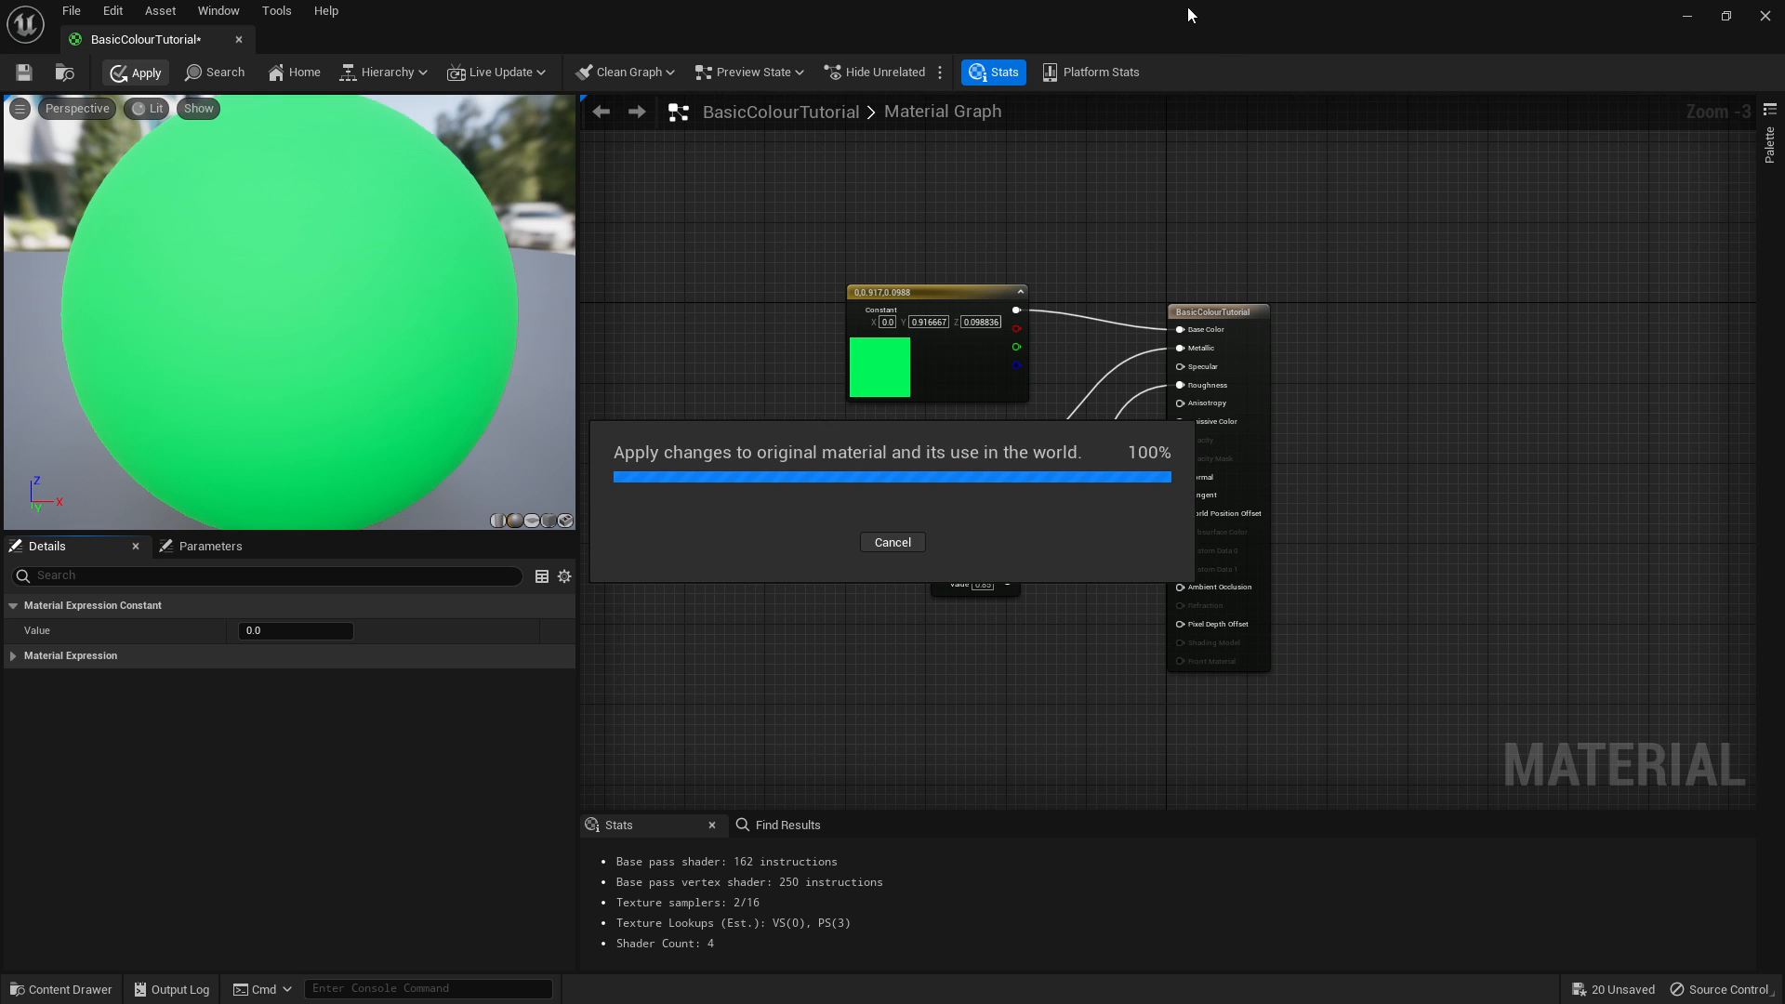
Place the material editor as a smaller window beside the front preview mesh, with all three constant nodes in view.
left_click_drag(1174, 13, 1448, 209)
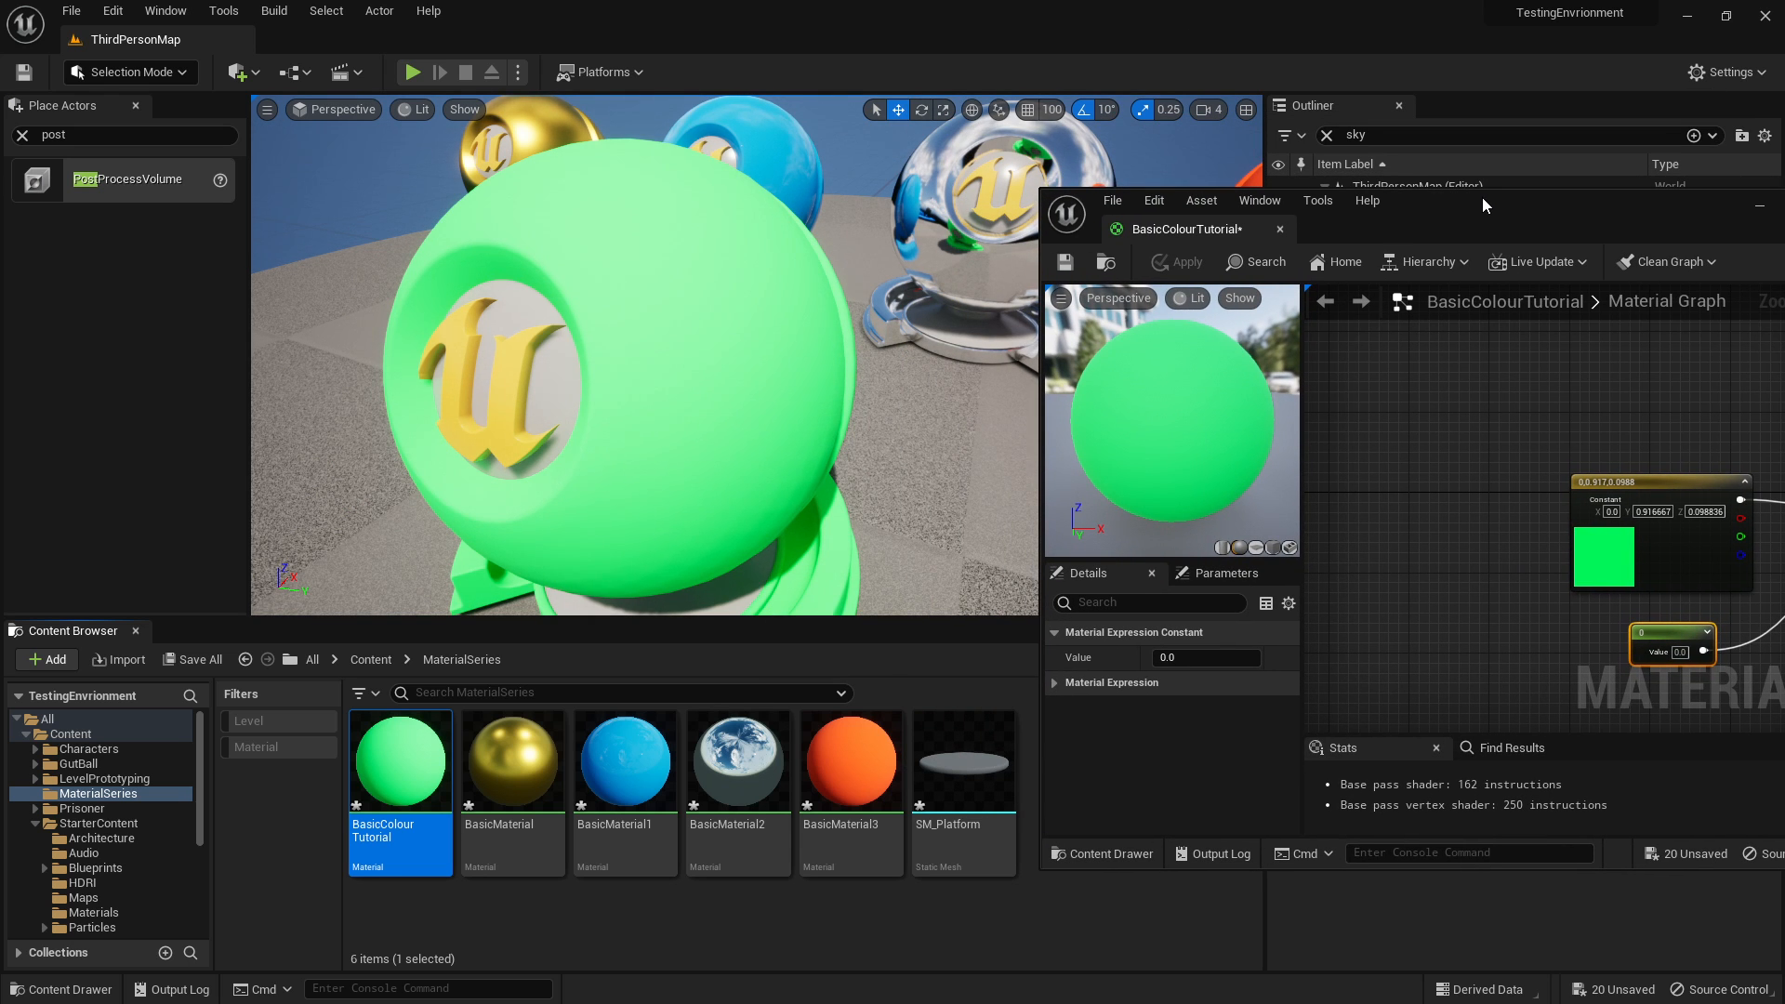
left_click_drag(1482, 198, 1358, 175)
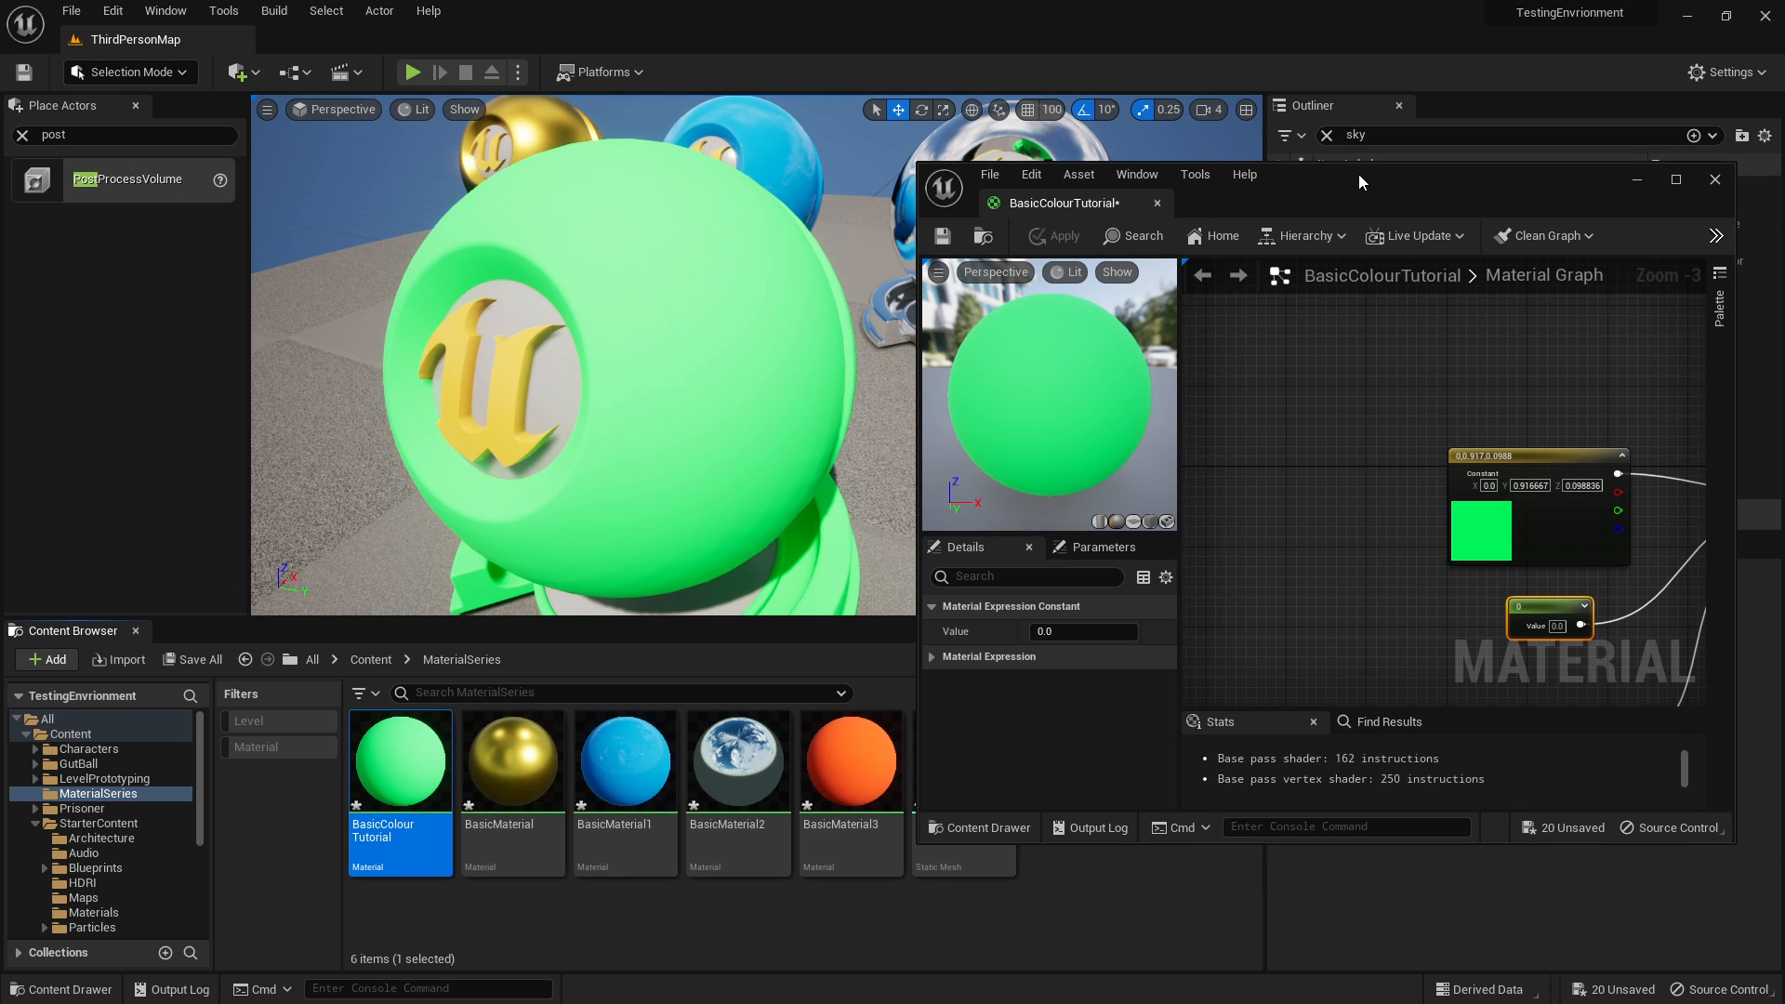
right_click_drag(1483, 395, 1326, 254)
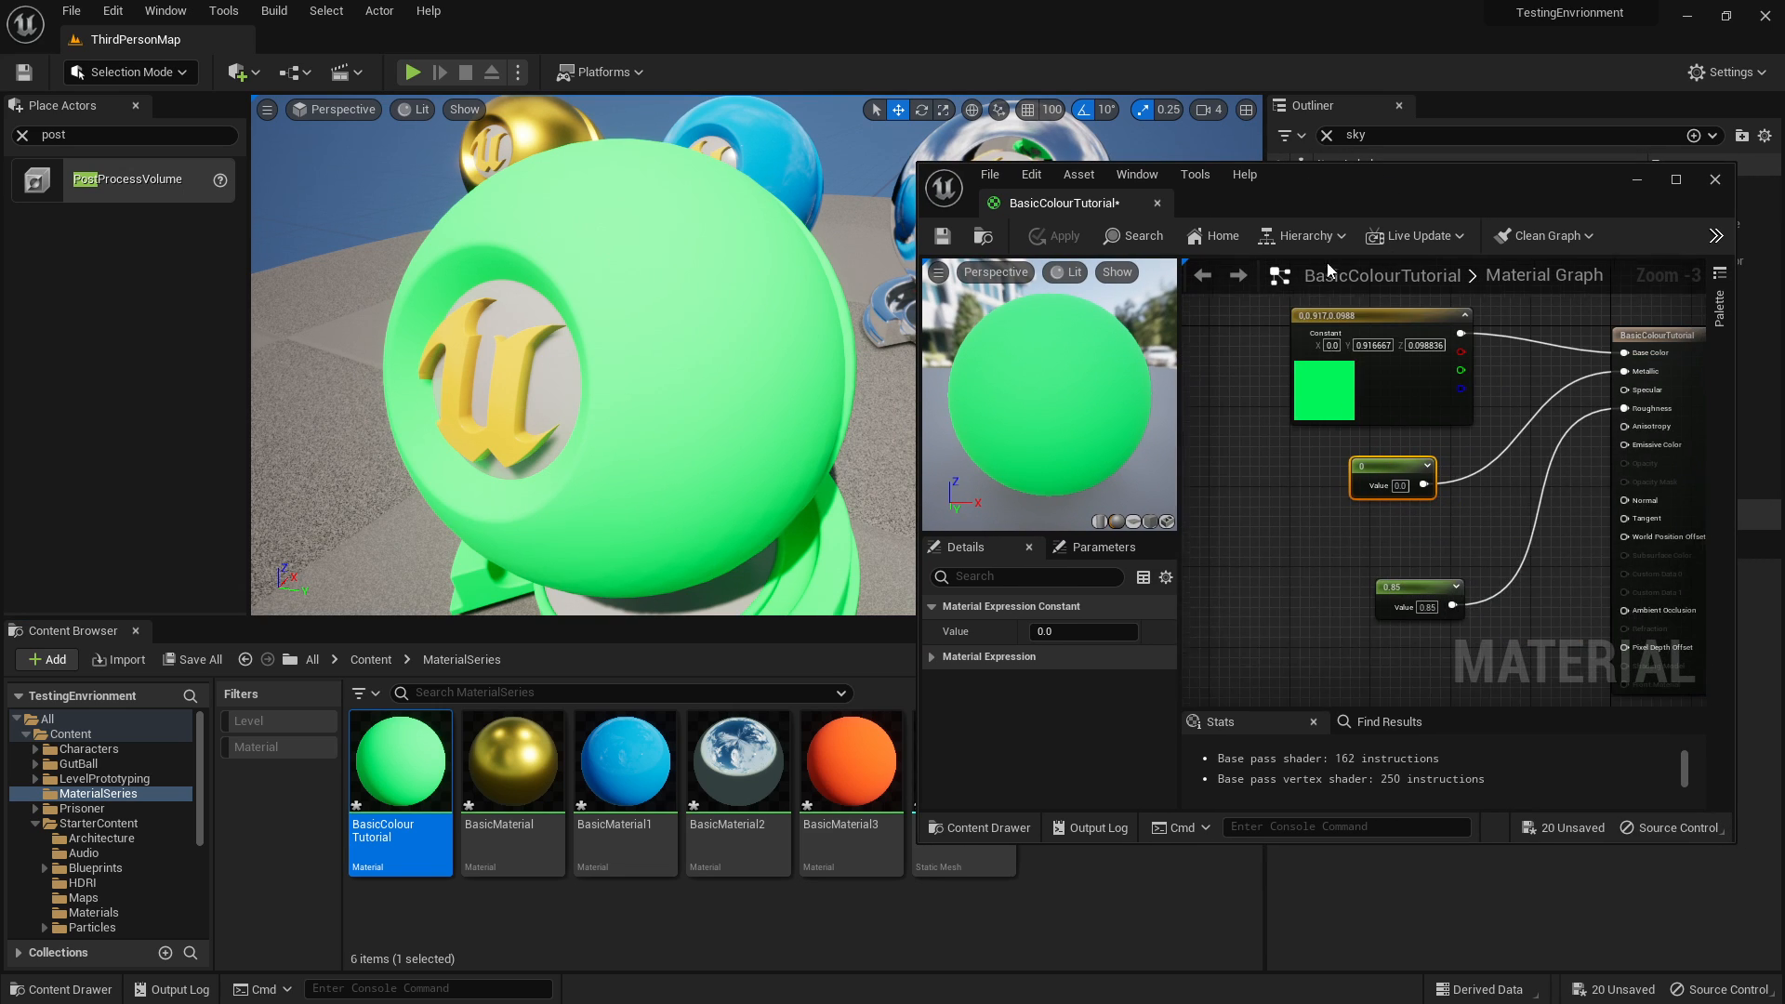
Try 0.2 for the Constant feeding Roughness, set it to 0 instead and apply the material changes.
left_click(1415, 589)
left_click(1087, 631)
type("0.2")
key("Return")
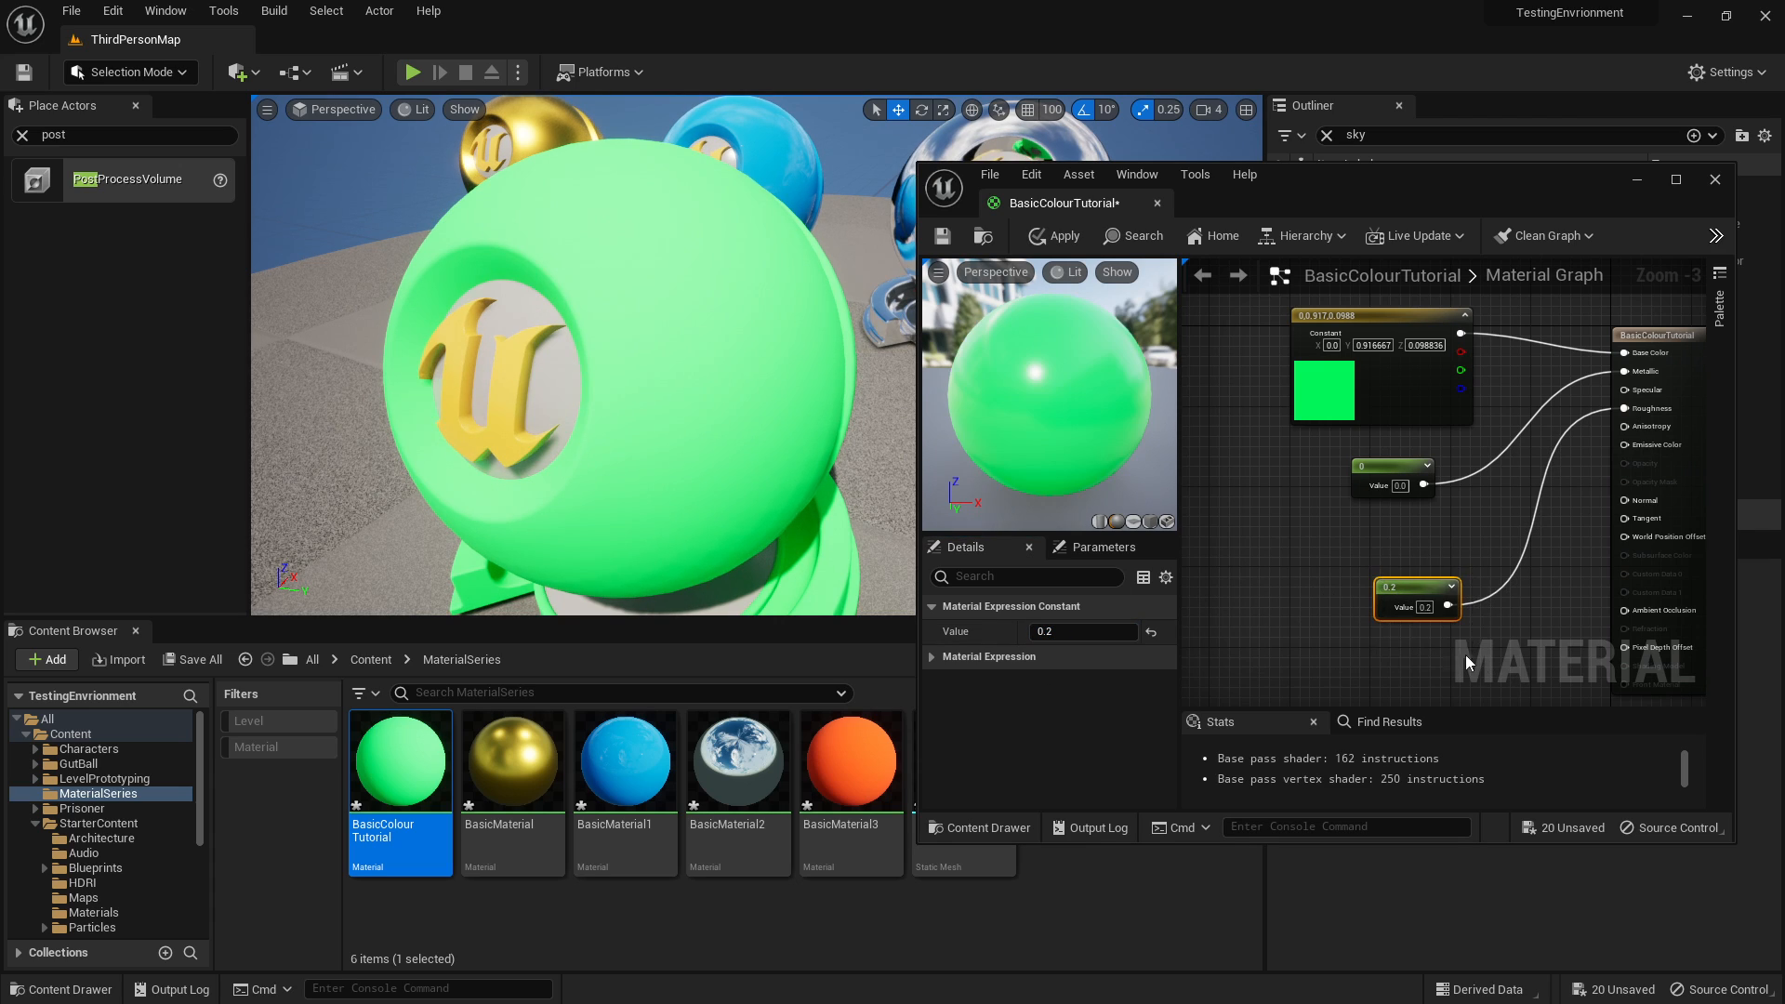
left_click(1080, 631)
type("0")
key("Return")
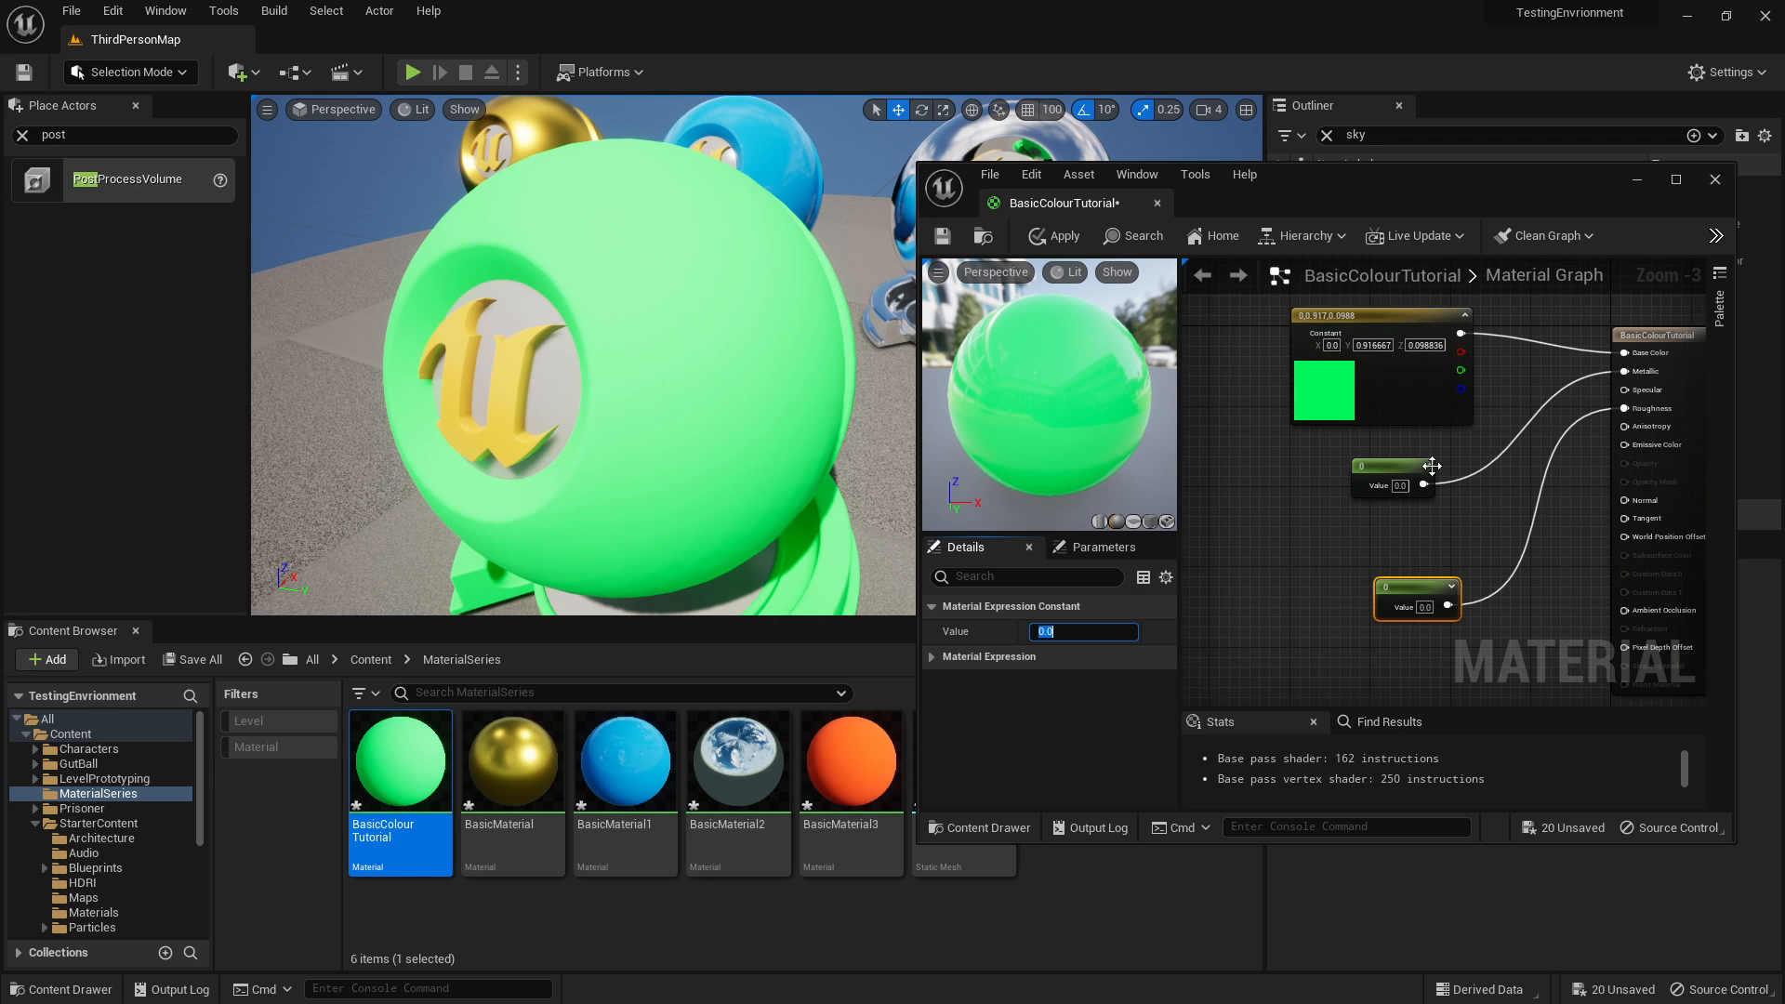
left_click(1057, 236)
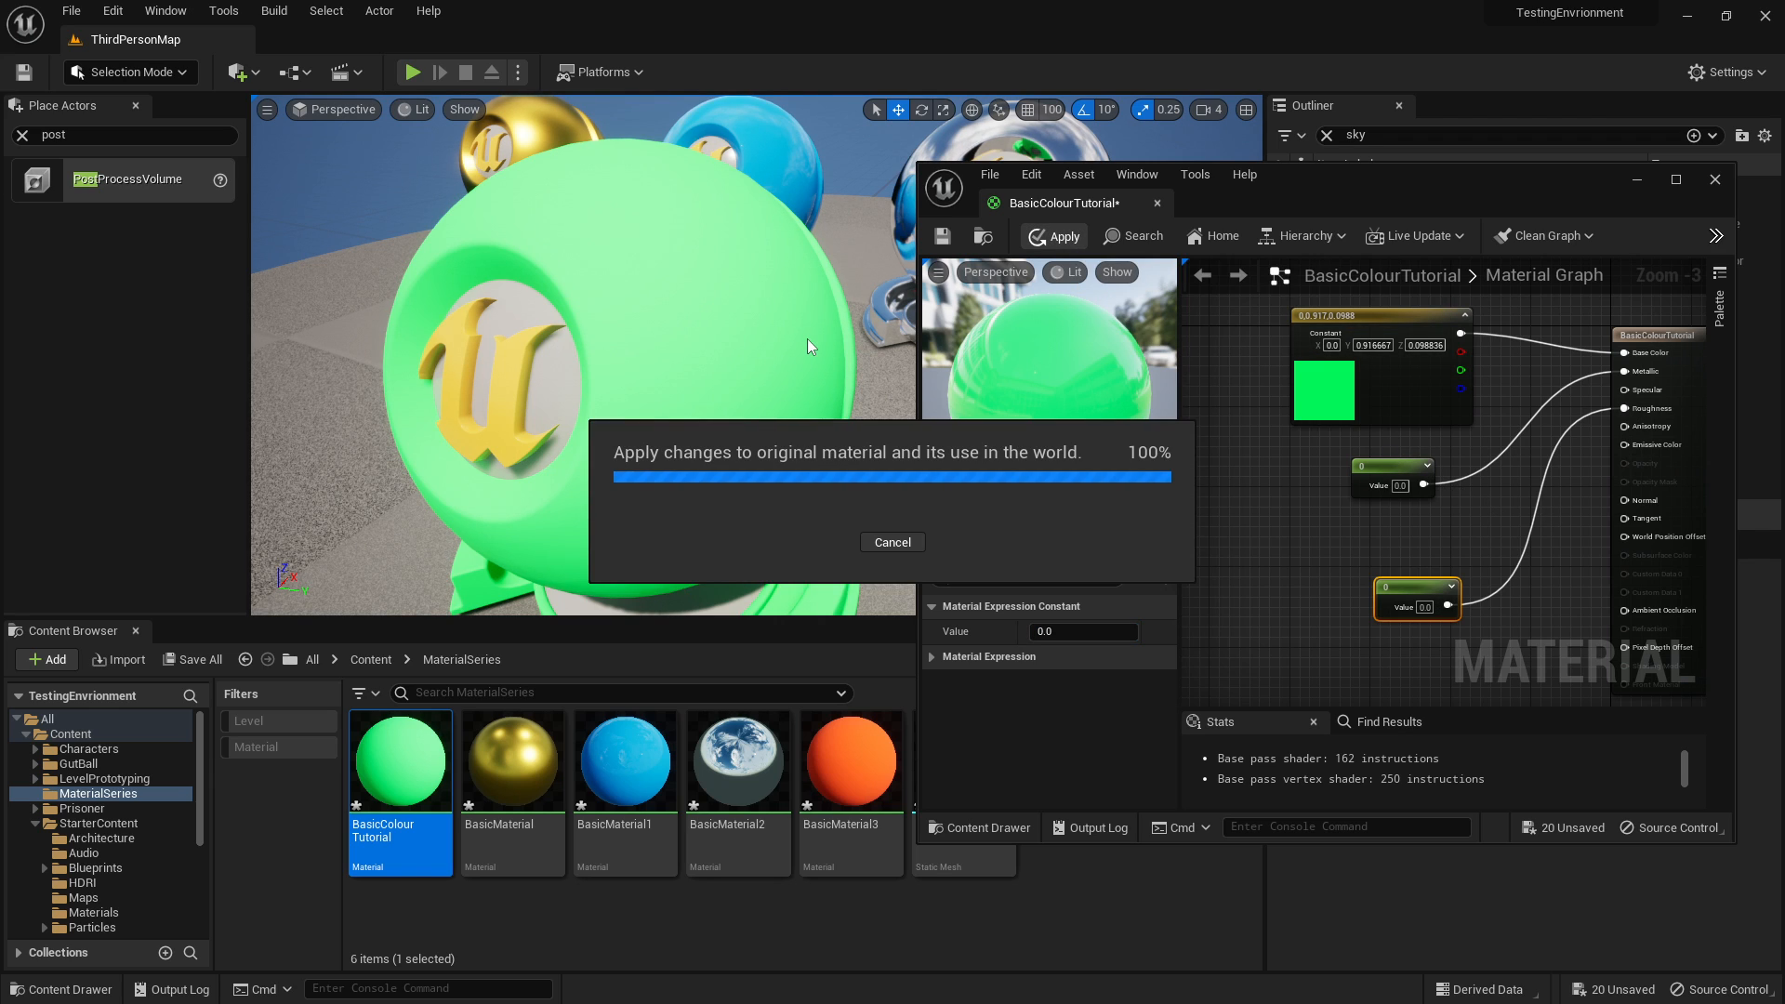
Place a Point Light beside the green preview mesh and move the material editor out of the way.
mouse_move(769, 321)
right_mouse_down()
mouse_move(697, 316)
mouse_move(768, 310)
right_mouse_up()
key("w")
key("w")
right_click_drag(704, 374, 704, 375)
key("s")
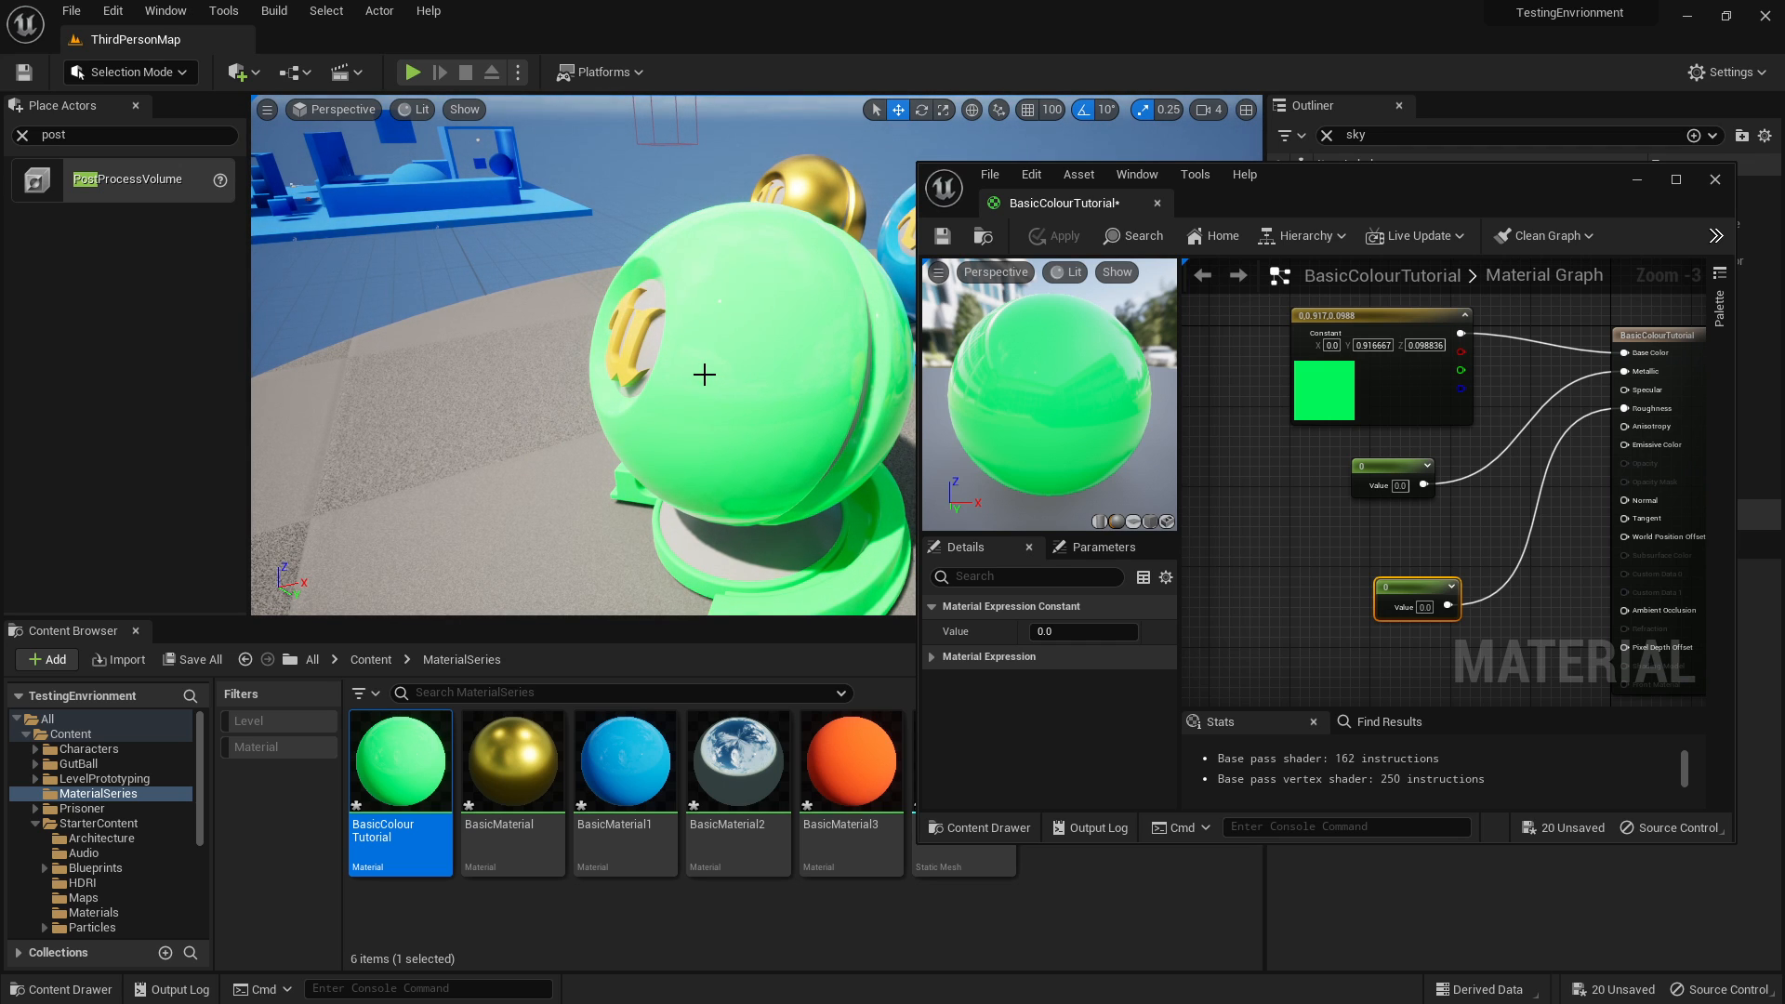
left_click(22, 136)
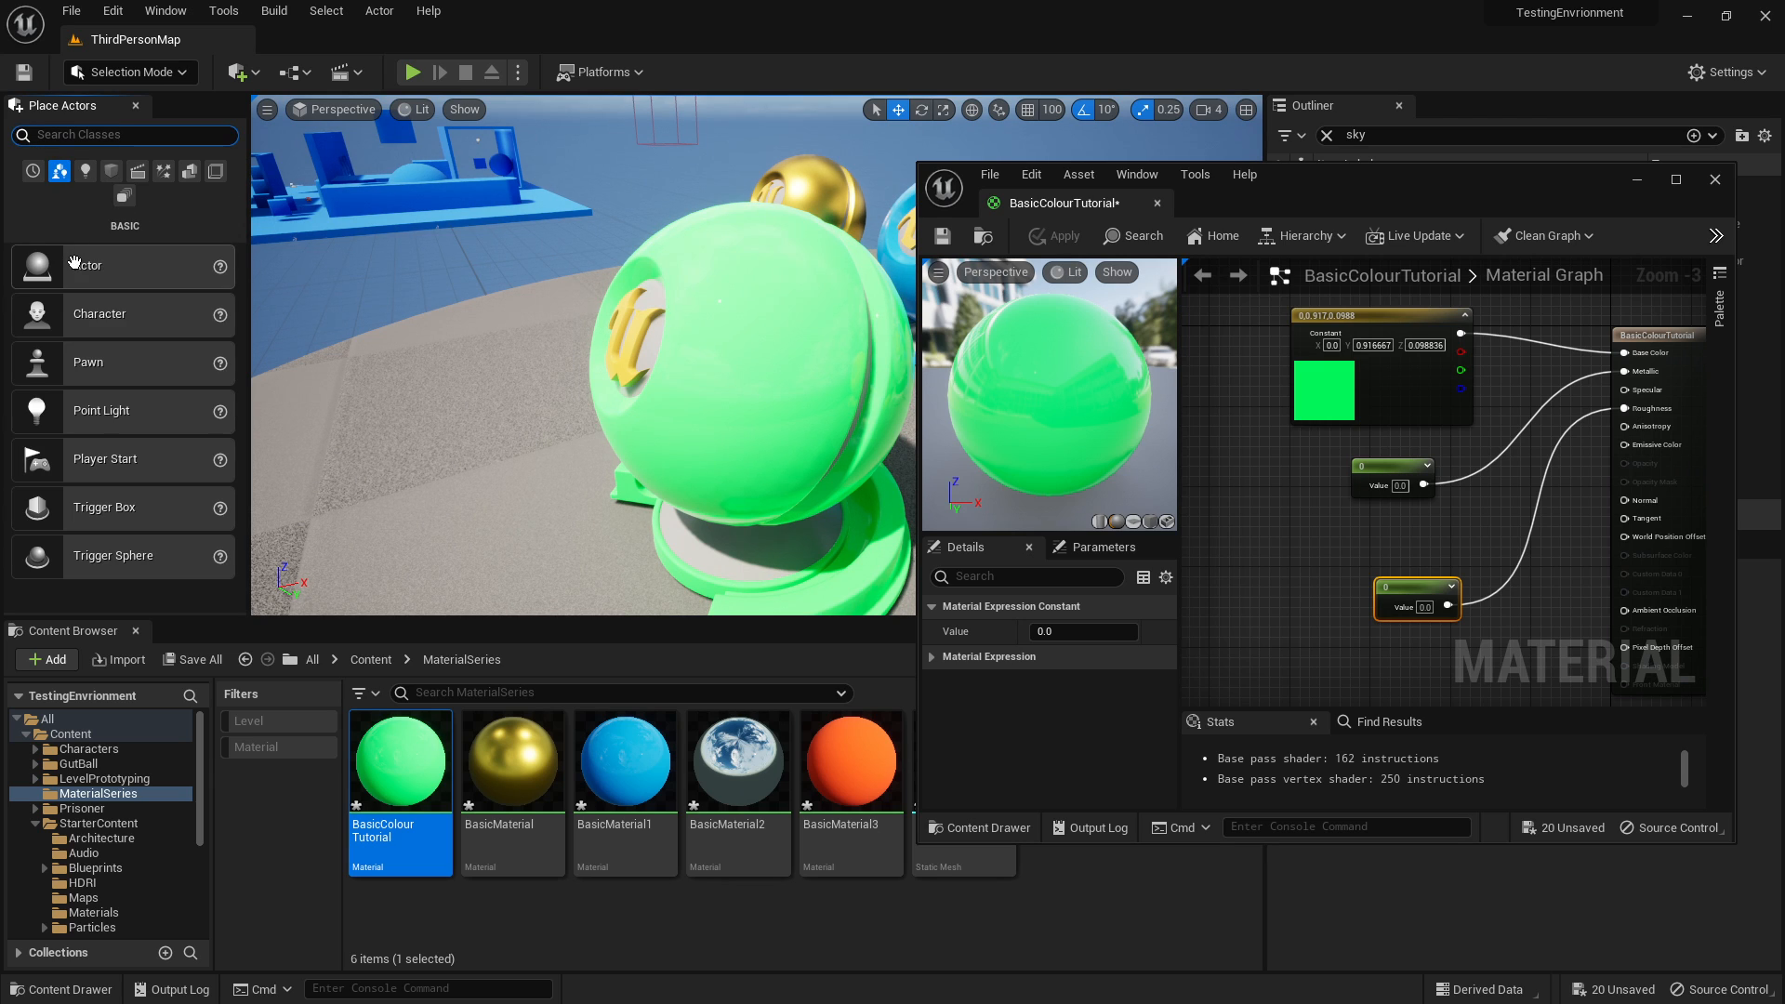
left_click(85, 171)
left_click_drag(98, 316, 428, 391)
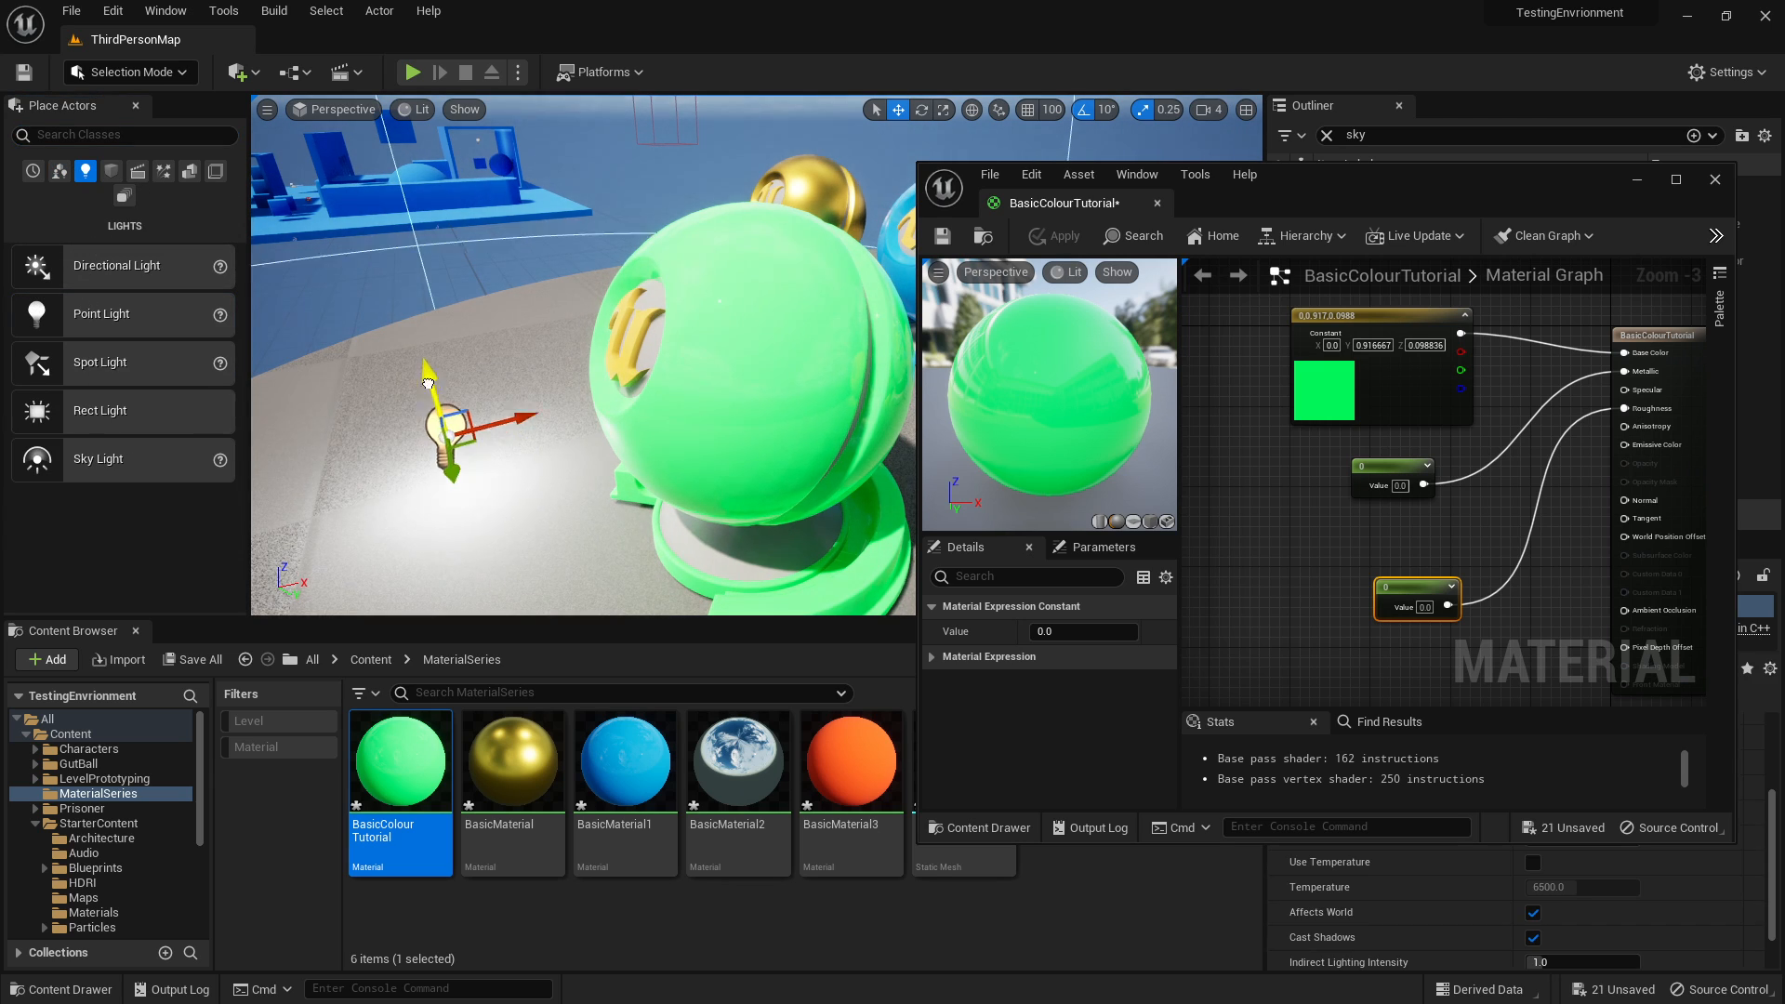
left_click_drag(1478, 176, 1180, 0)
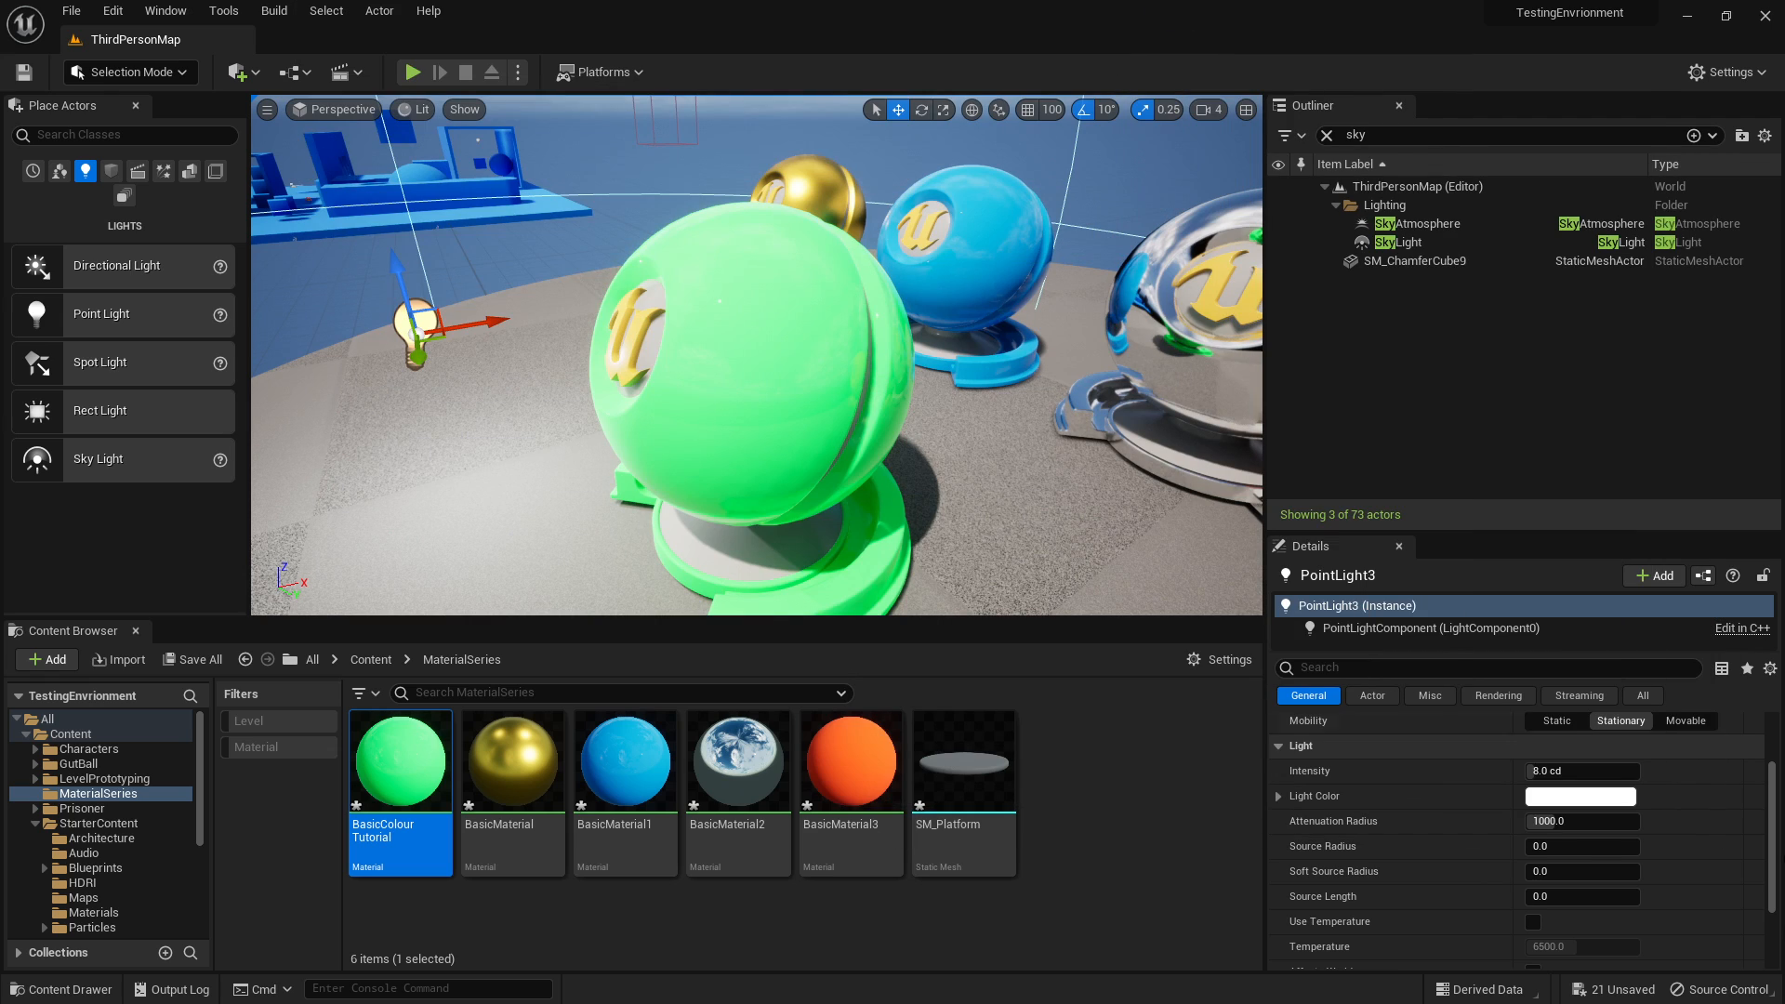
Give the point light a red colour (R 1.0, G 0.0, B 0.041794) and 10 cd intensity, positioned on the green mesh's opposite side.
left_click(1608, 802)
mouse_move(1421, 645)
left_mouse_down()
mouse_move(1431, 612)
mouse_move(1411, 664)
left_mouse_up()
left_click_drag(452, 343, 817, 312)
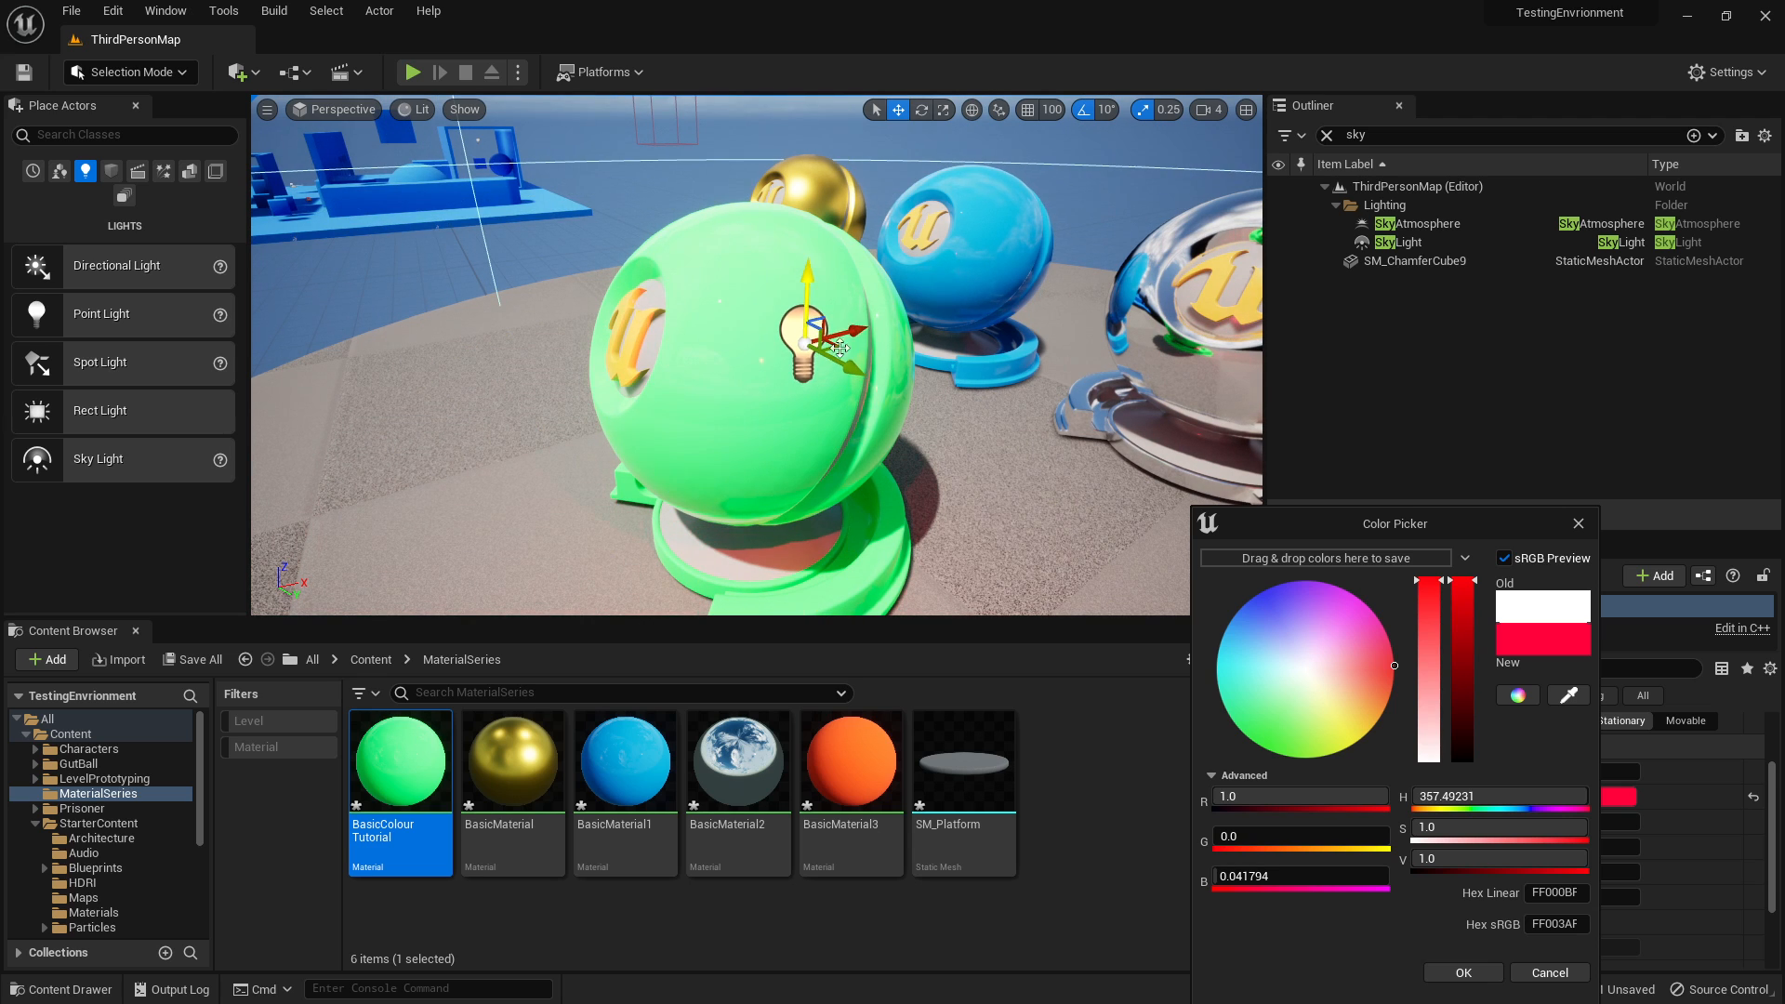
left_click_drag(855, 371, 880, 385)
right_click_drag(824, 487, 897, 486)
left_click(1467, 973)
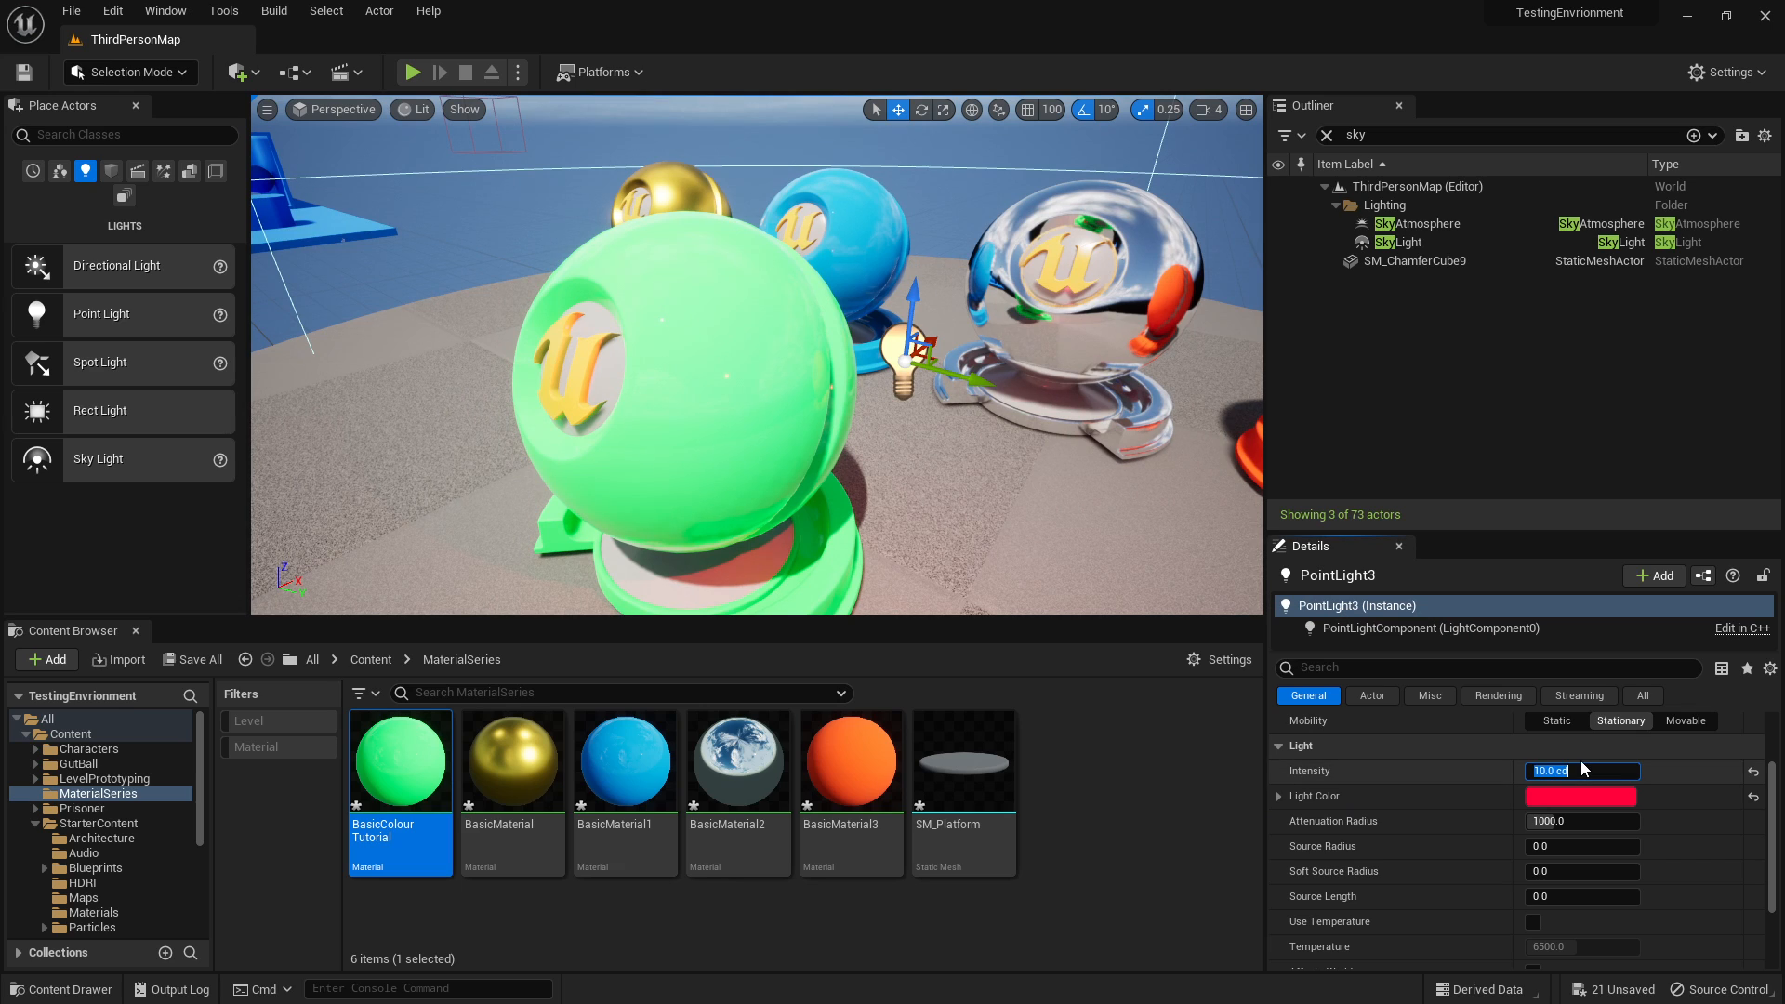
Bring BasicColourTutorial back up, set the Constant feeding Roughness to 0.2 and apply the material changes.
left_click(432, 747)
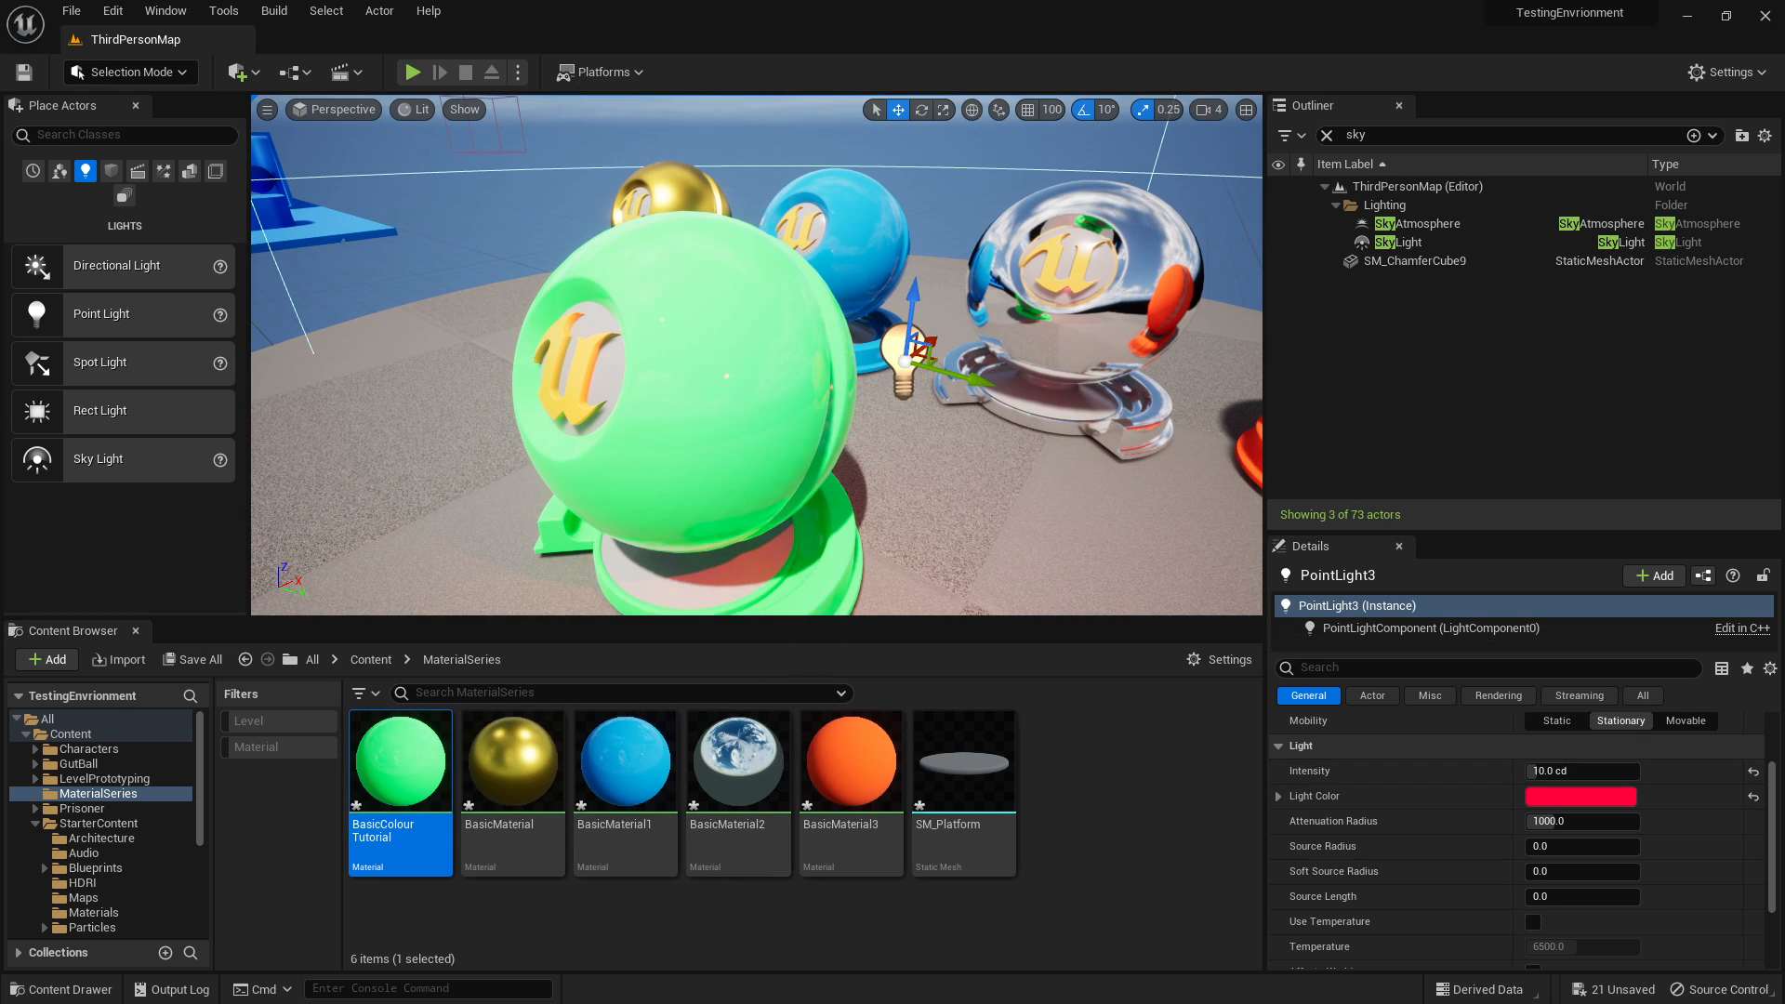
left_click_drag(957, 2, 1089, 236)
left_click(1148, 614)
left_click(1122, 637)
left_click(744, 687)
type("0.2")
key("Return")
left_click(764, 293)
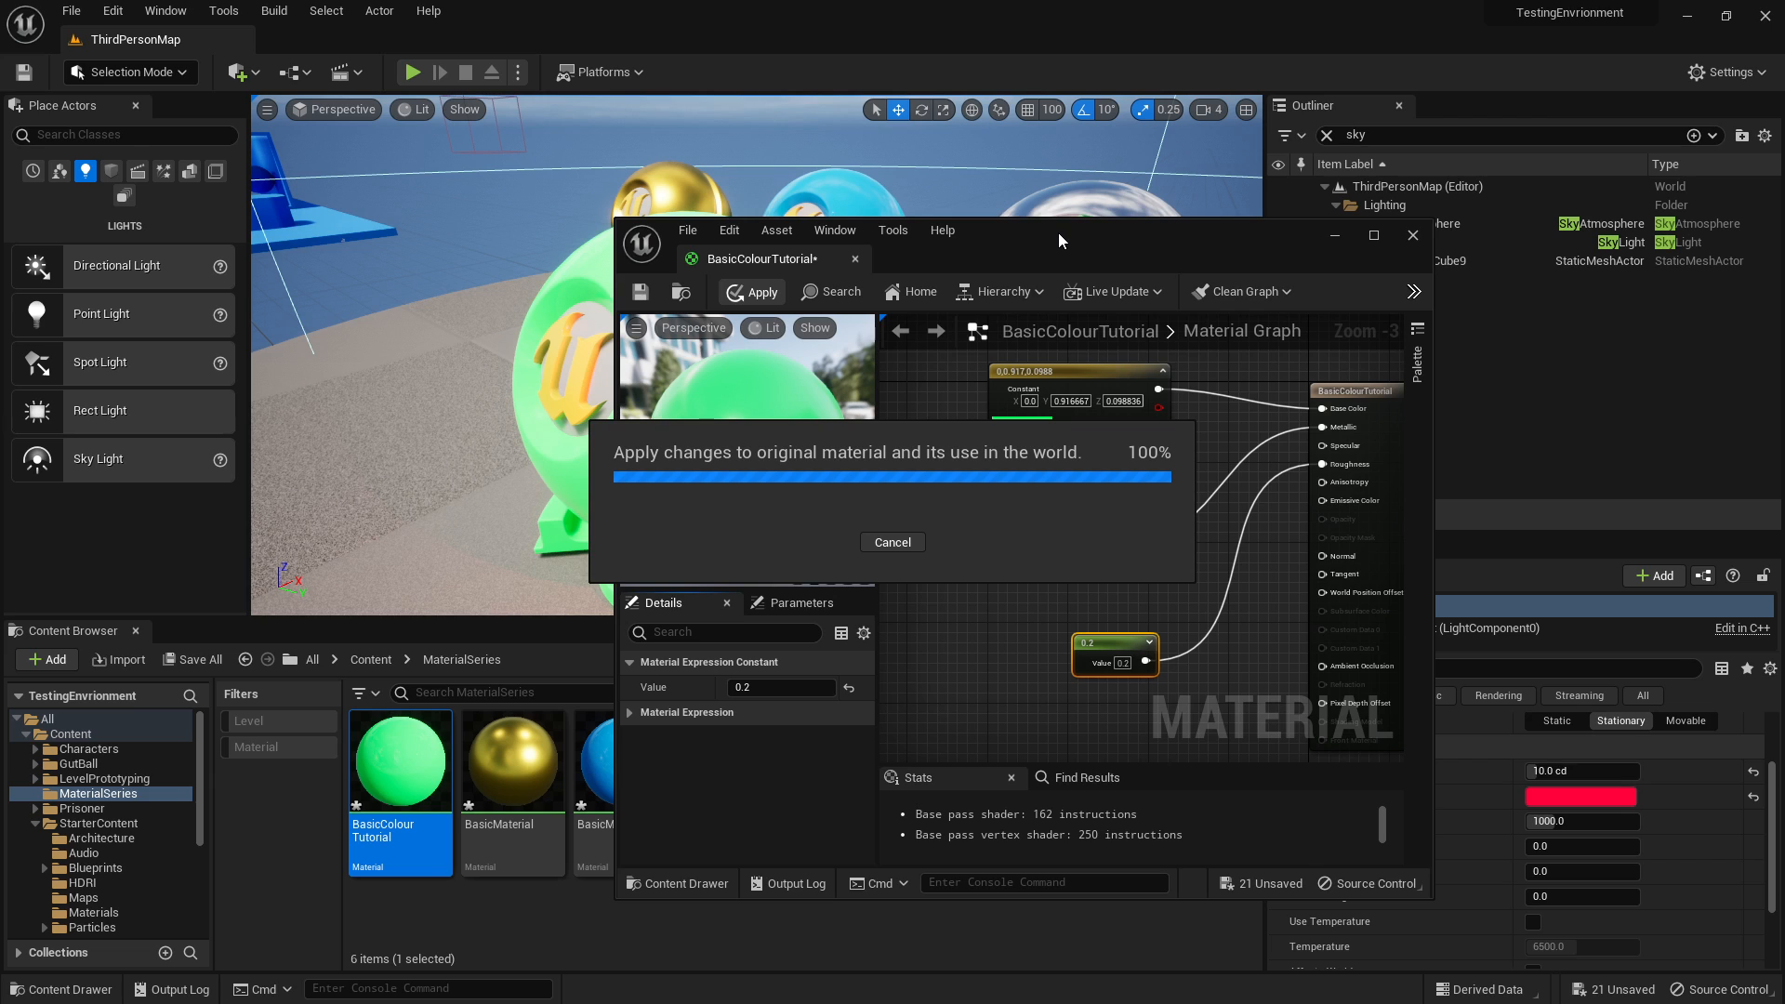
Move the point light up to the green mesh's upper edge, shifting the material editor to keep the mesh and nodes in view.
left_click_drag(1057, 231, 1518, 365)
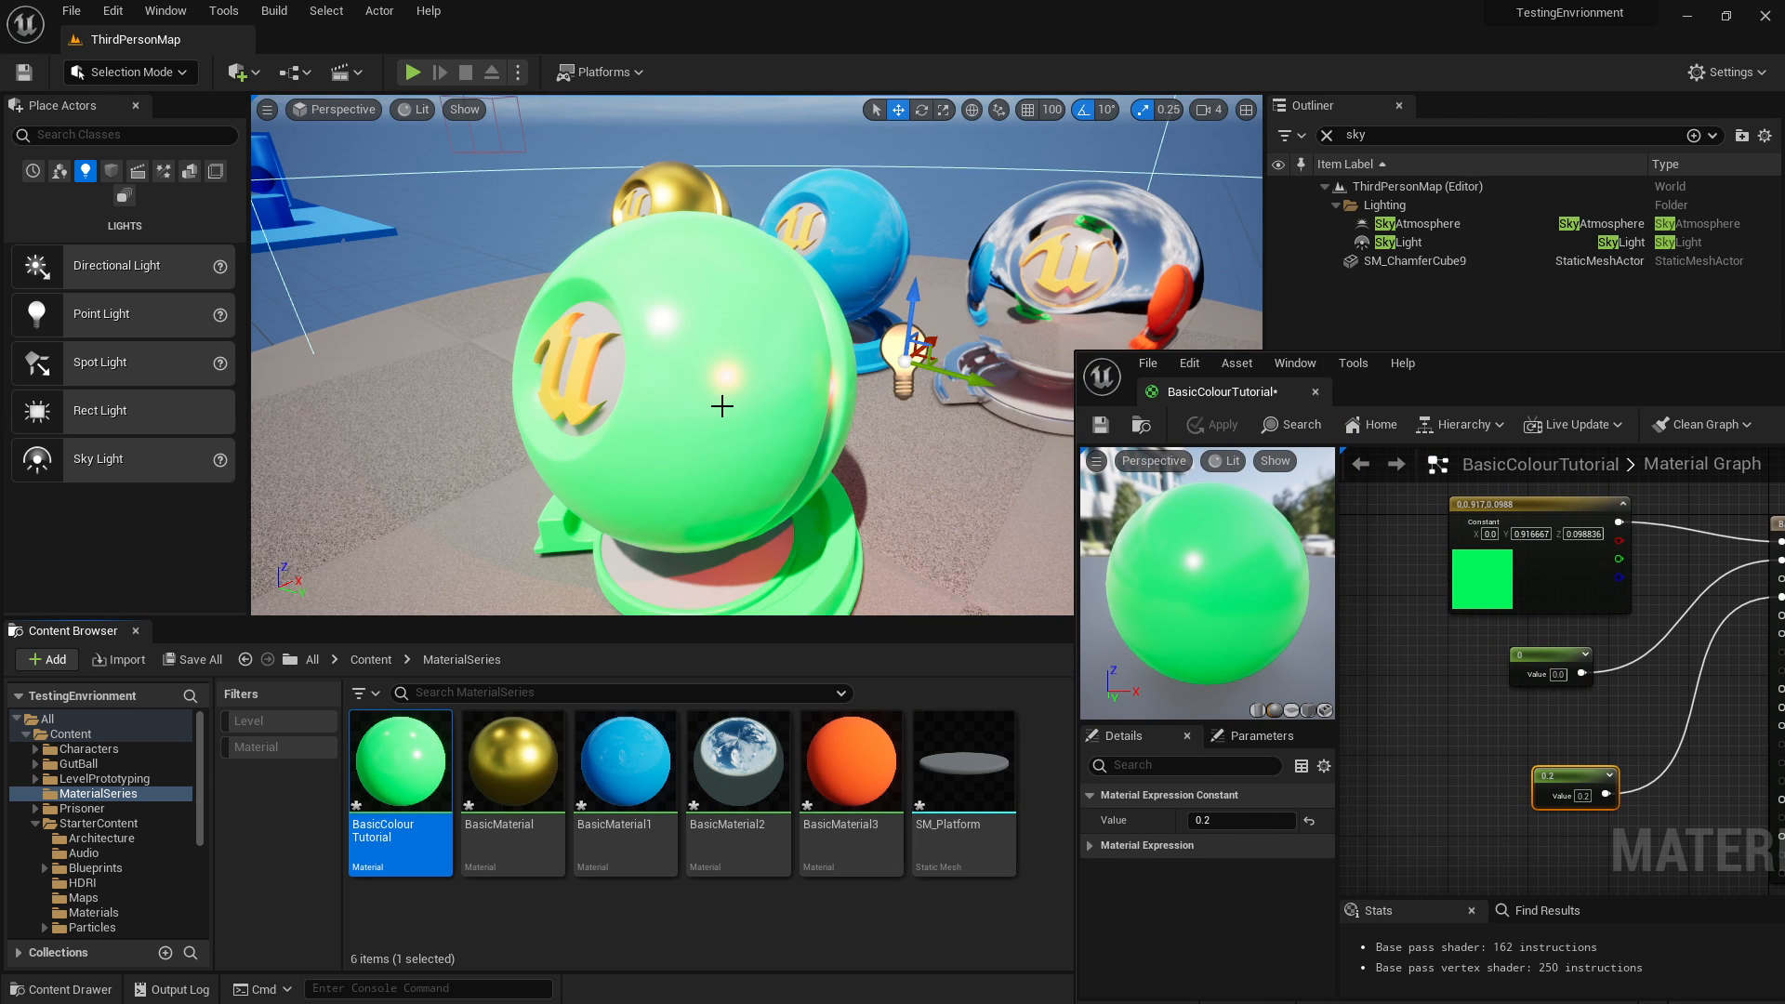
left_click_drag(938, 361, 770, 190)
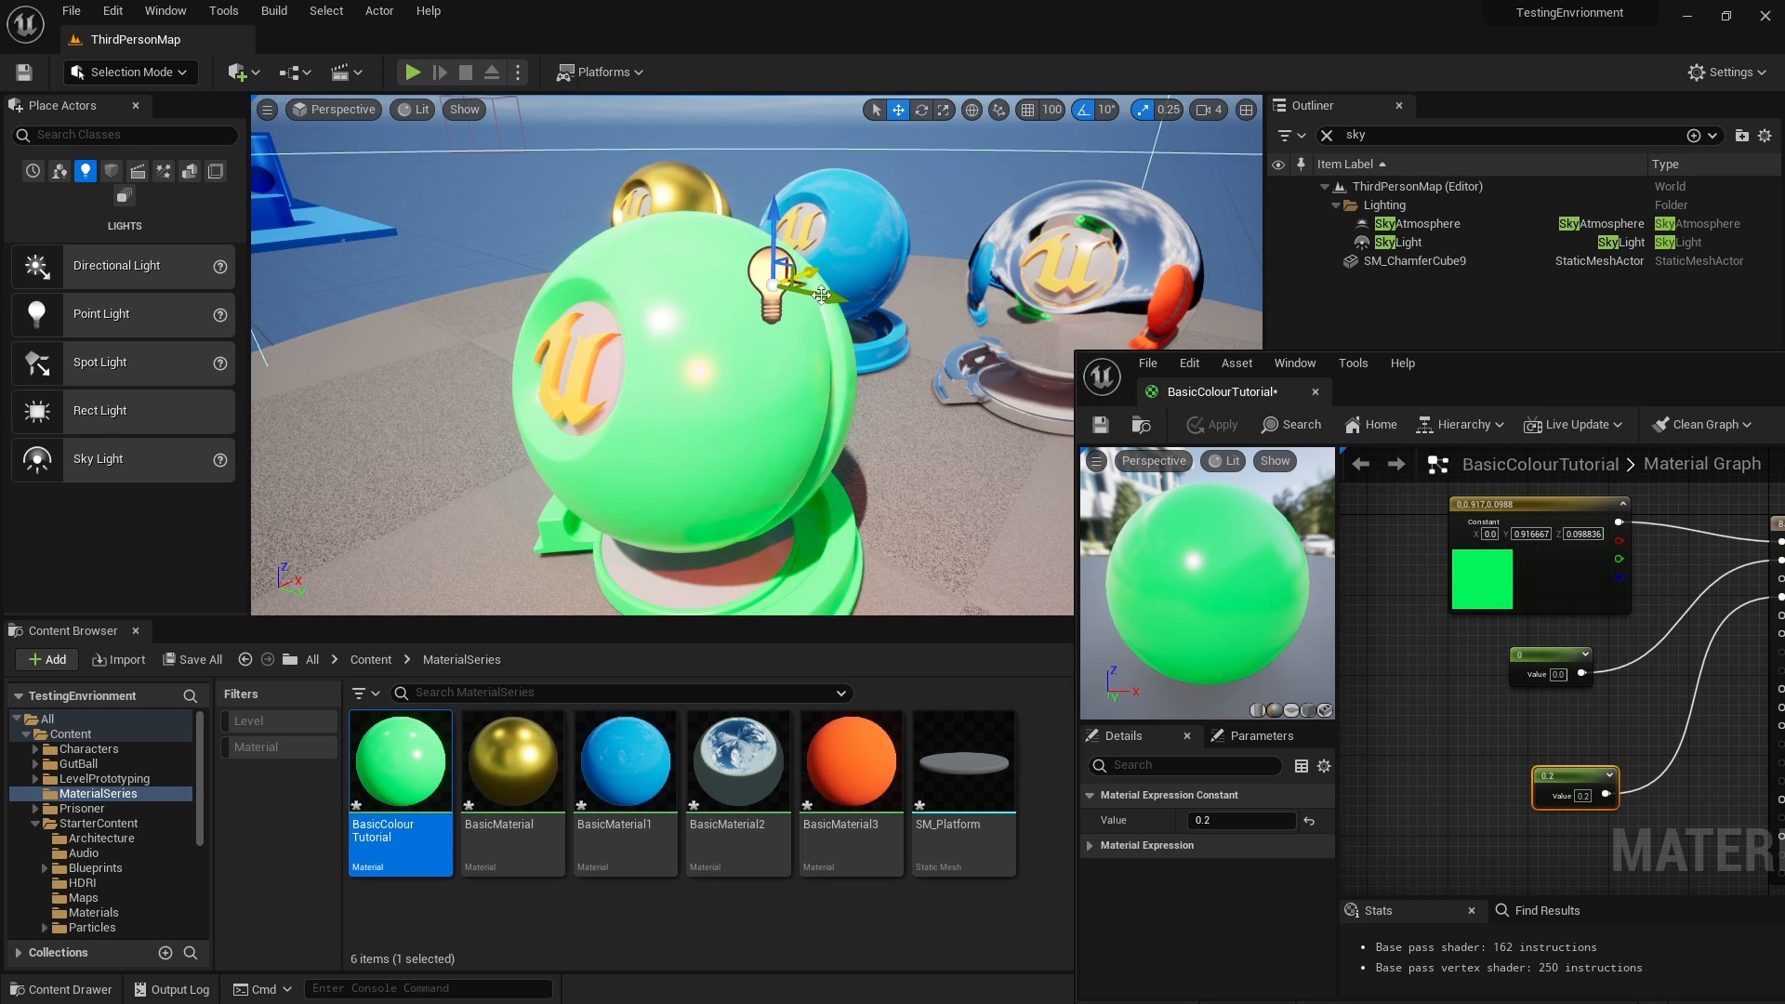
left_click_drag(1463, 377, 1245, 334)
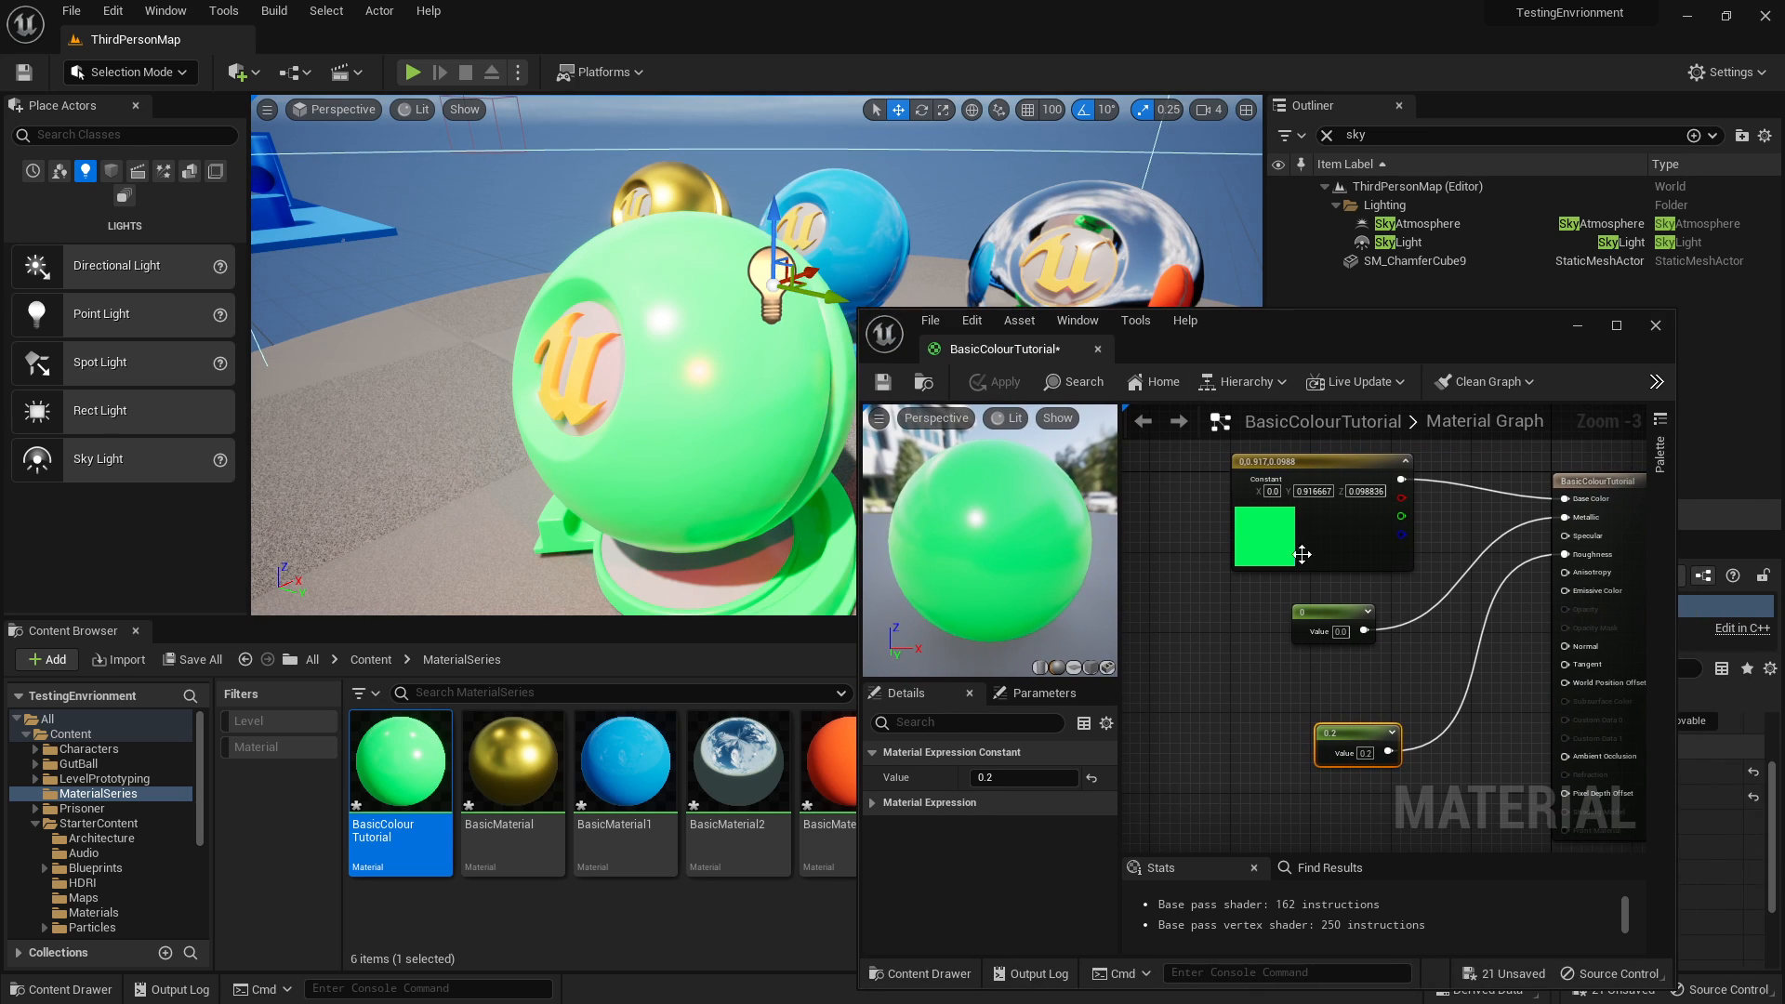
Compare values 1 and 0 for the Constant feeding Metallic in the preview, leave it at 1 and apply the material changes.
left_click(1331, 616)
type("1")
key("Return")
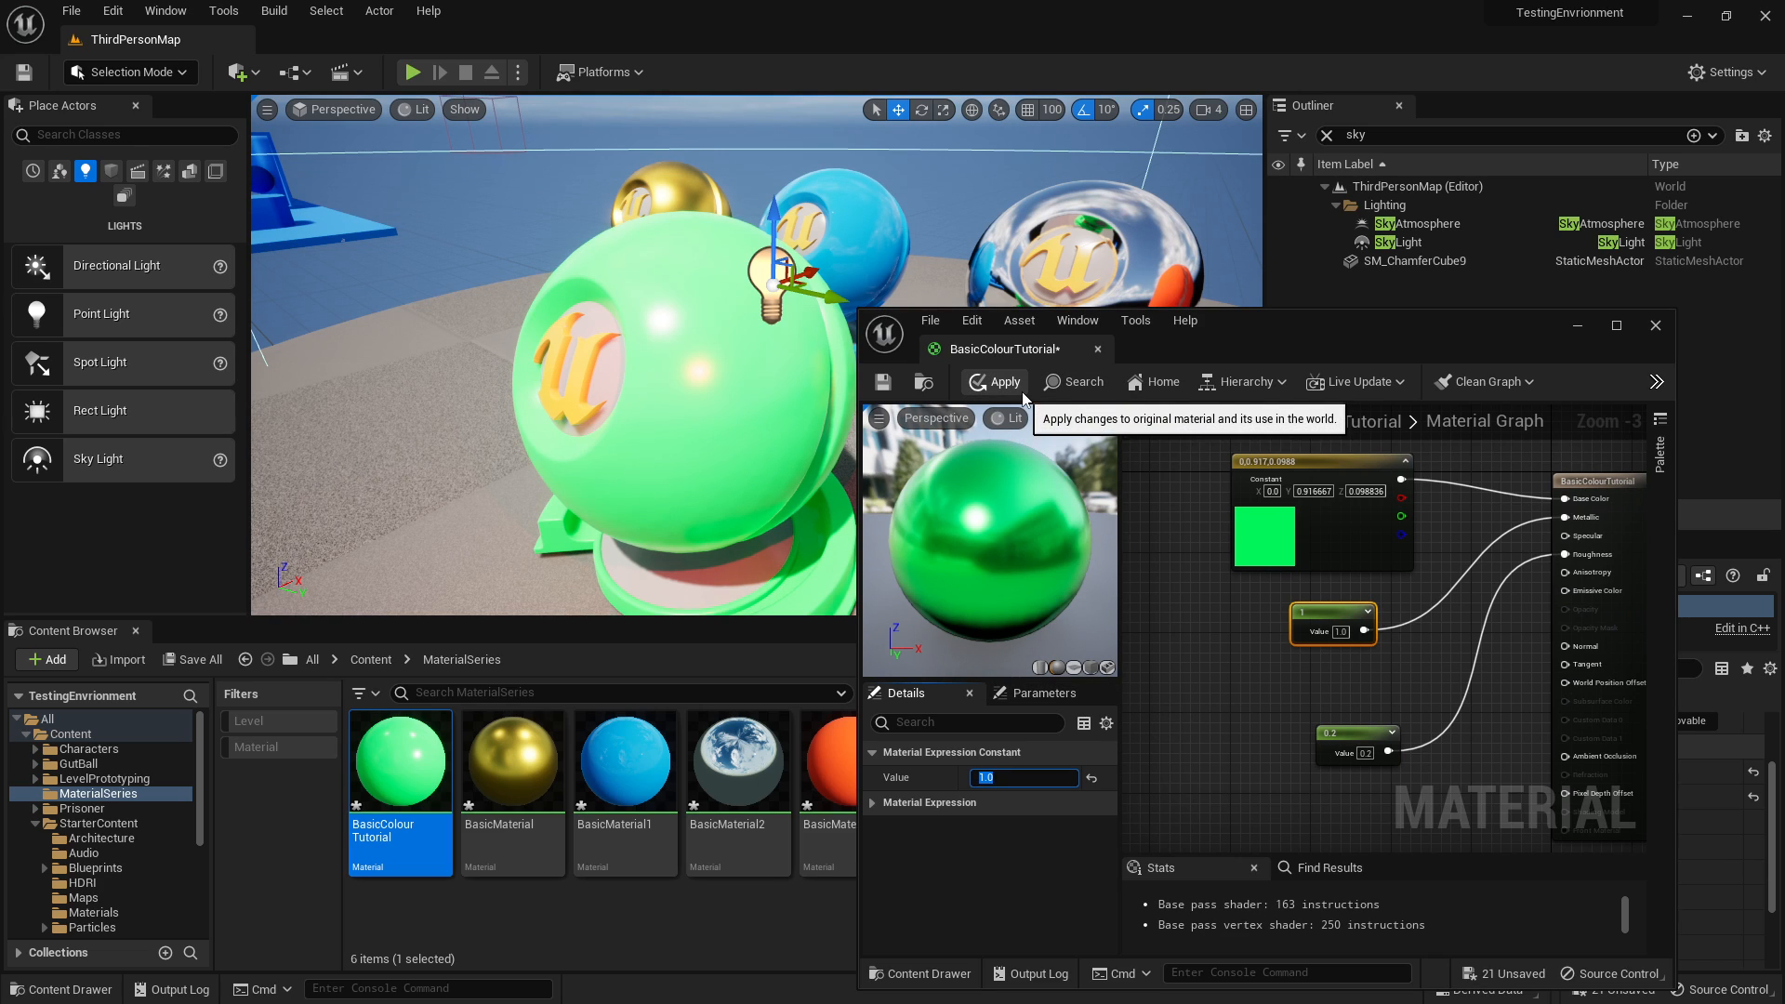
scroll(1001, 513, "up", 10)
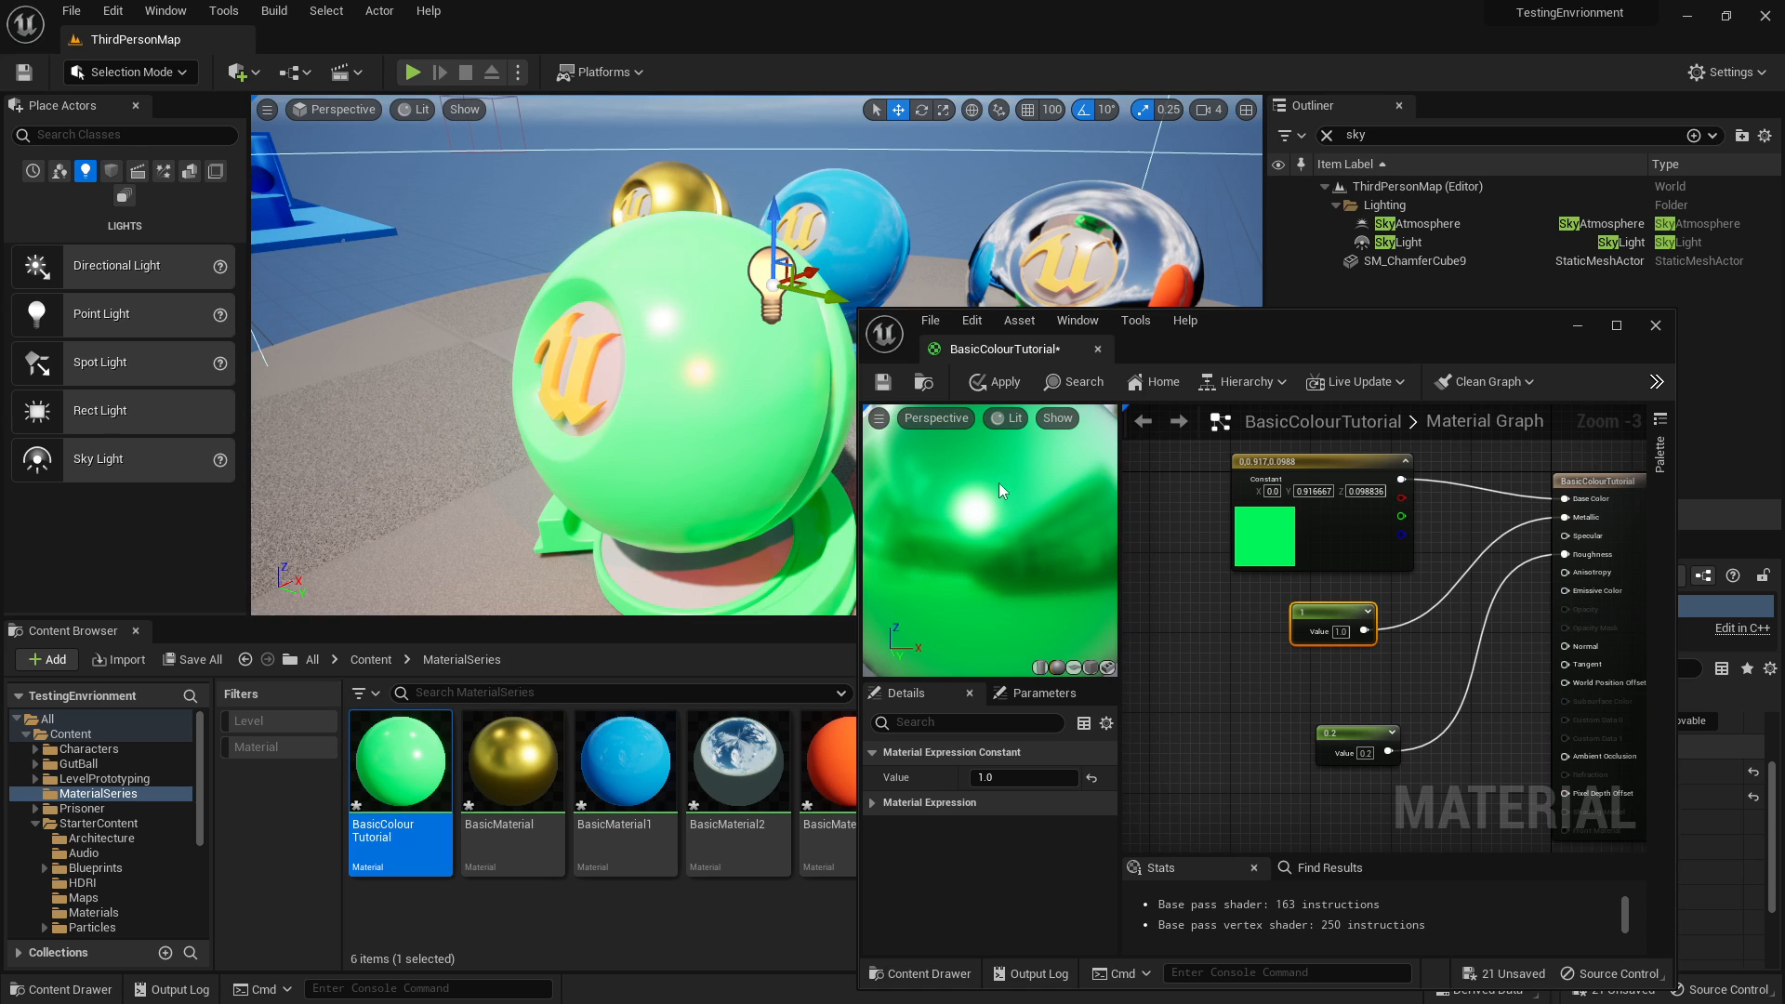
left_click(1011, 778)
type("0")
key("Return")
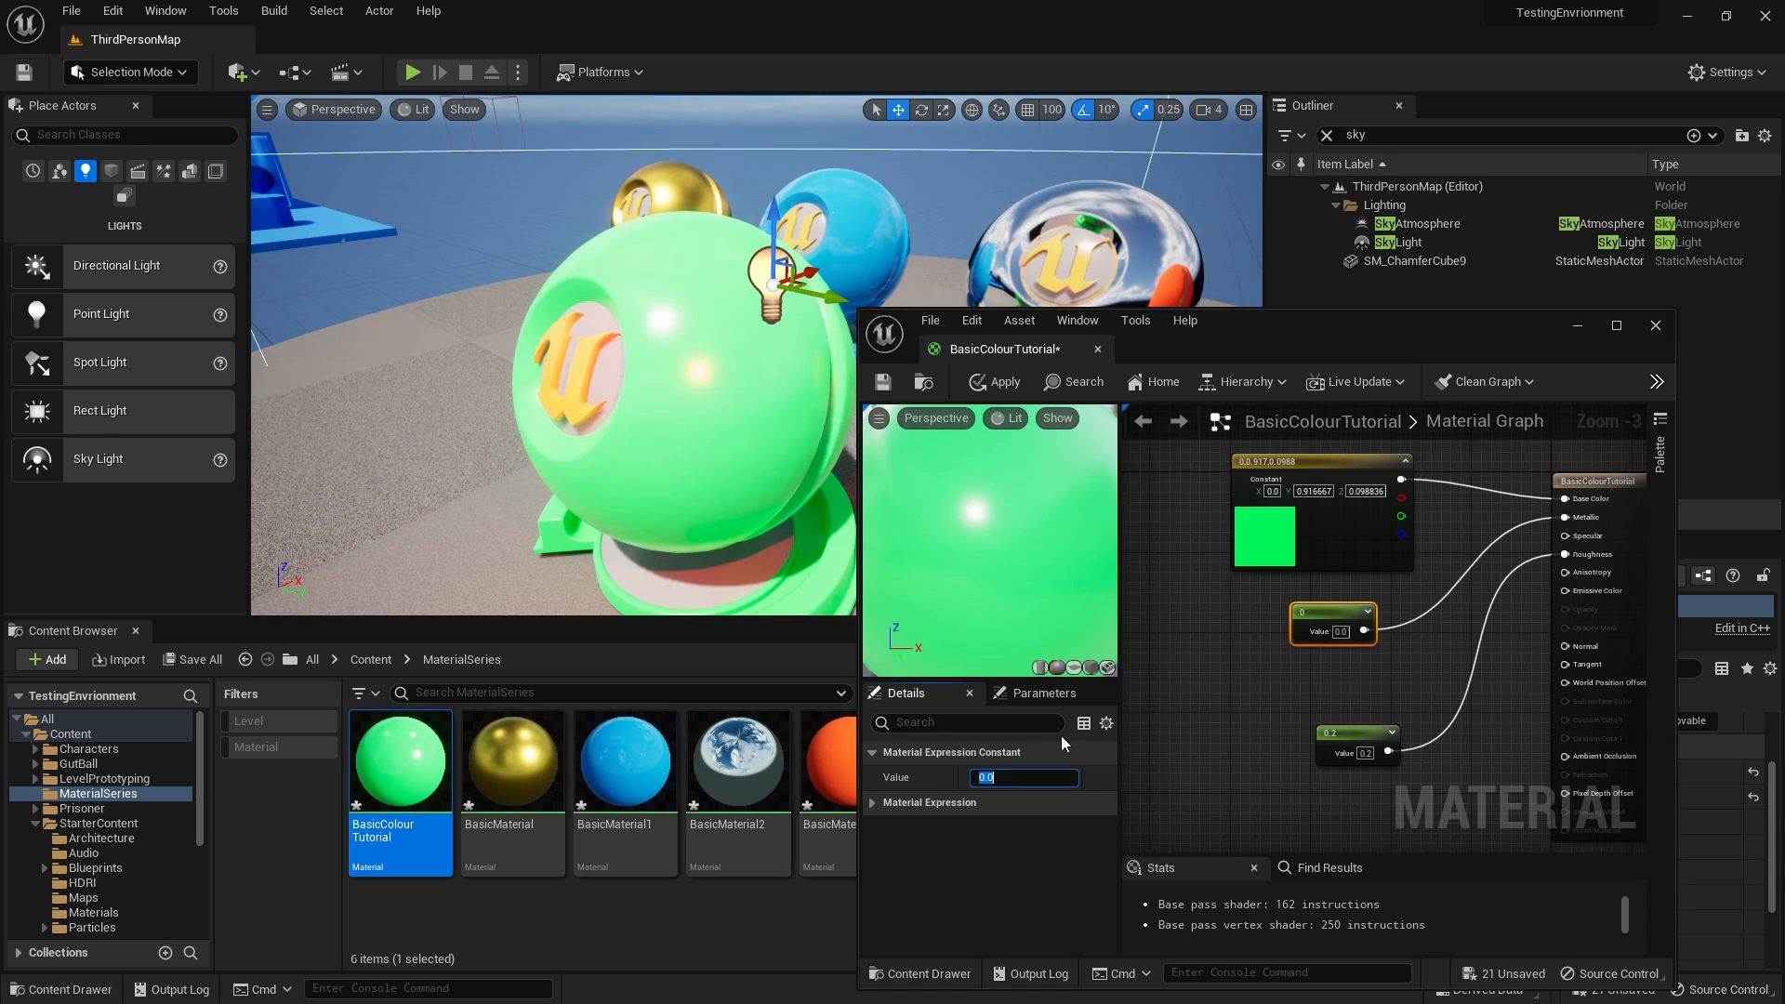
type("1")
key("Return")
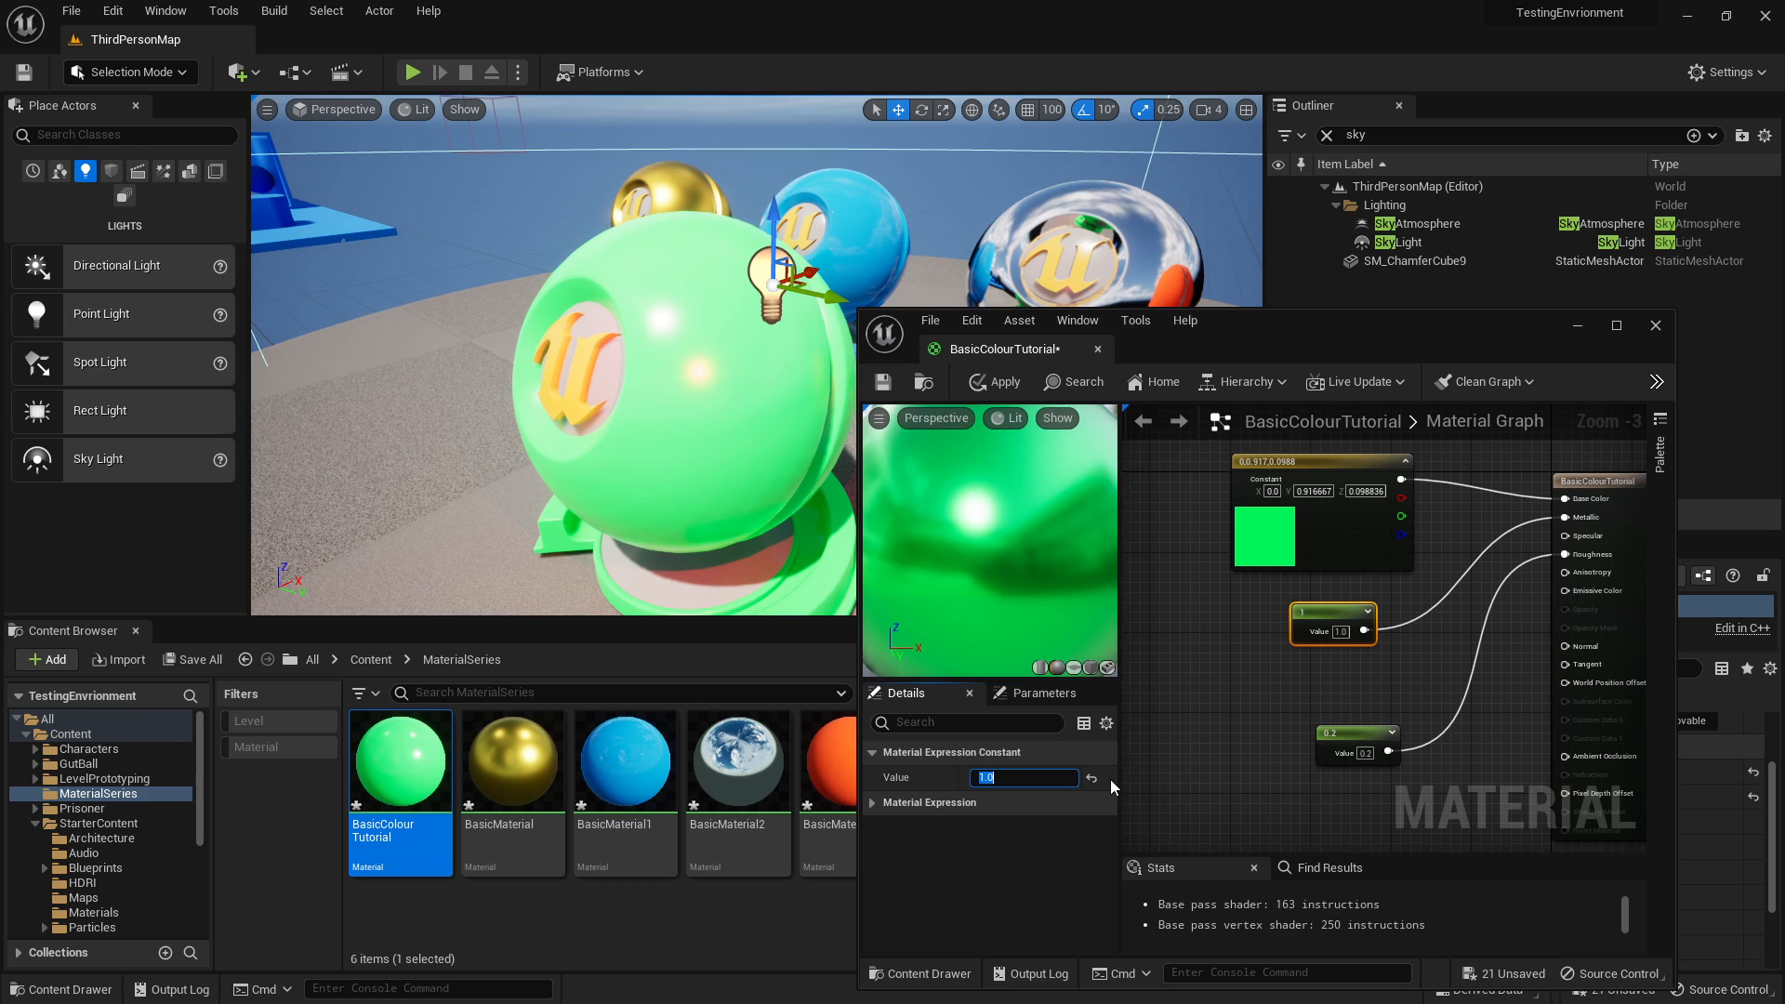
left_click(993, 383)
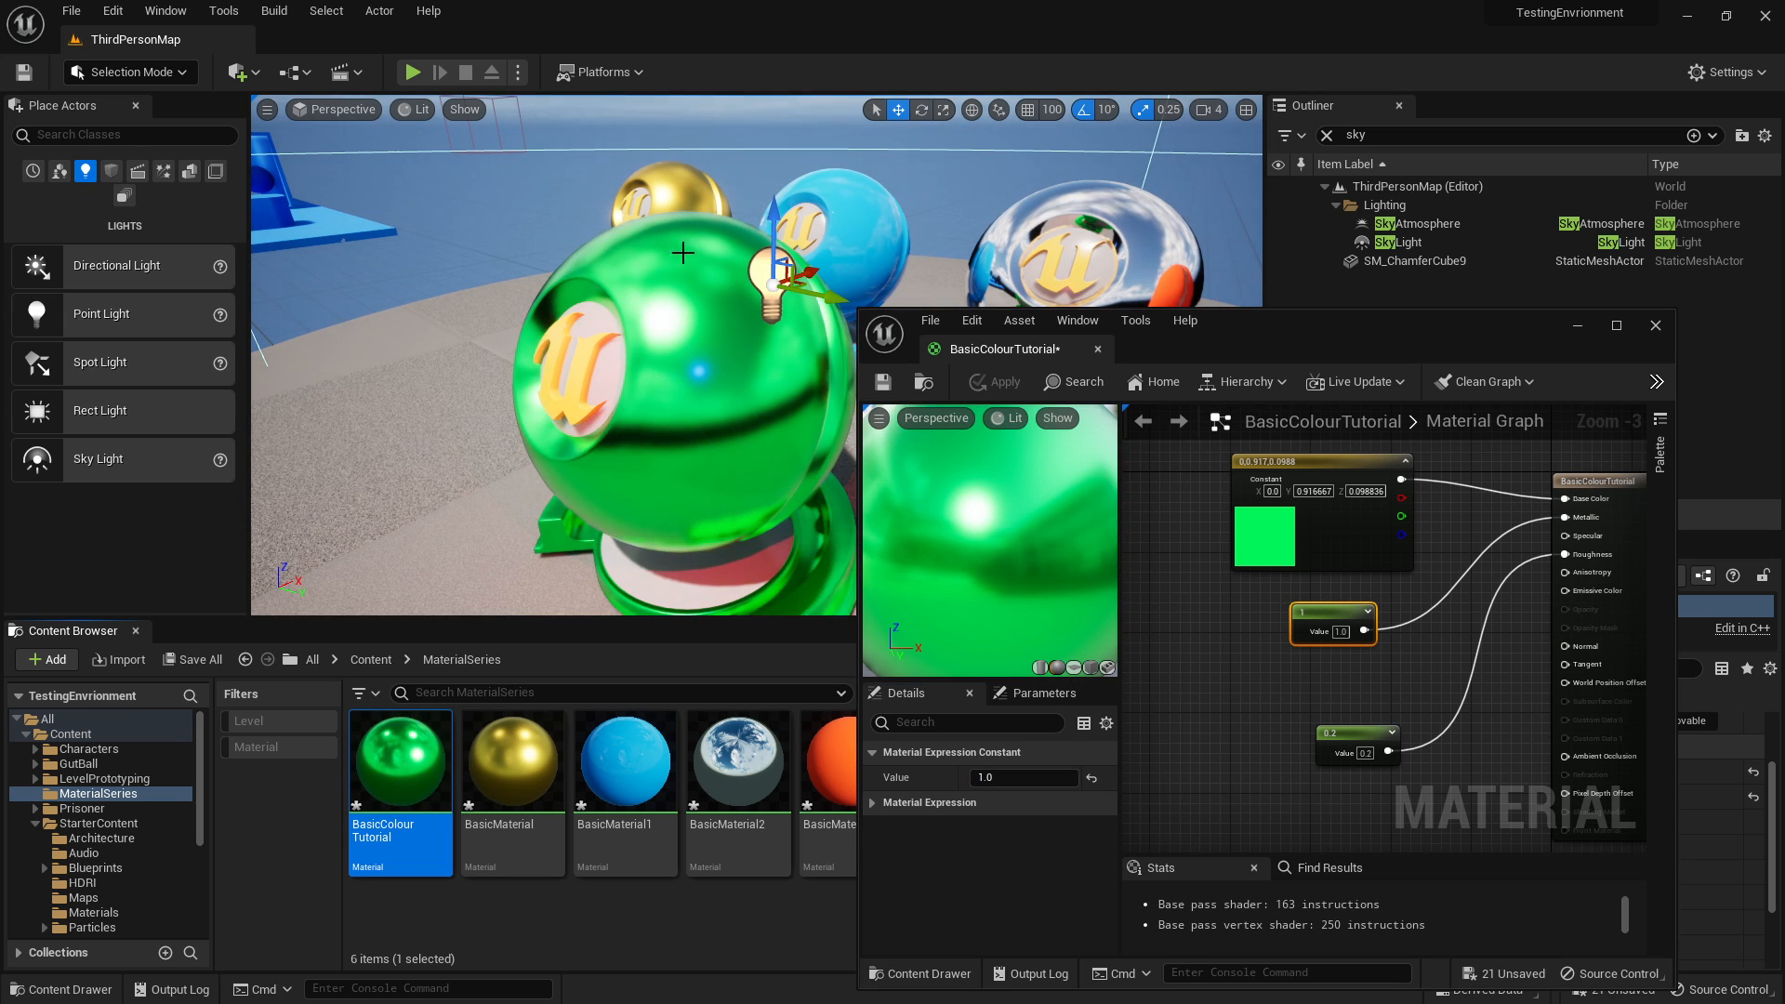
Inspect the light's reflection on the metallic green mesh up close and delete the point light.
left_click_drag(795, 278, 799, 344)
key("w")
right_click_drag(800, 344, 751, 394)
key("s")
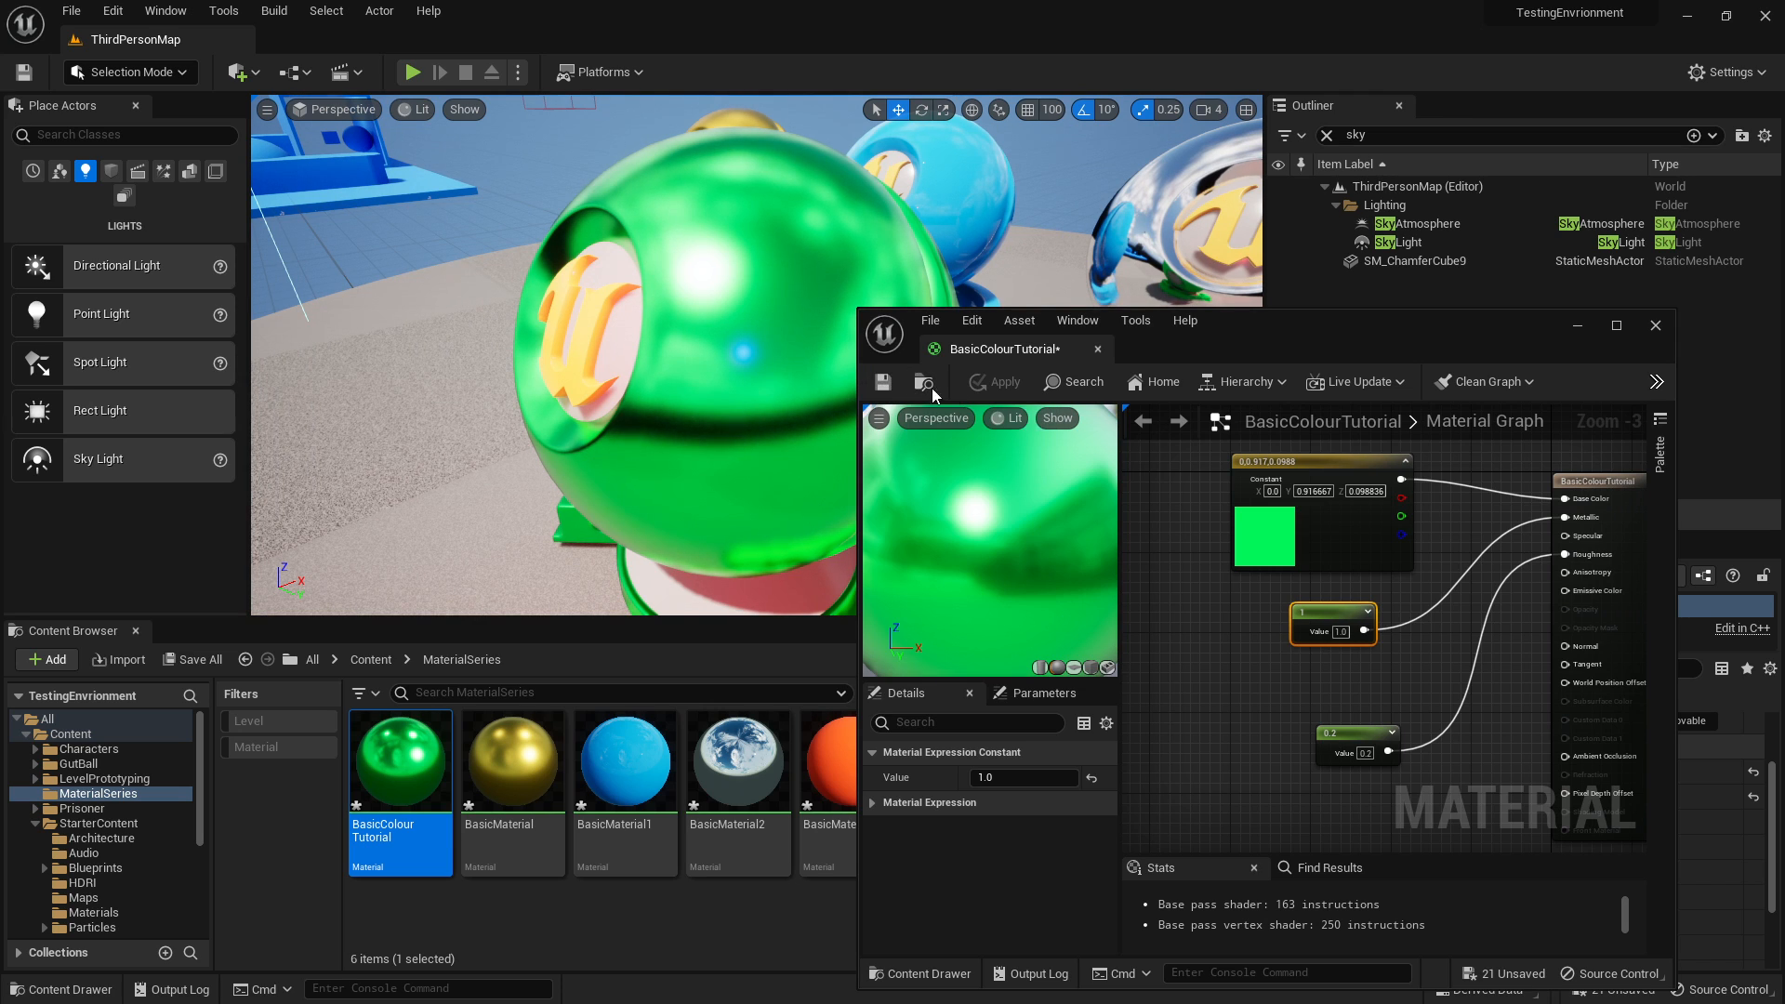
right_click_drag(768, 353, 808, 354)
key("s")
key("Delete")
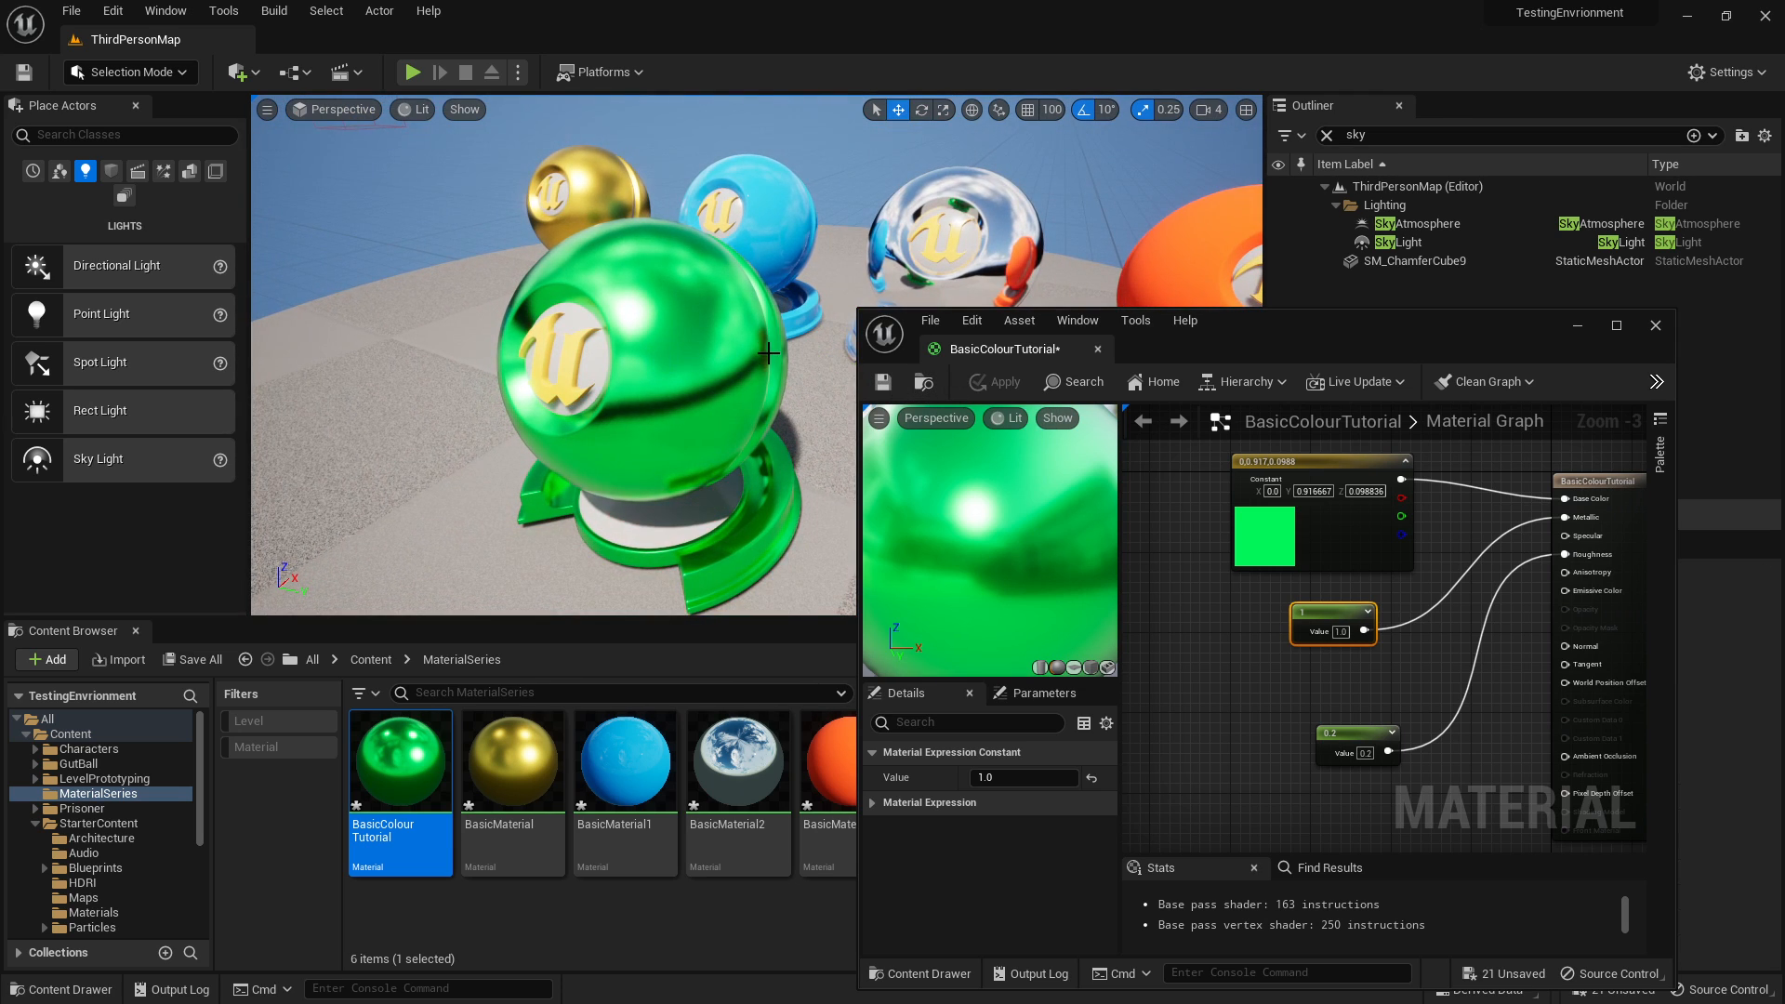